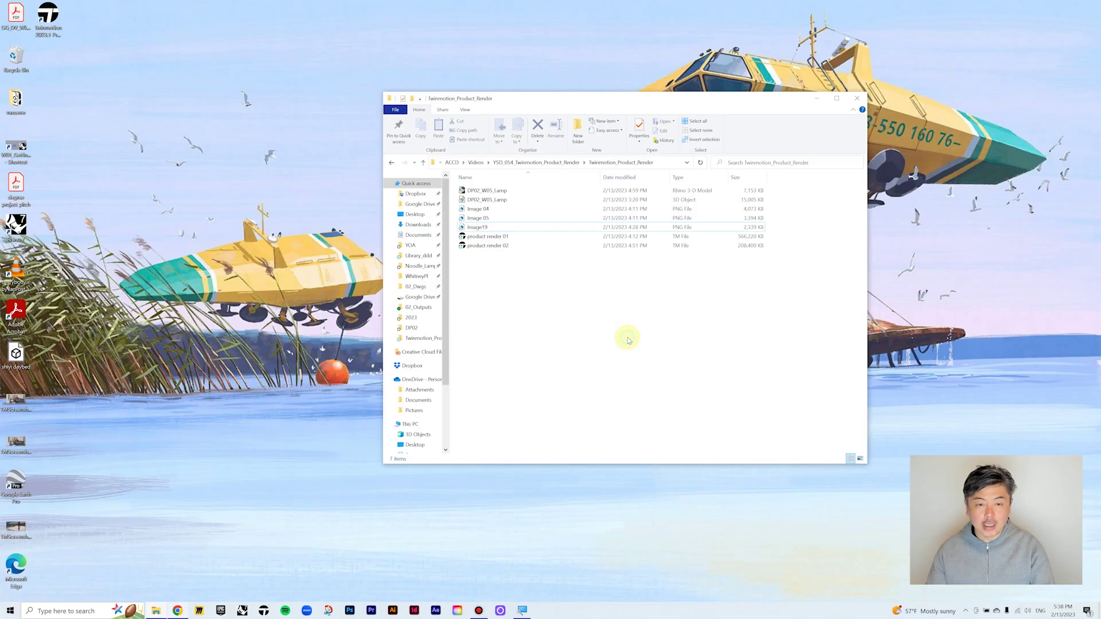
Step: Look through the finished lamp renders Image 05, Image 04 and Image19, and close the image viewer
double_click(503, 218)
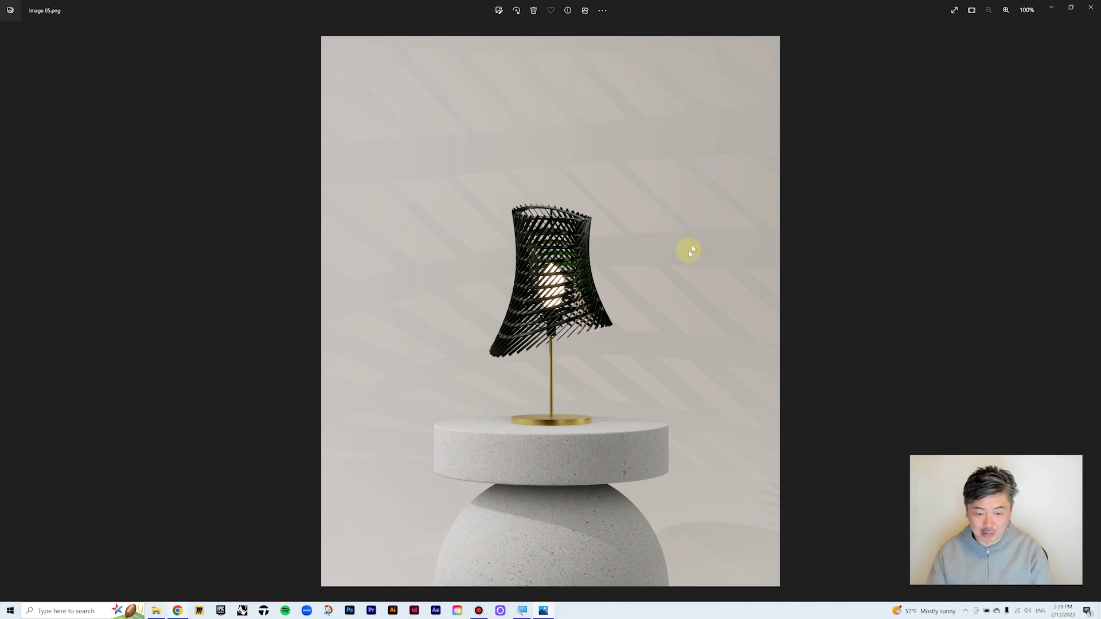
key("Left")
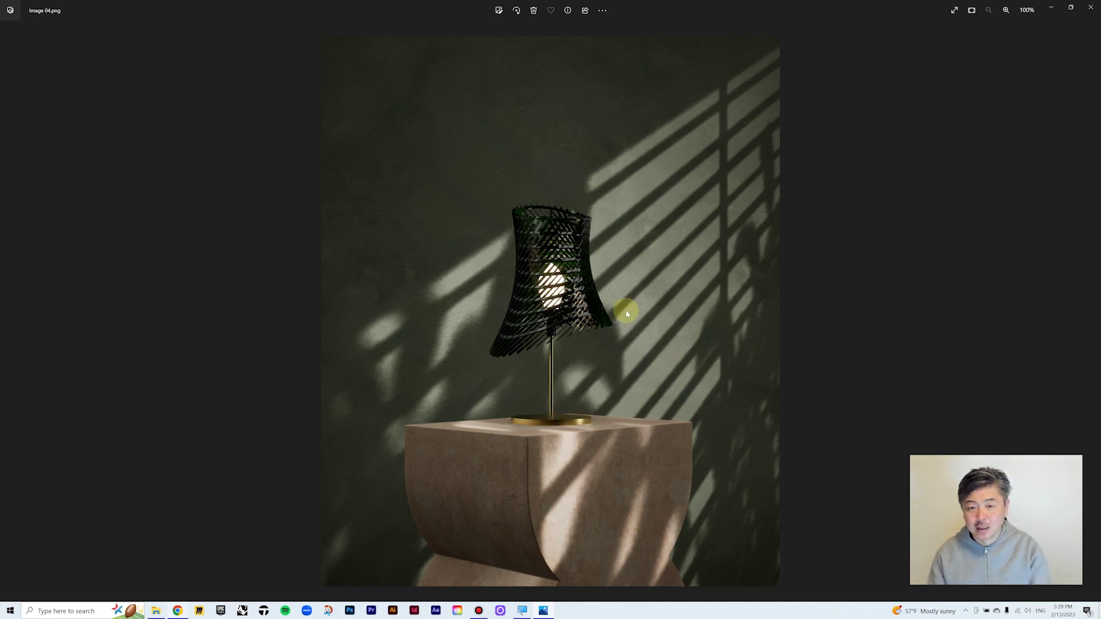
key("Right")
key("Right")
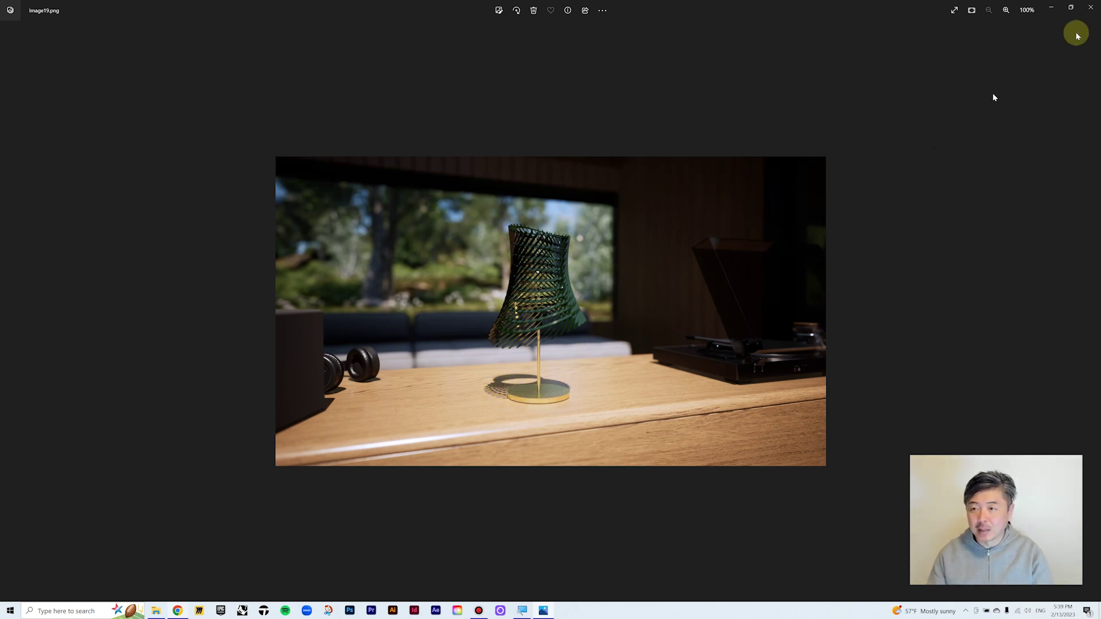
left_click(1092, 8)
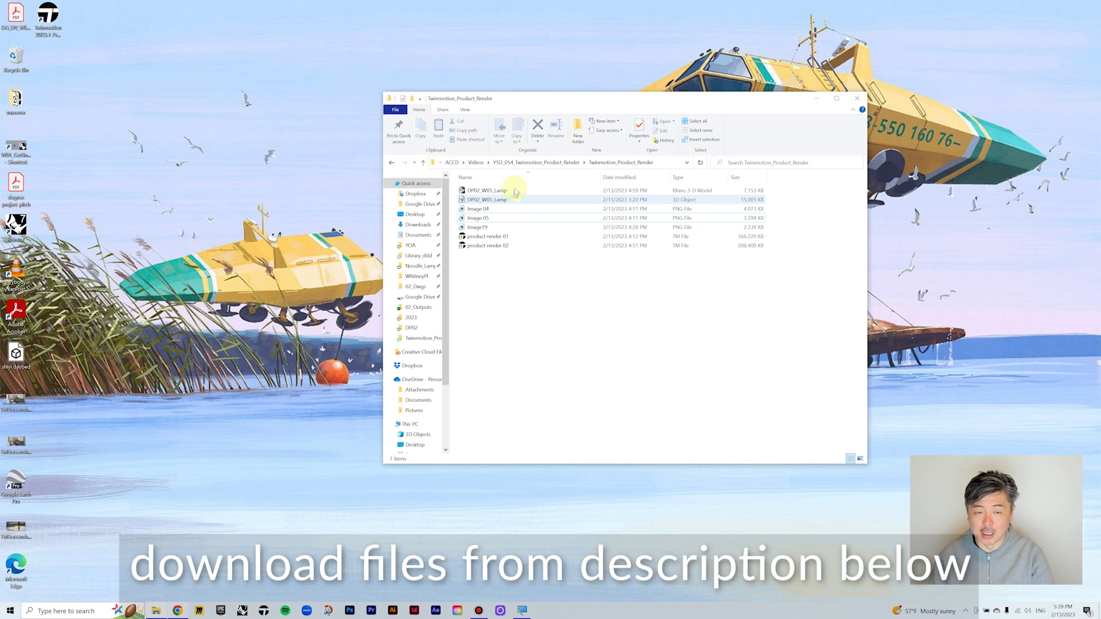
Step: Launch Twinmotion 2023.1 and open the Display Plinths product template
left_click(498, 201)
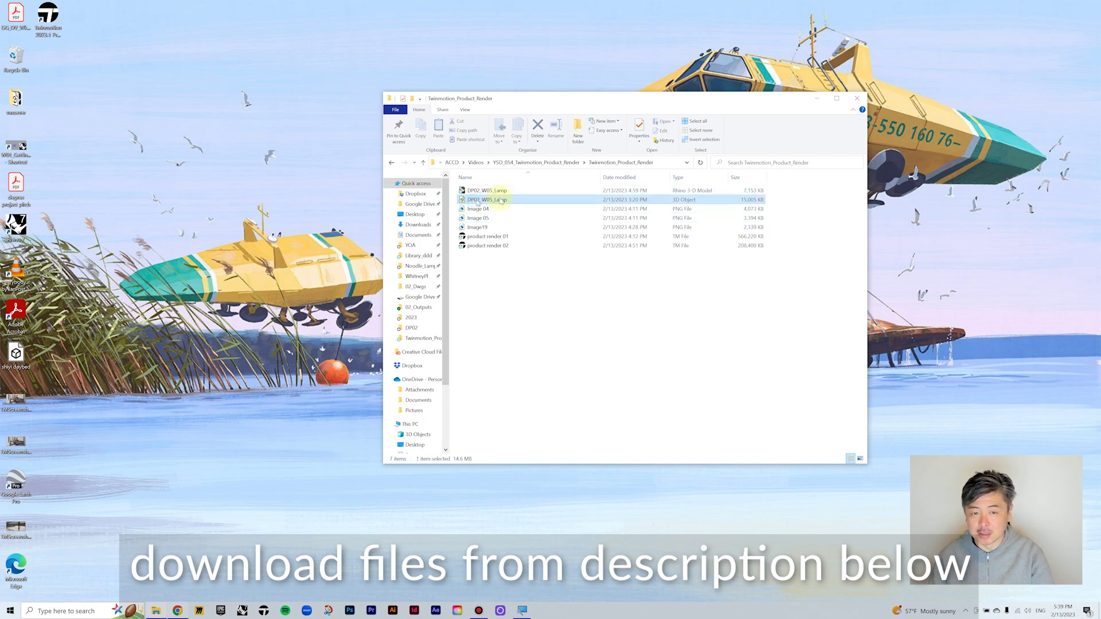
left_click(531, 343)
left_click(121, 225)
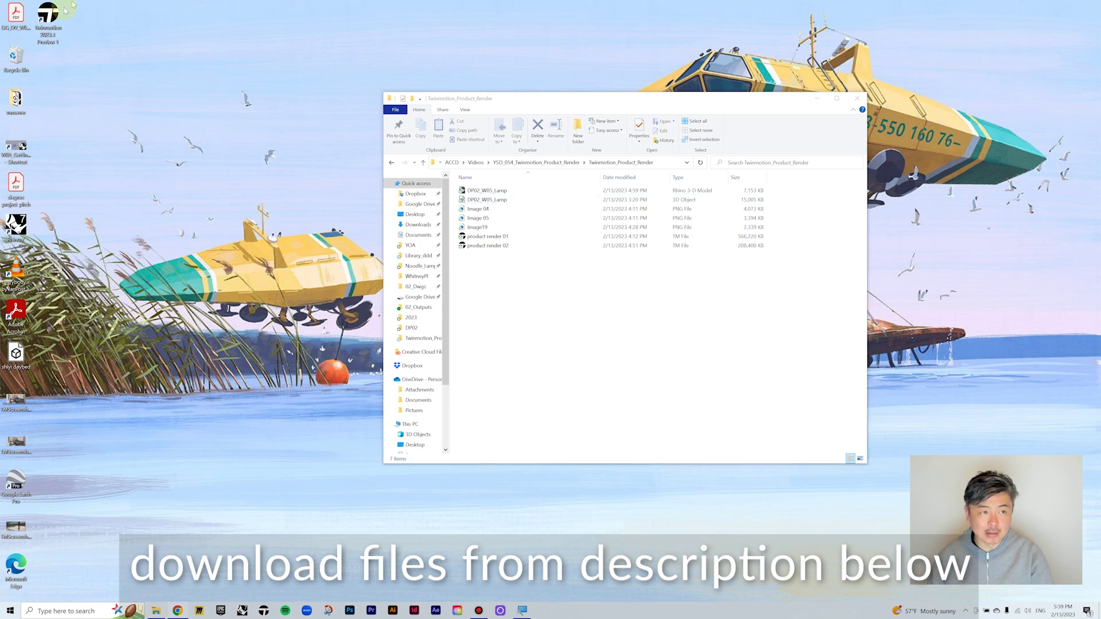
left_click(52, 16)
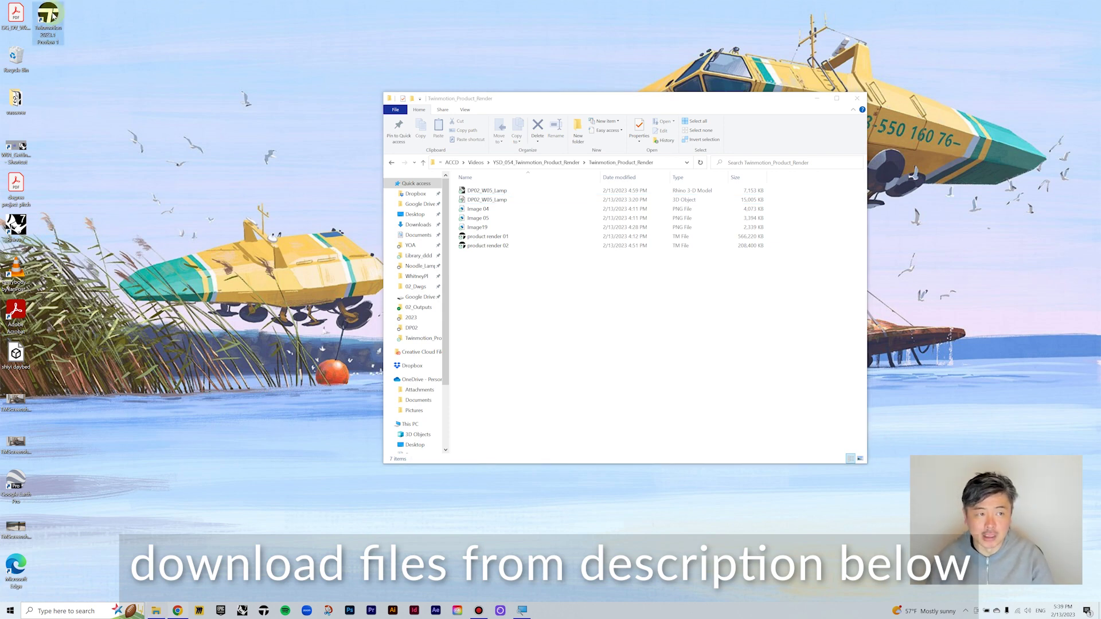
double_click(51, 16)
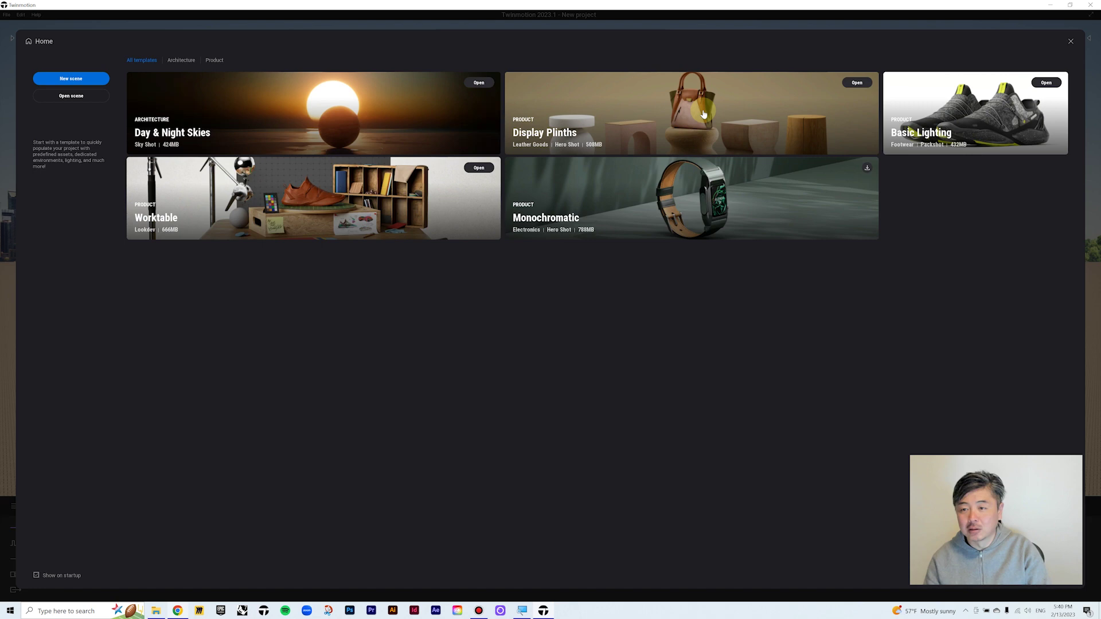
left_click(858, 83)
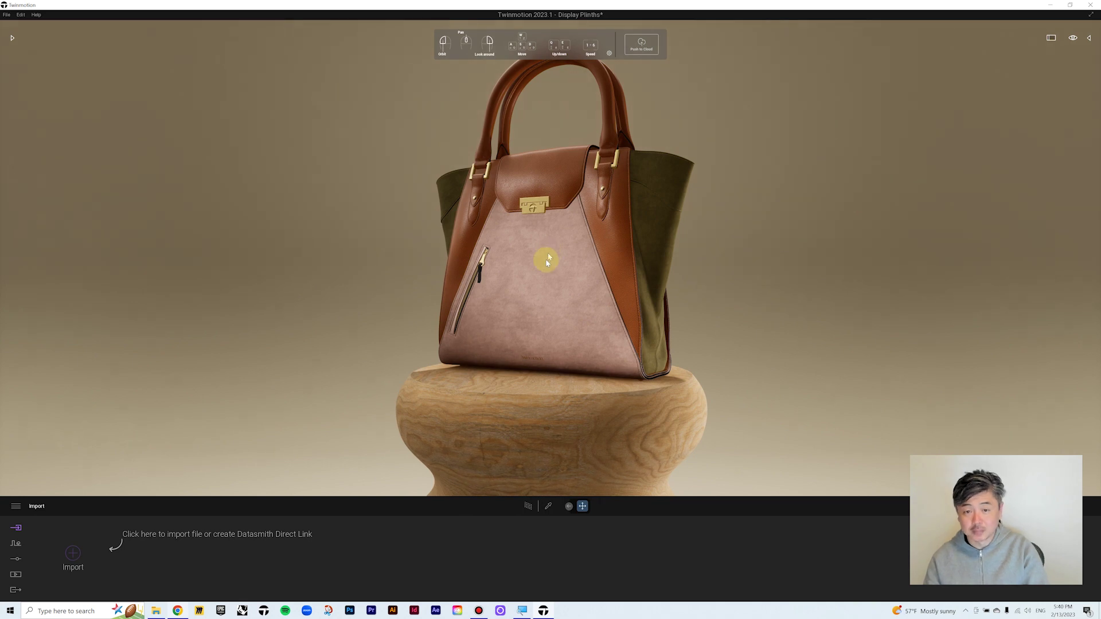
Step: Show the scene graph and preview the scene without the Handbag (placeholder), restoring its visibility
left_click_drag(540, 275, 577, 274)
middle_click_drag(577, 274, 731, 269)
left_click_drag(731, 268, 623, 270)
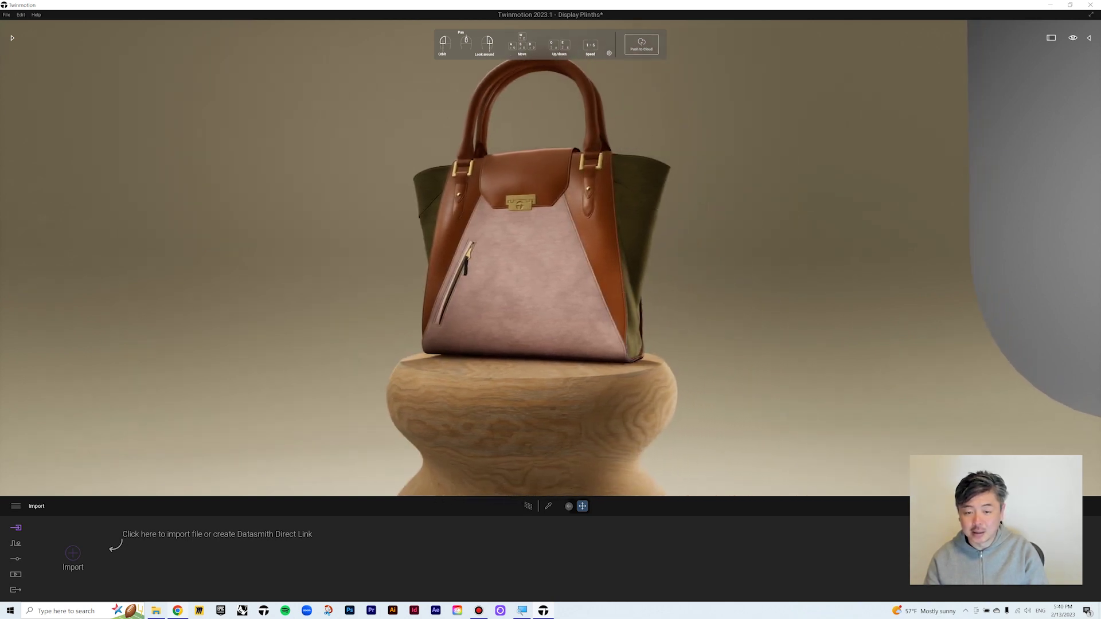
left_click(1090, 38)
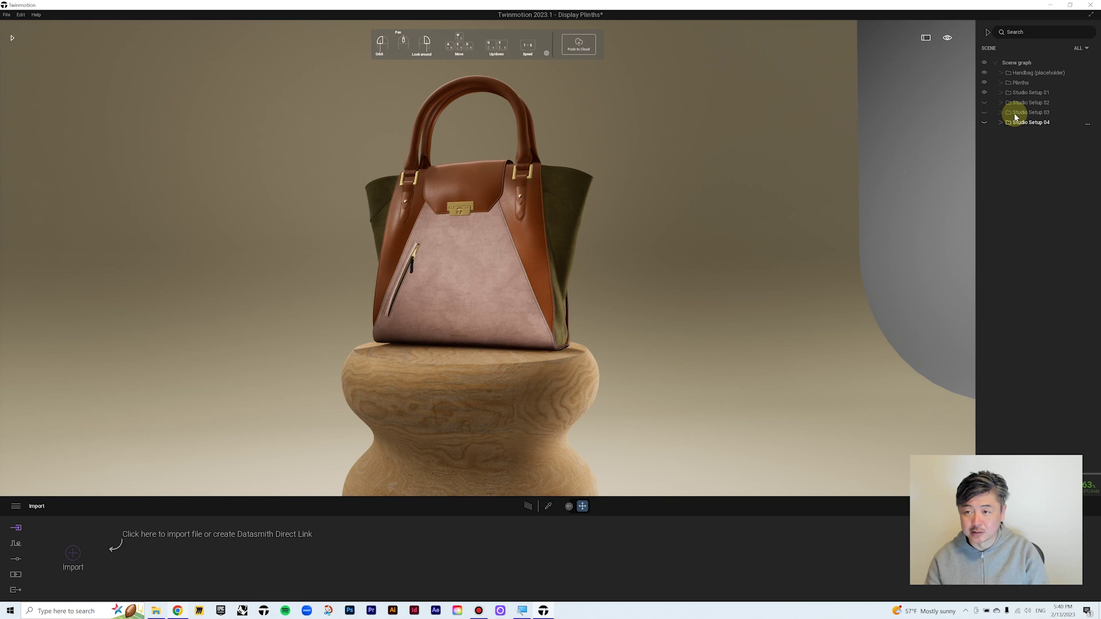
left_click(984, 74)
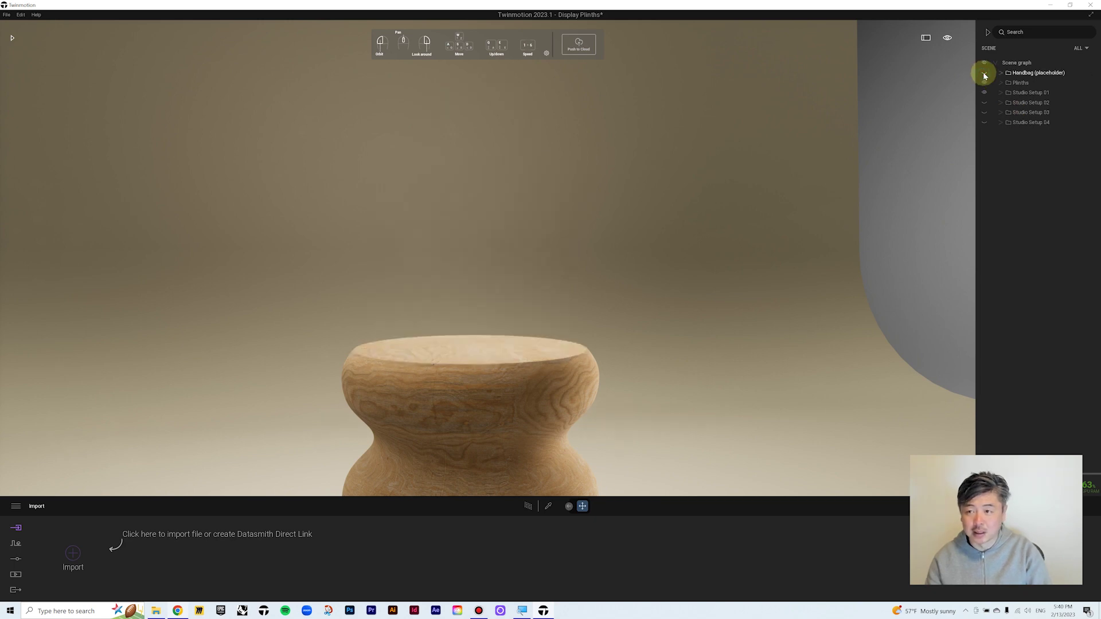
left_click(984, 75)
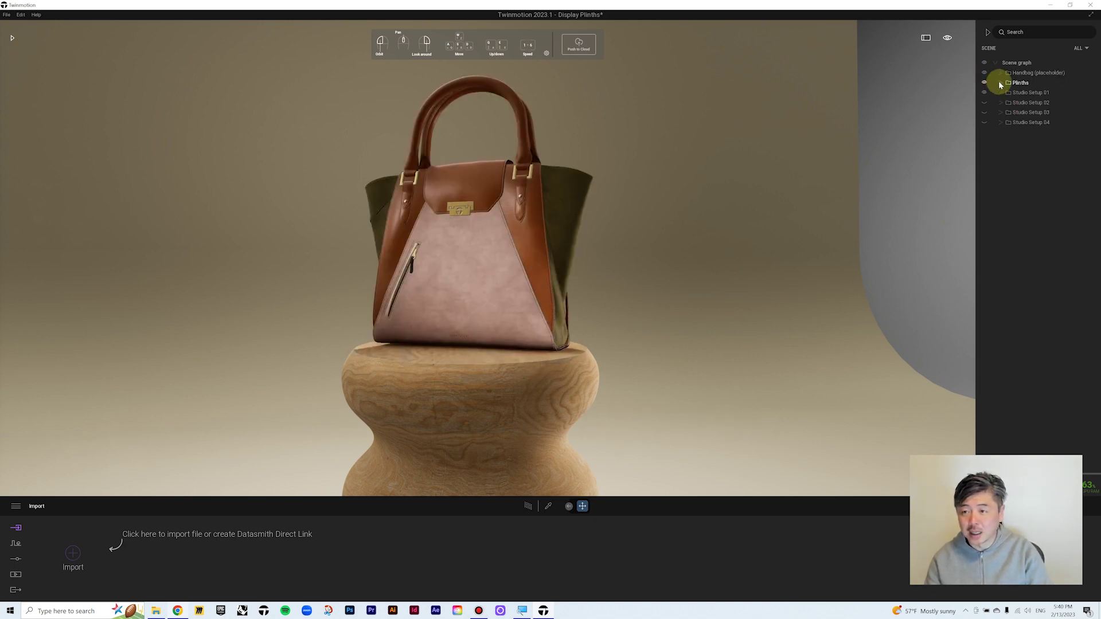
Step: Expand the Plinths folder and replace the visible Plinth 01 with Plinth 04, previewing Plinths 02 and 03
left_click(1000, 84)
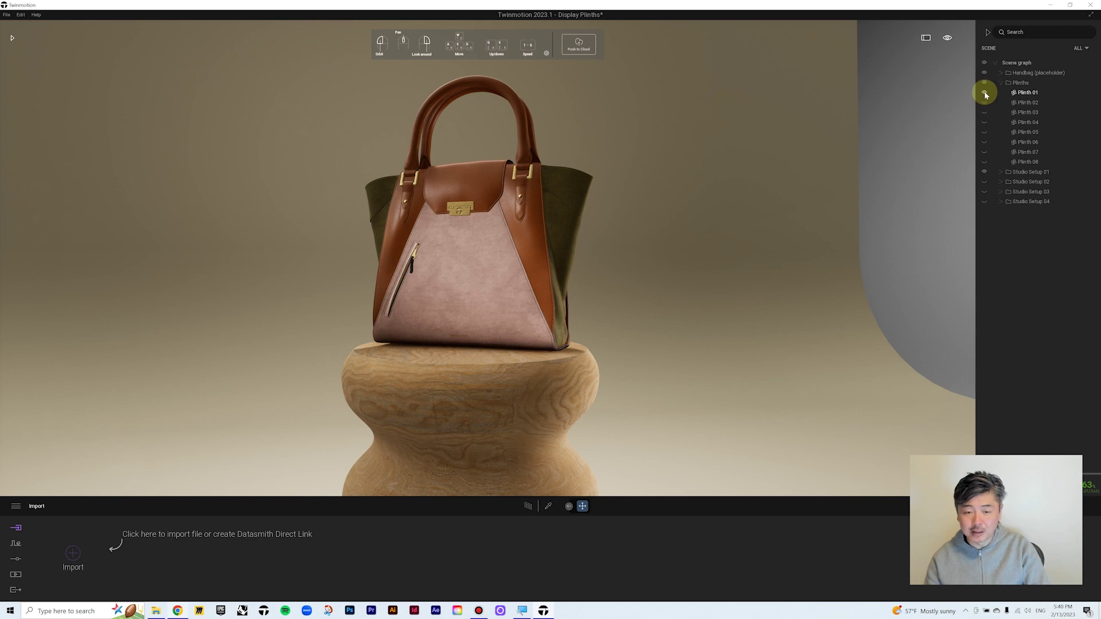
left_click(984, 92)
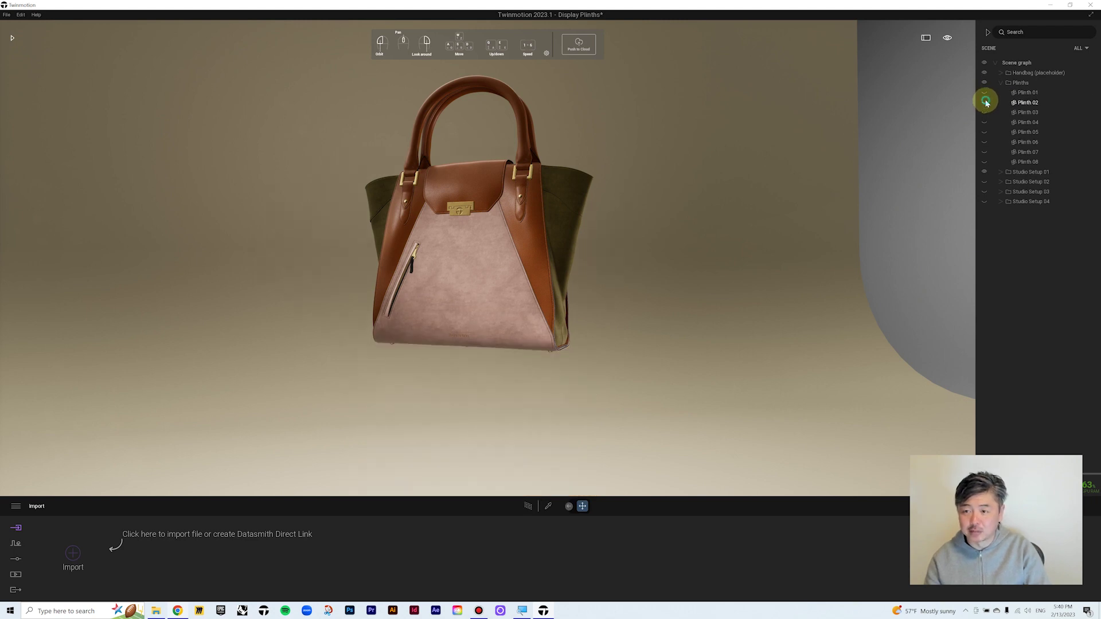
left_click(985, 102)
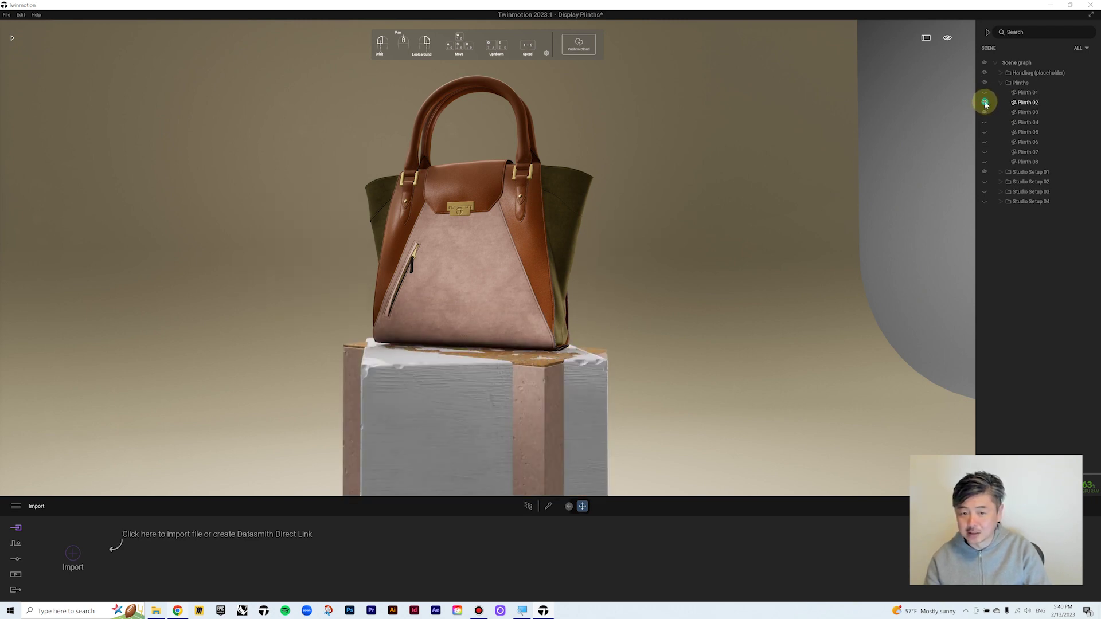
left_click(984, 113)
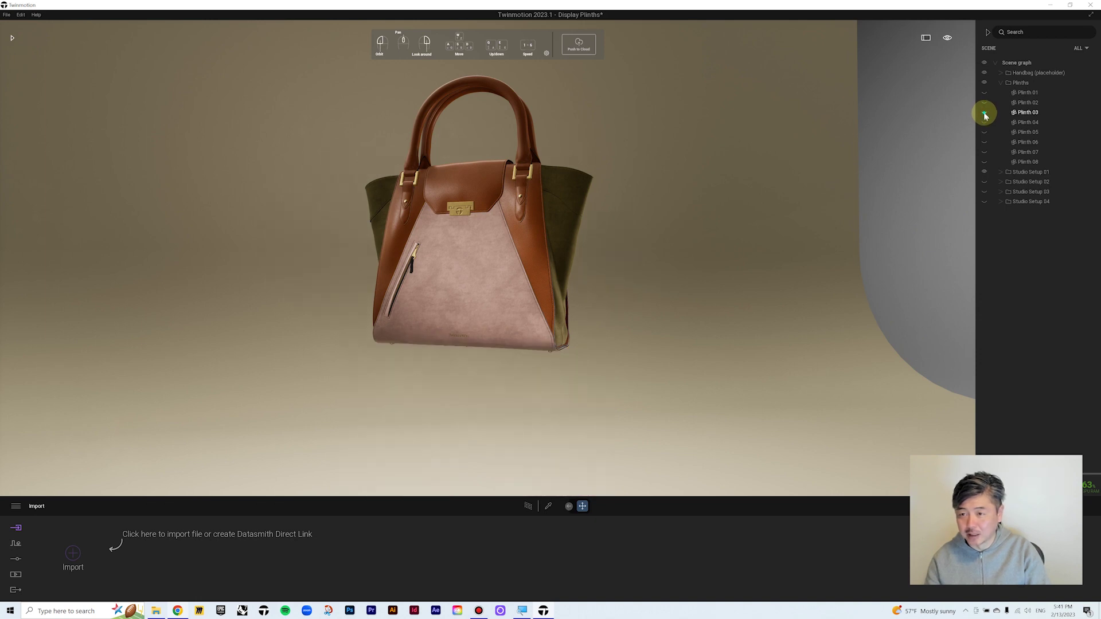
left_click(984, 113)
left_click(985, 122)
left_click(984, 112)
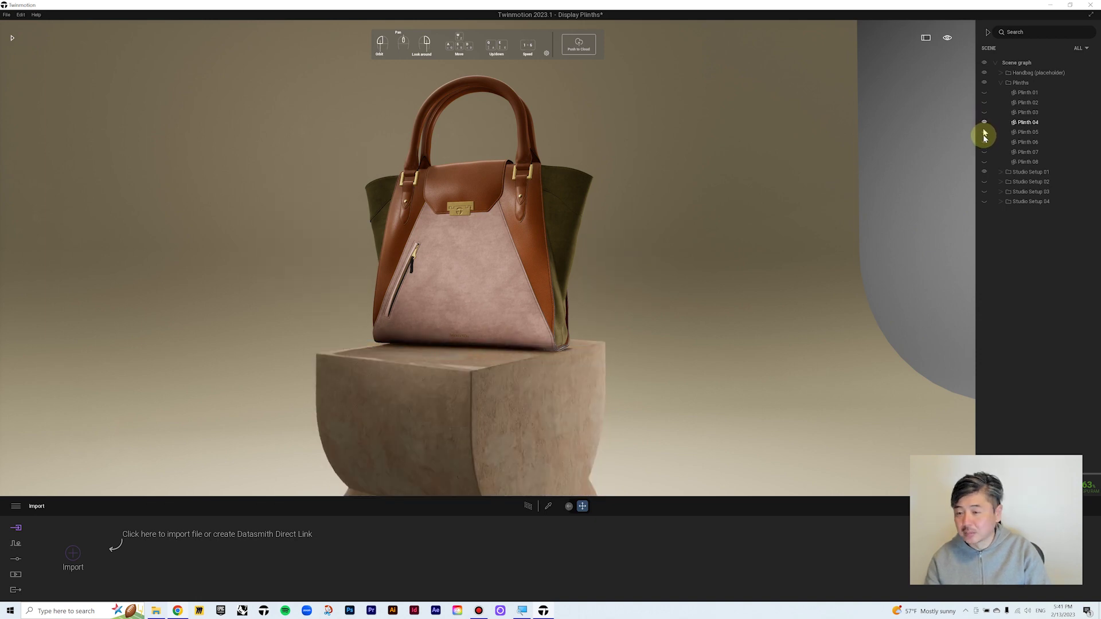
Step: Replace Studio Setup 01 with Studio Setup 03 as the only visible backdrop, previewing Studio Setups 02 and 04
left_click(984, 172)
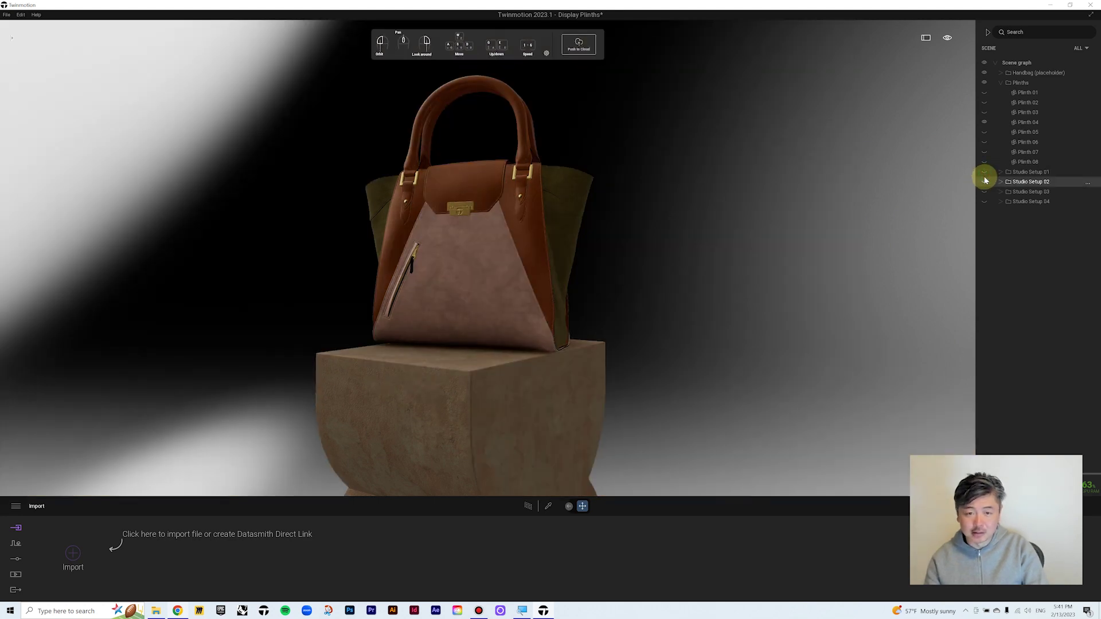
left_click(984, 182)
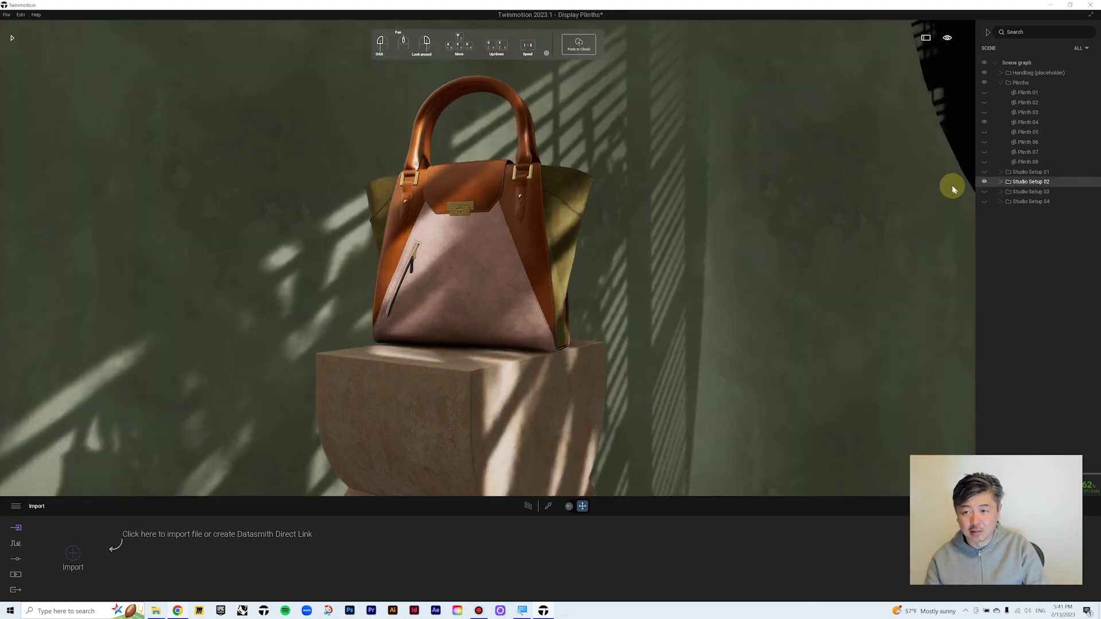
left_click_drag(644, 216, 683, 218)
right_click_drag(787, 254, 804, 247)
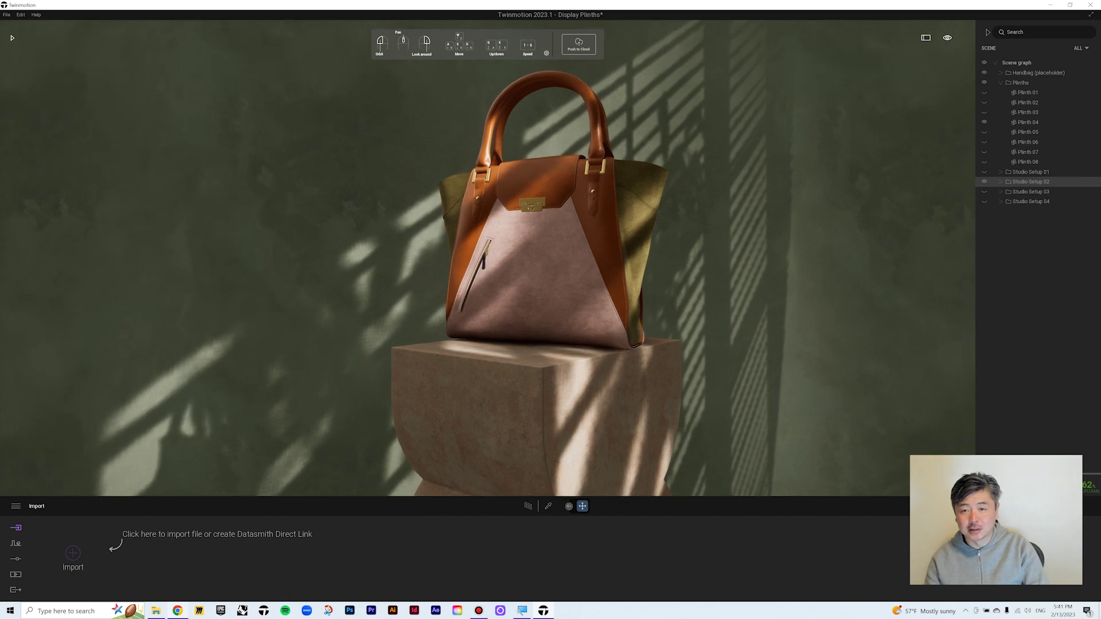
left_click(984, 183)
left_click(984, 192)
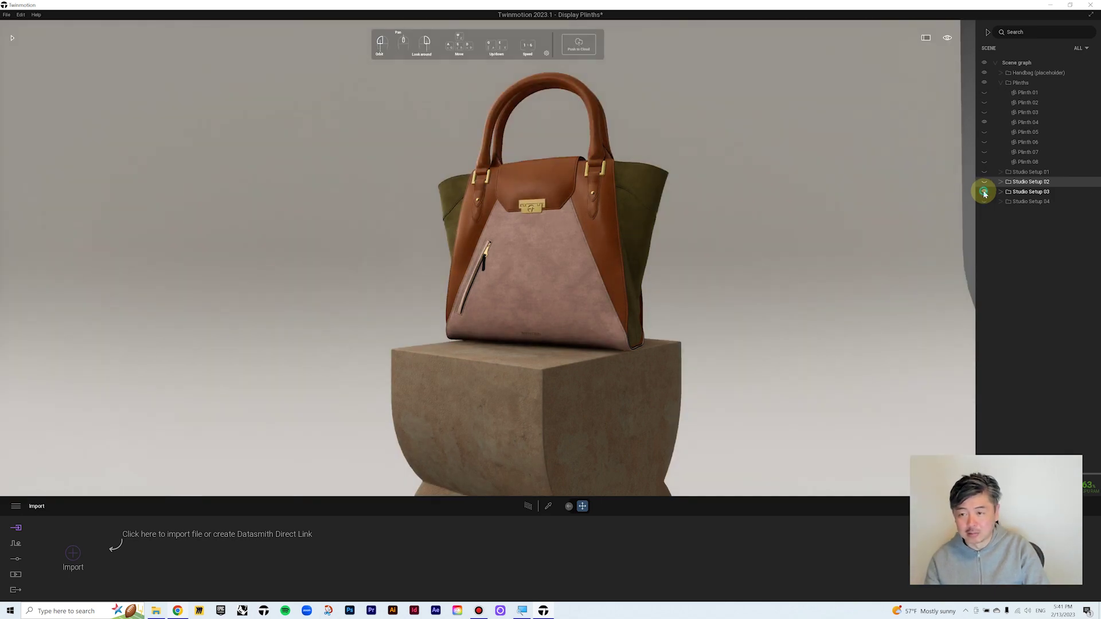
left_click(984, 192)
left_click(984, 202)
left_click(984, 202)
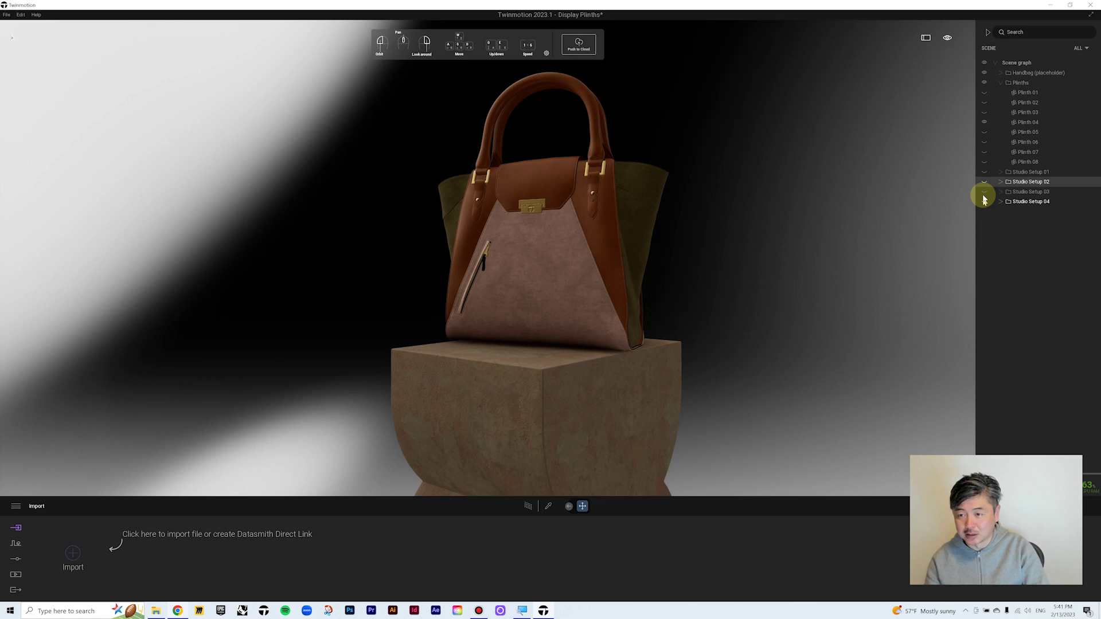
left_click(984, 192)
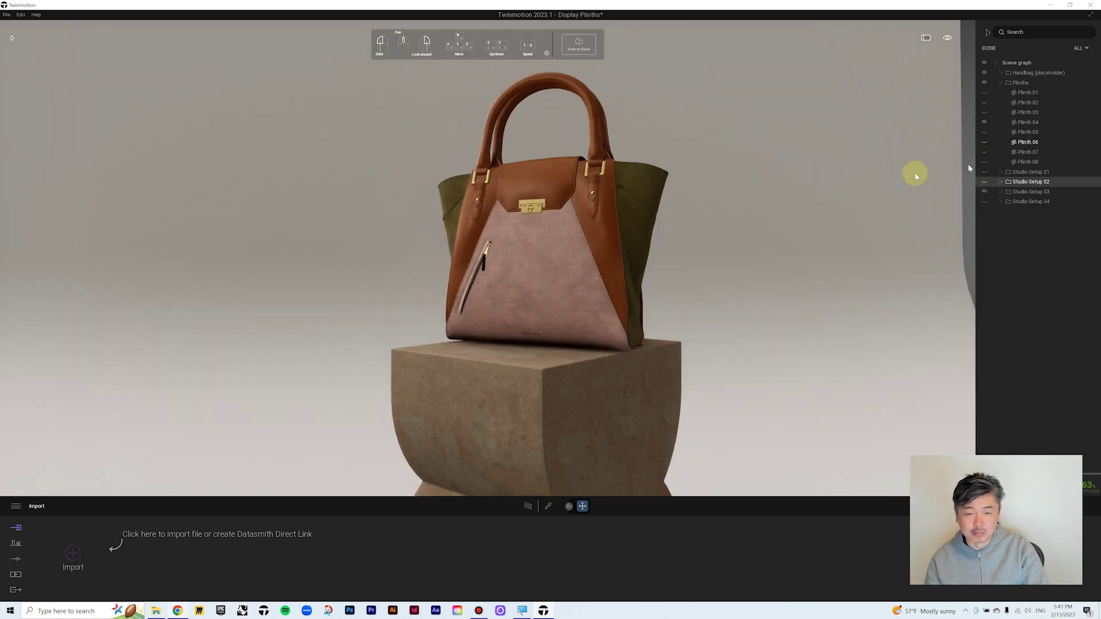
Step: Hide the Handbag (placeholder) and import the DP02_W05_Lamp.fbx geometry with Collapse by material
left_click(985, 73)
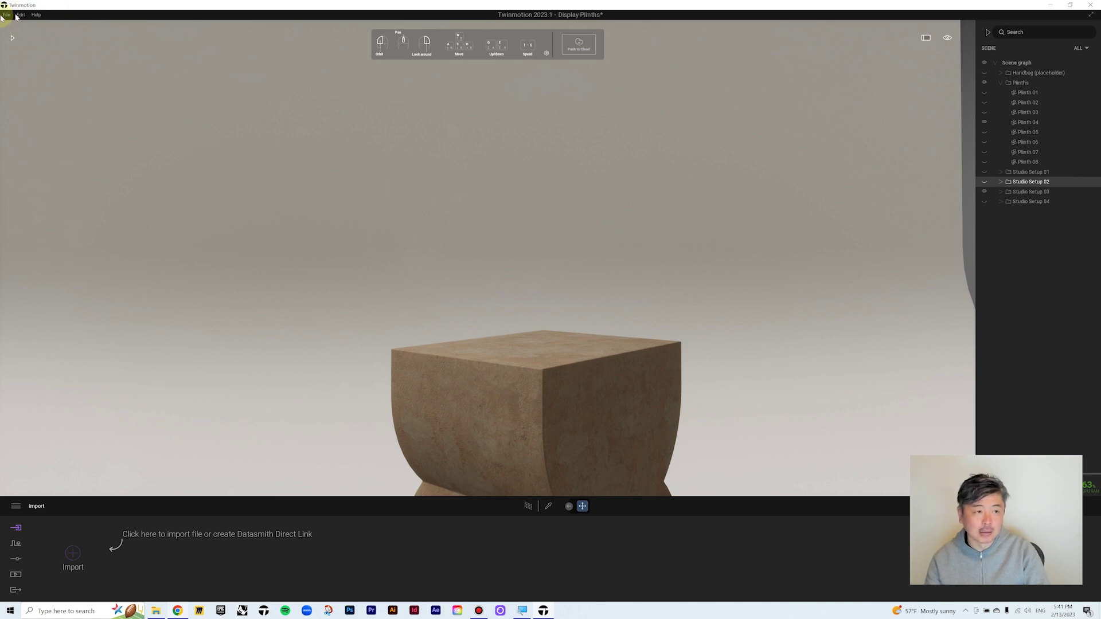
left_click(75, 556)
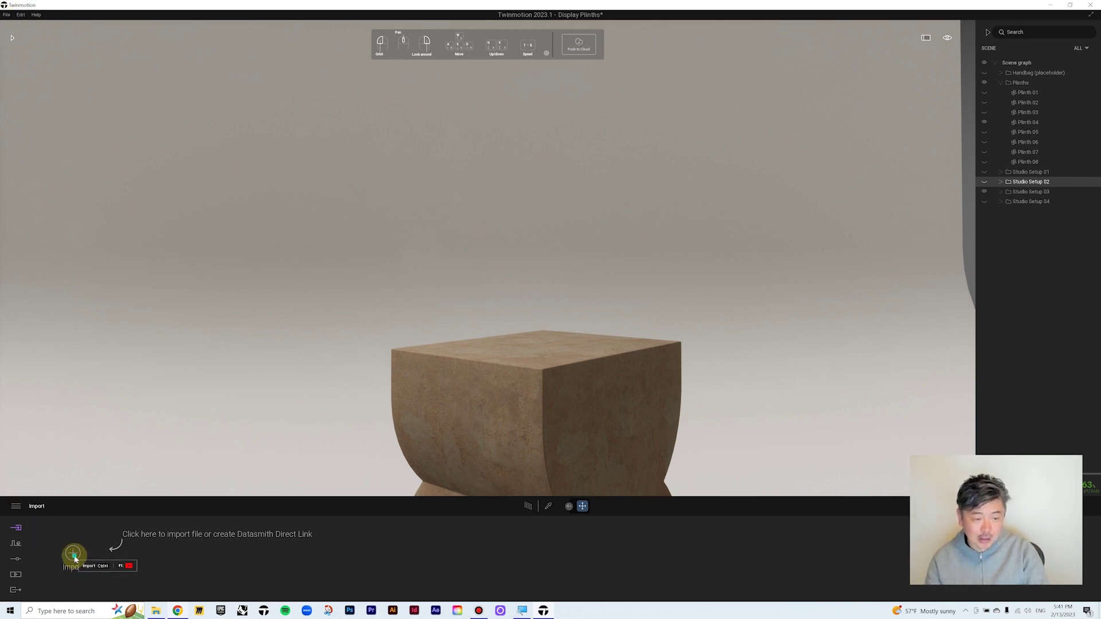
left_click(612, 295)
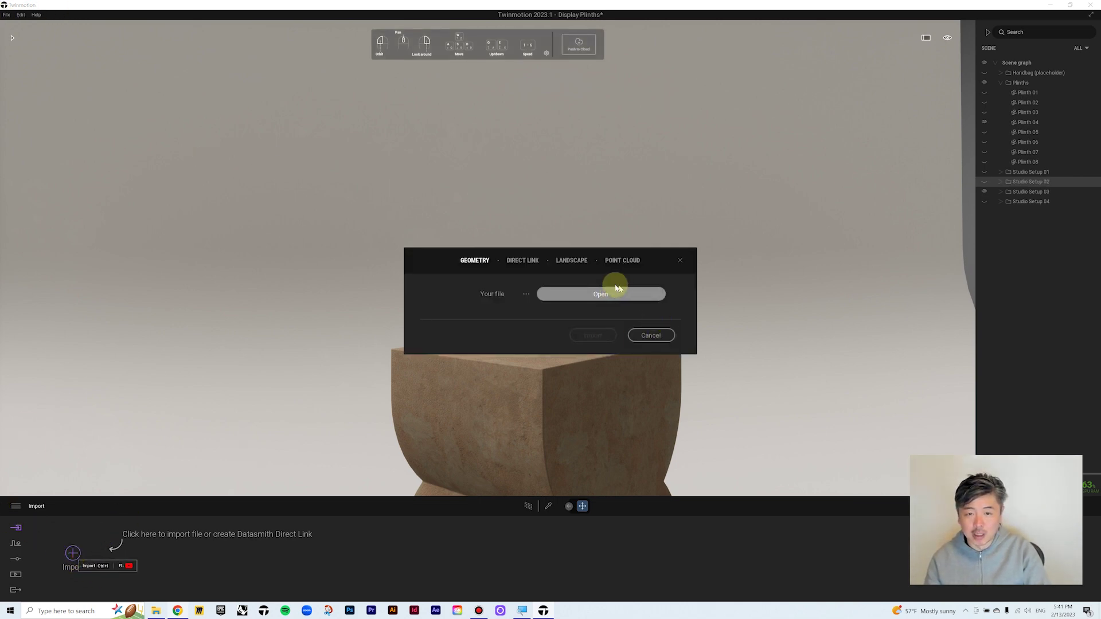
left_click(555, 315)
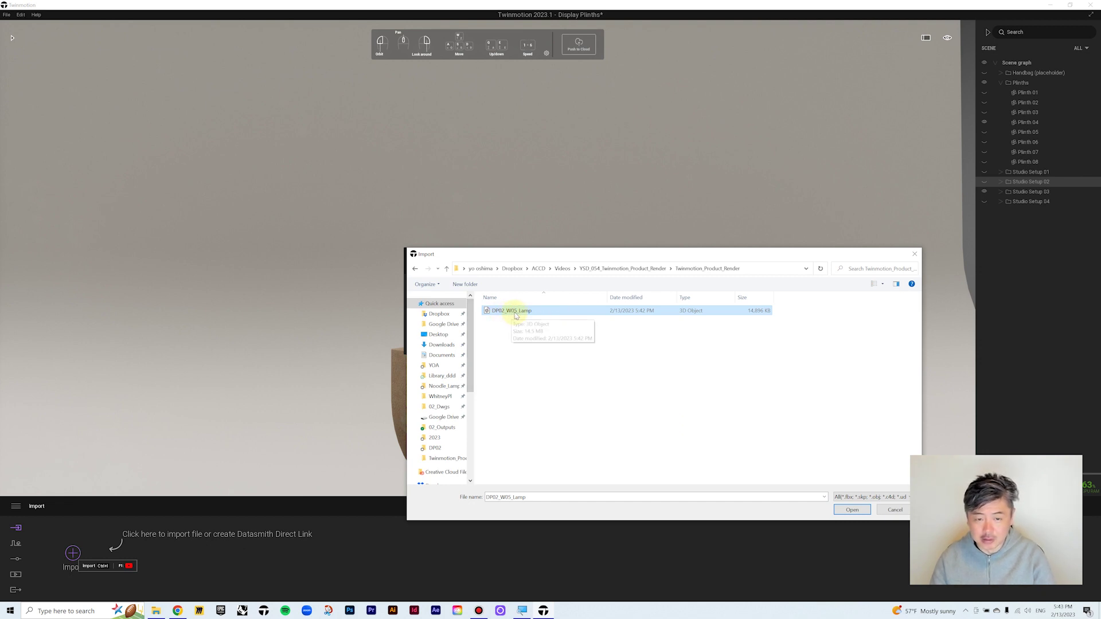
left_click(851, 510)
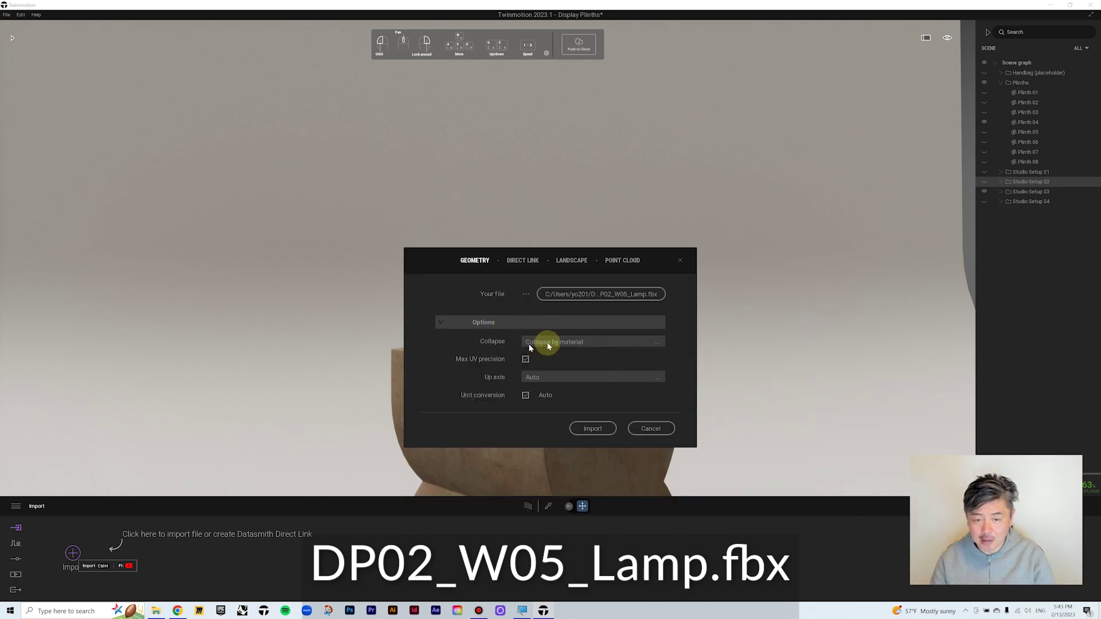
left_click(592, 428)
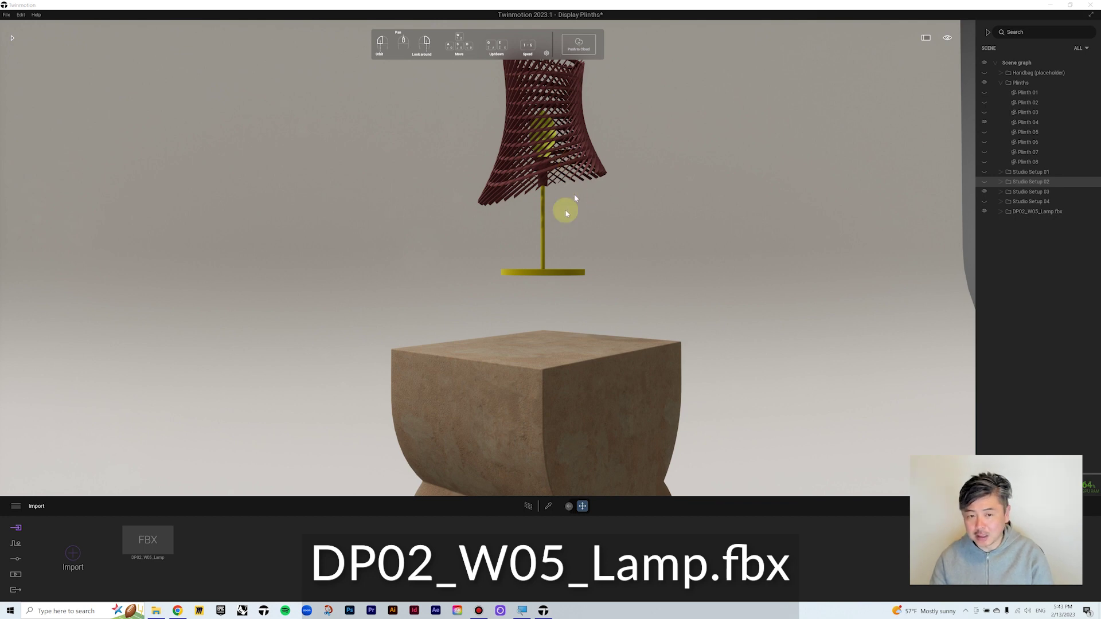
Step: Select the imported DP02_W05_Lamp.fbx and lower it vertically until its base rests on top of the plinth
left_click(1041, 212)
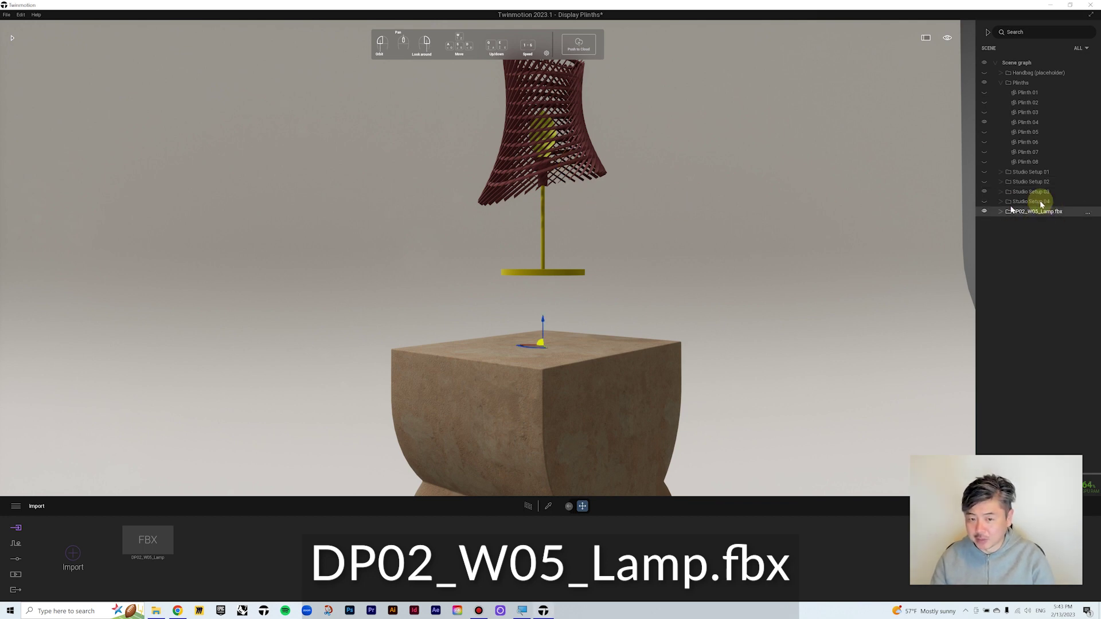
right_click_drag(675, 291, 642, 298)
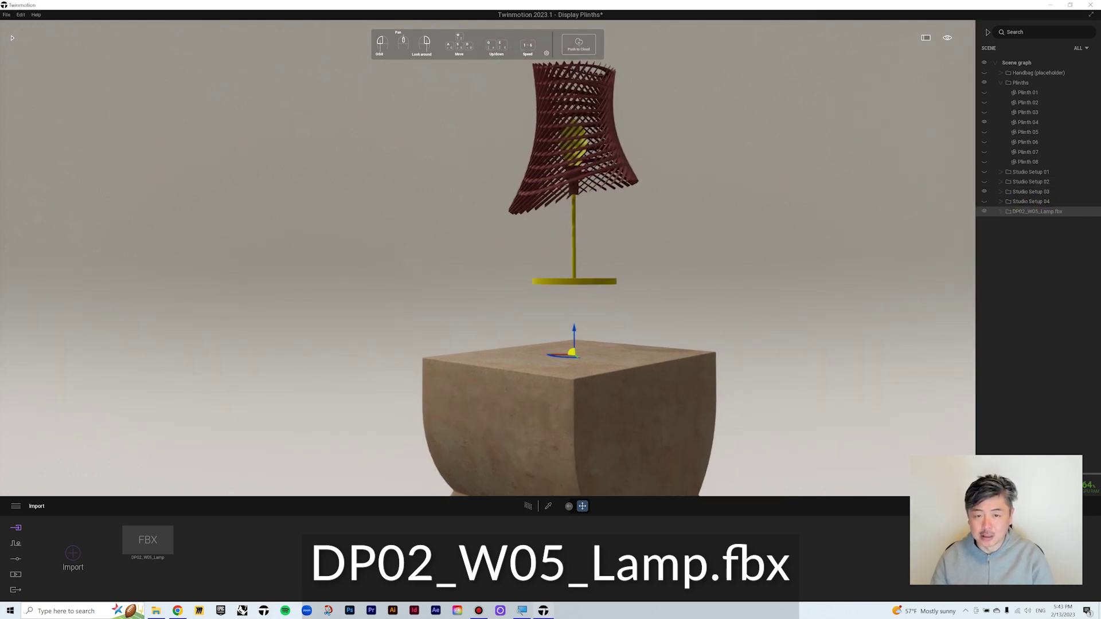
left_click(565, 330)
left_click_drag(572, 330, 567, 402)
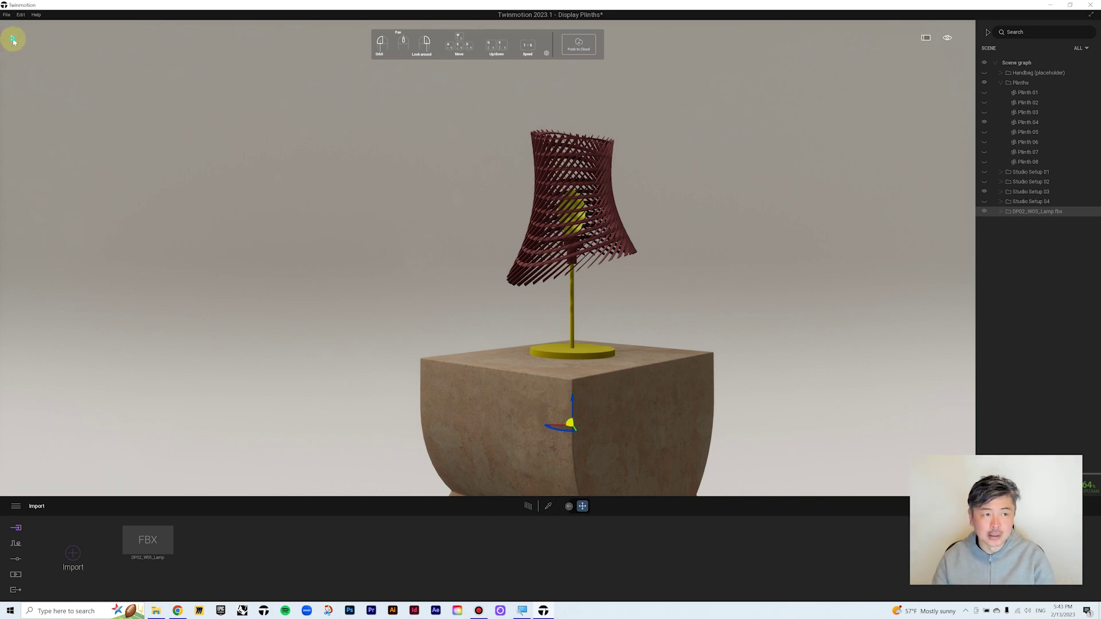
Step: Apply the Brass metal material from the library to the lamp's base and stem
left_click(12, 40)
left_click(33, 86)
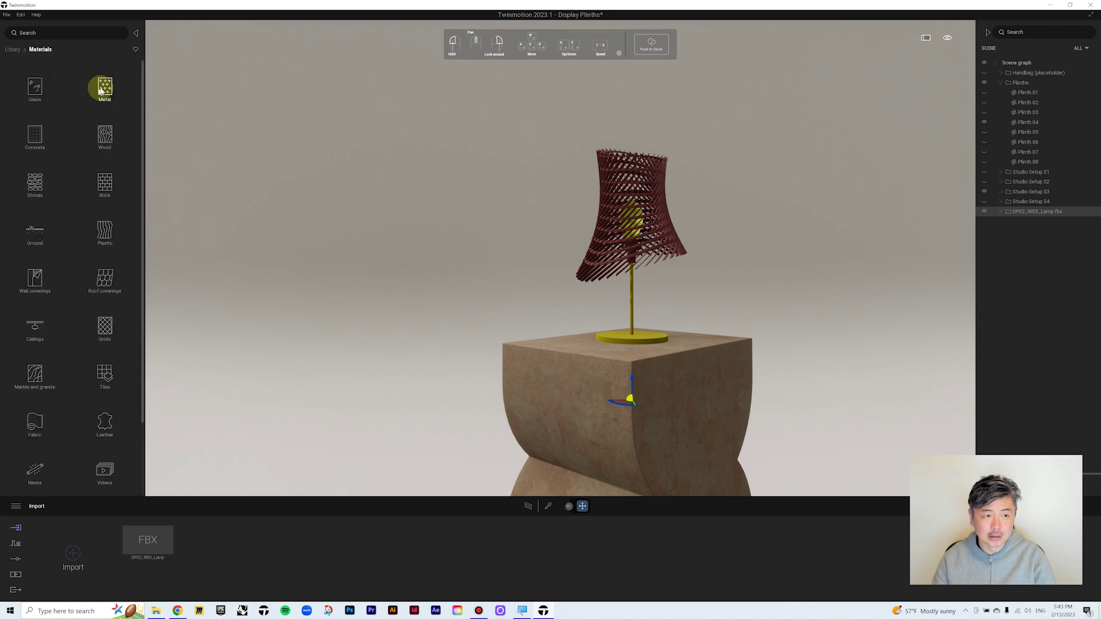
left_click(100, 87)
left_click_drag(103, 91, 617, 342)
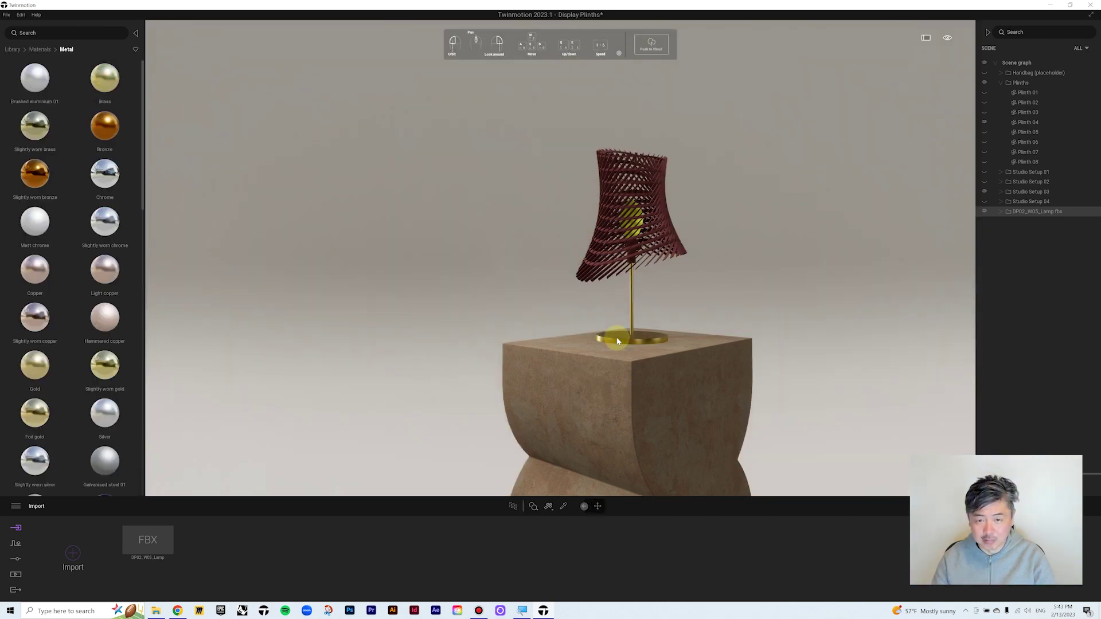
Step: Apply the Rough plastic material from the Plastic library category to the lampshade
left_click(618, 341)
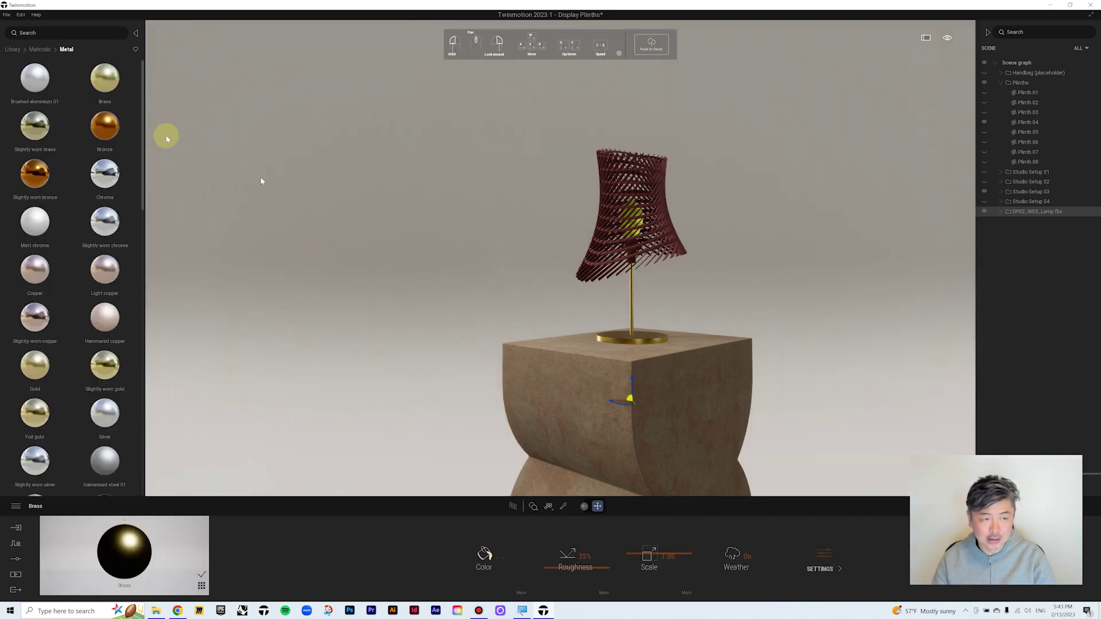
left_click(33, 51)
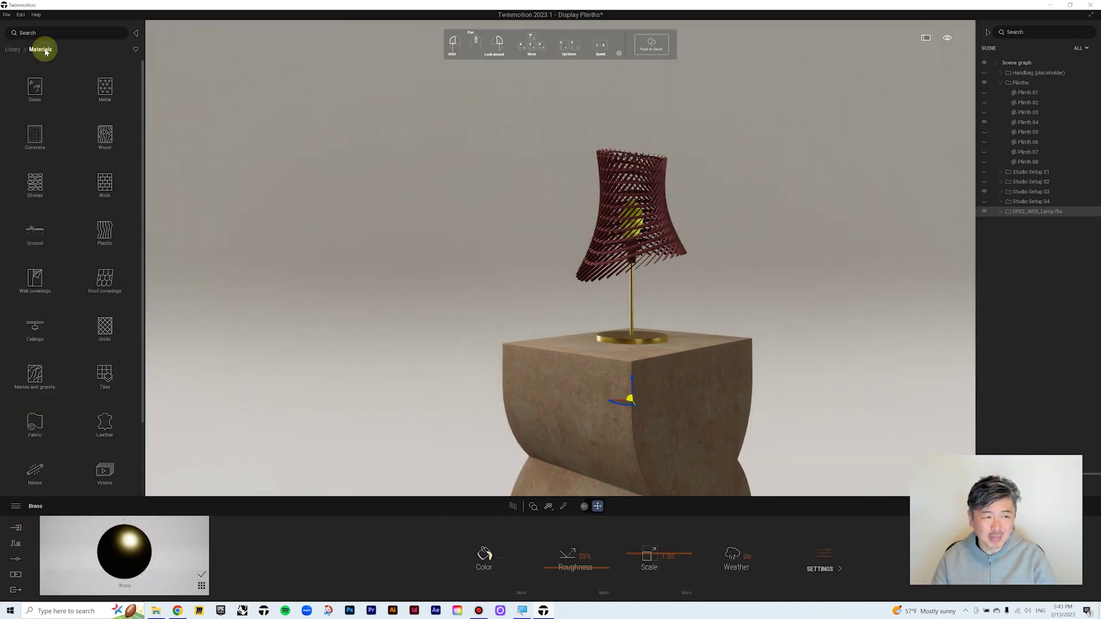
left_click(101, 236)
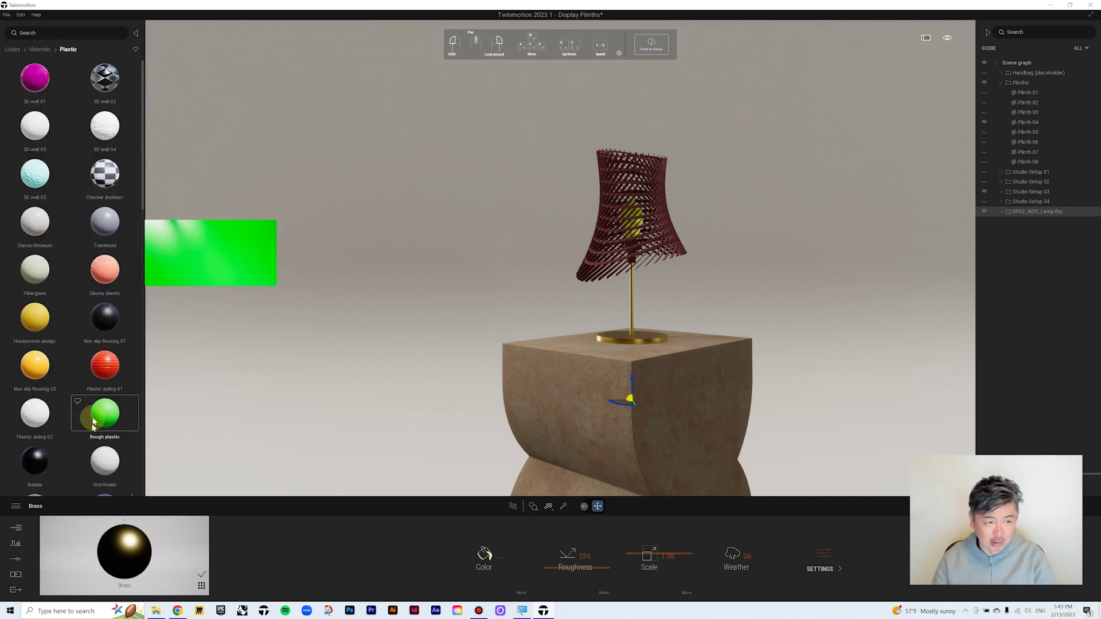
left_click_drag(100, 422, 599, 238)
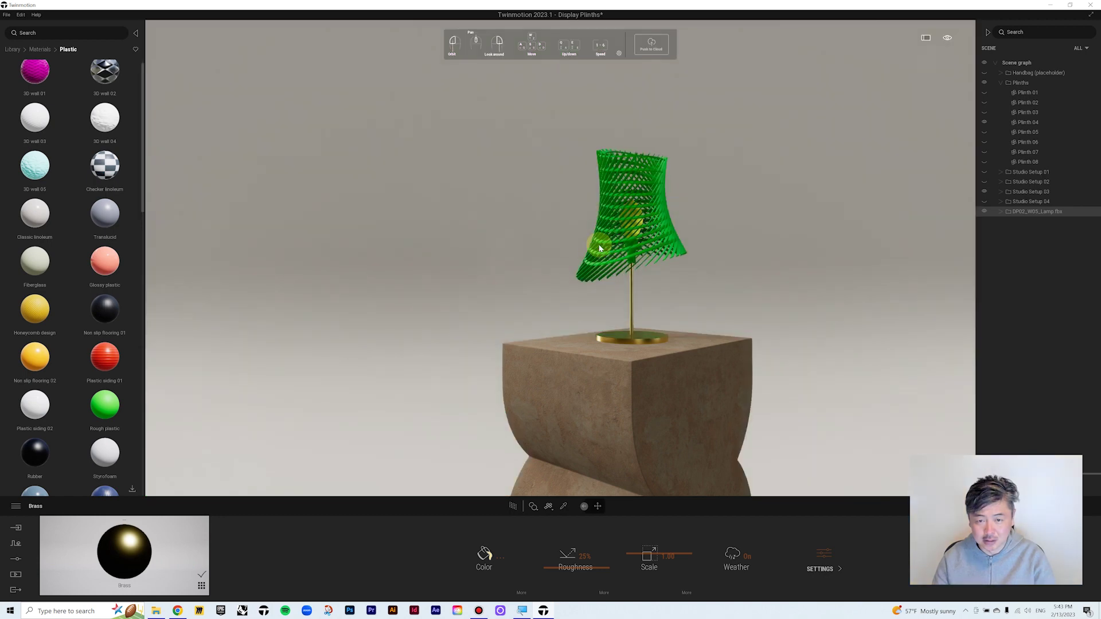
Step: Change the color of the lampshade's Rough plastic material to dark maroon 3A100F
left_click(483, 556)
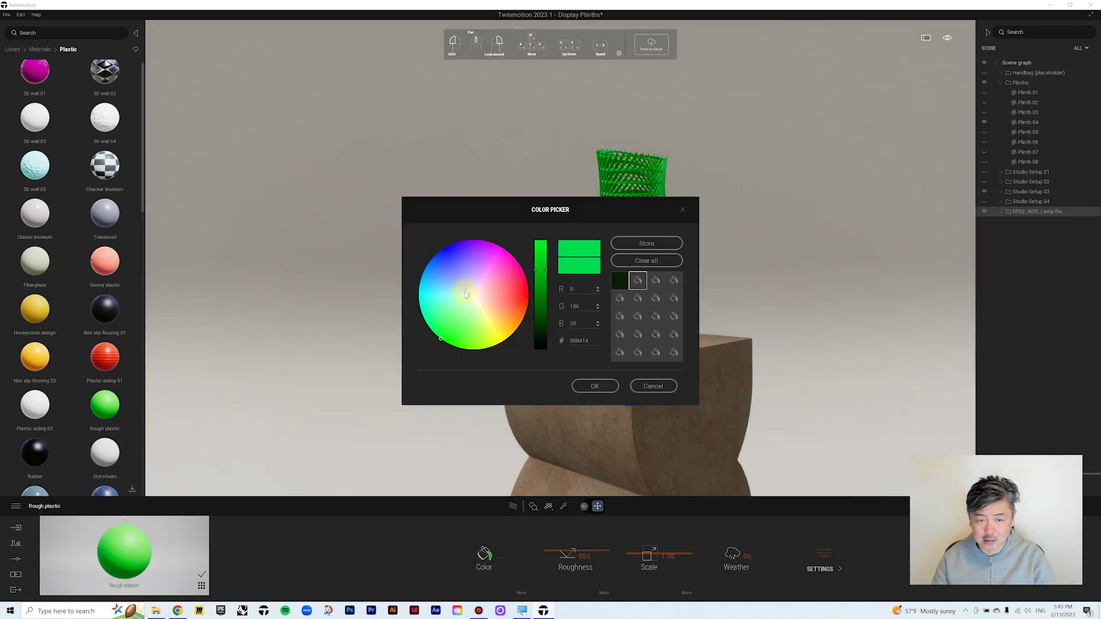
left_click_drag(461, 286, 539, 331)
left_click_drag(514, 271, 514, 296)
left_click_drag(617, 208, 472, 205)
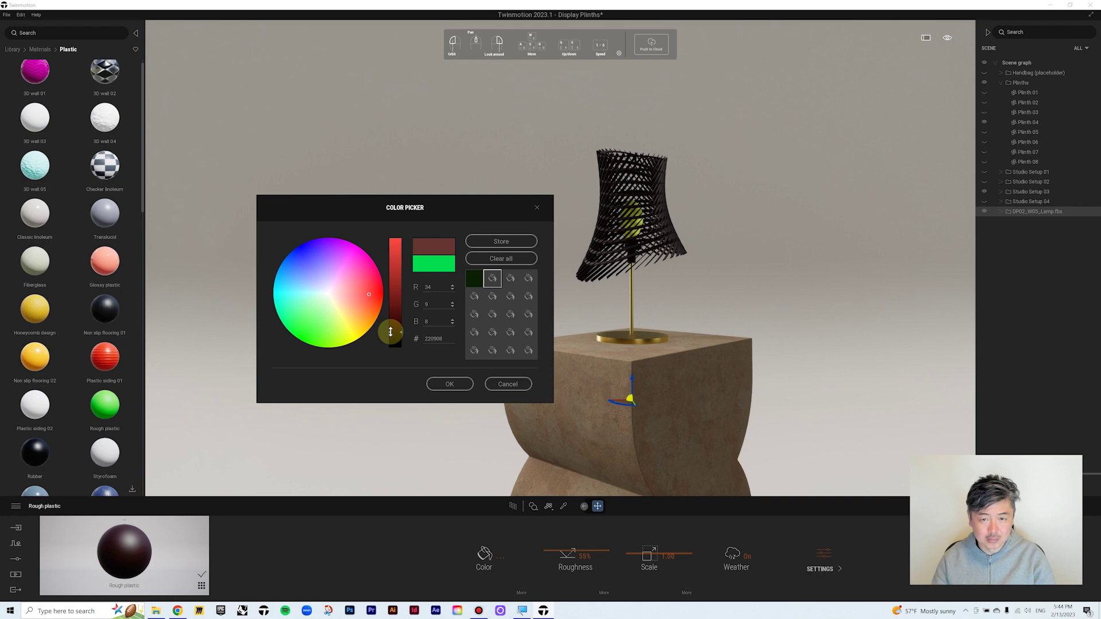
left_click_drag(390, 322, 390, 321)
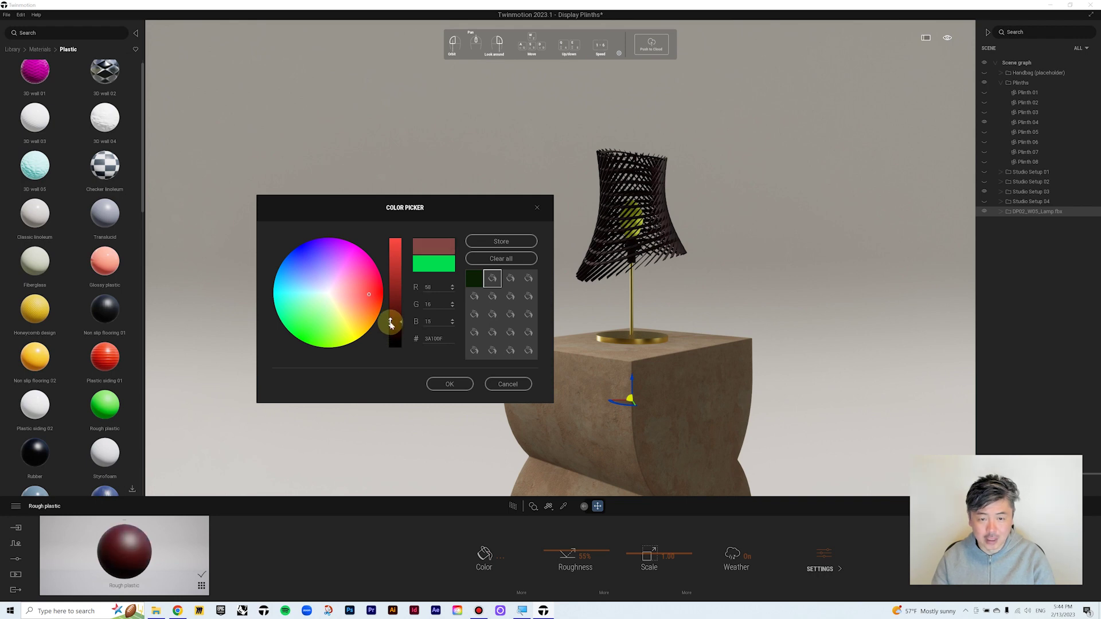
left_click(438, 384)
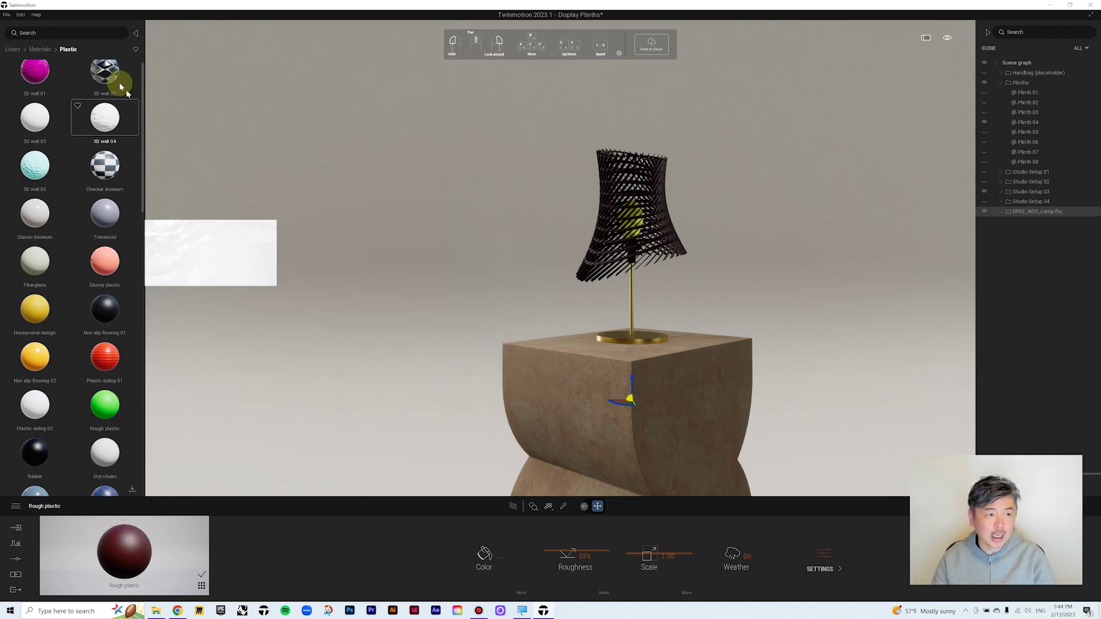
Step: Apply the Neon 02 material from the Neons library category to the bulb inside the lampshade
left_click(49, 51)
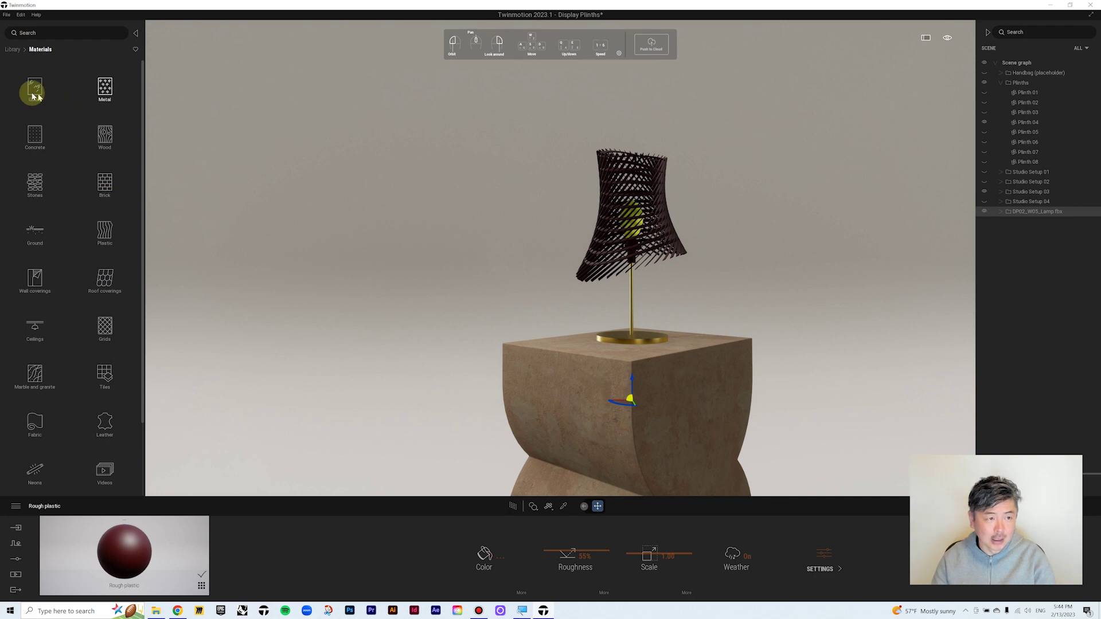
scroll(54, 445, "down", 1)
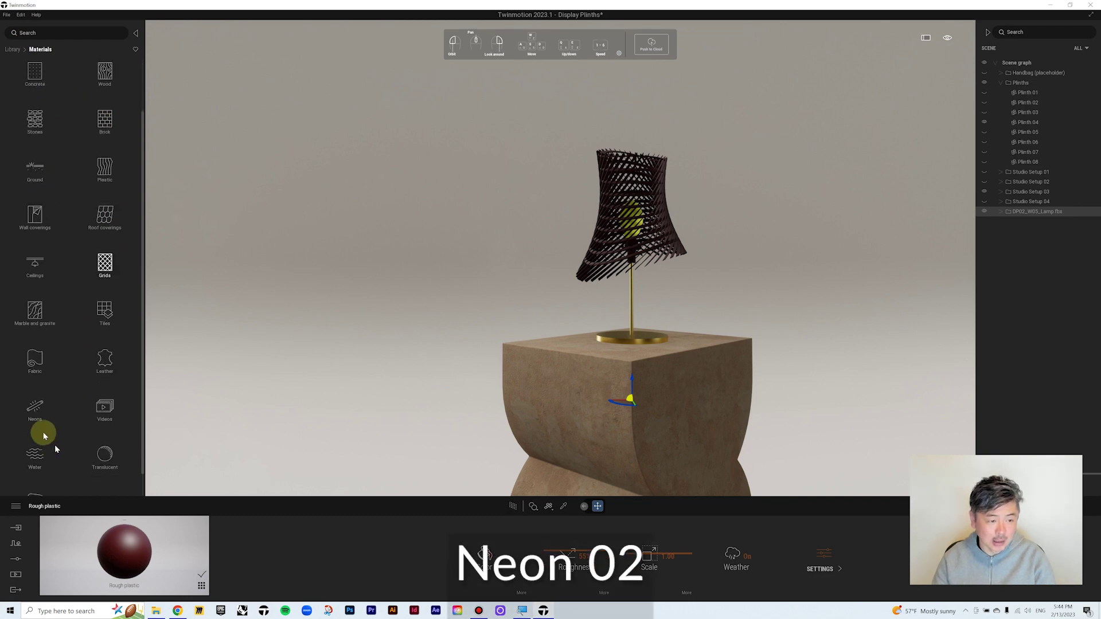
left_click(30, 408)
left_click_drag(116, 82, 634, 218)
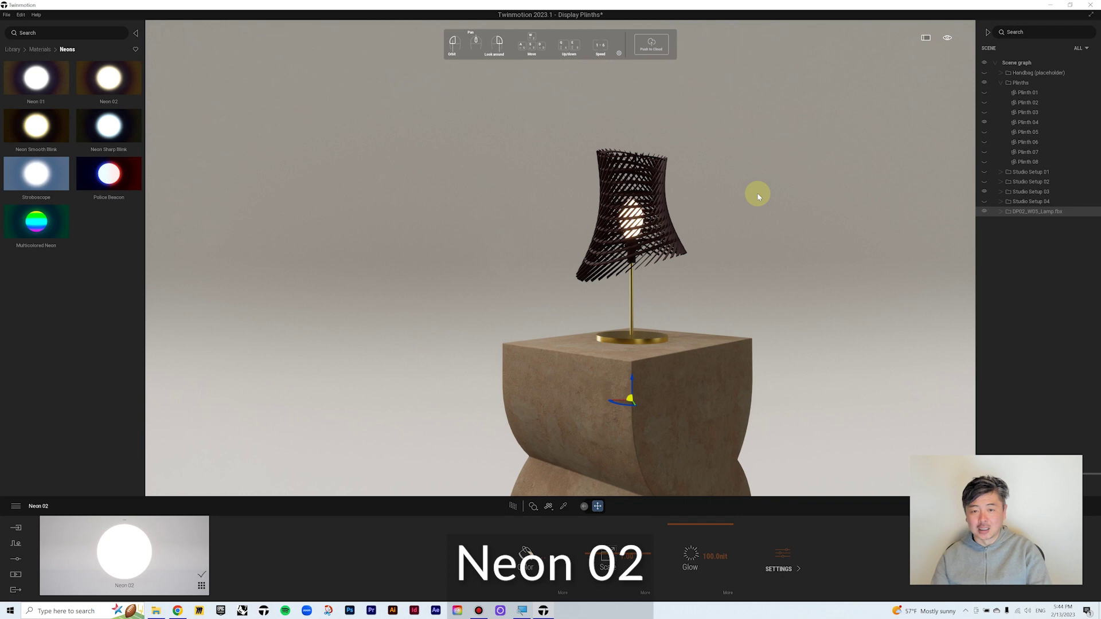
Step: Sample the plinth's material and replace it with Beige limestone from the Stones library category
mouse_move(667, 327)
right_mouse_down()
mouse_move(667, 317)
mouse_move(688, 335)
mouse_move(688, 295)
mouse_move(665, 311)
mouse_move(666, 327)
right_mouse_up()
key("w")
key("e")
key("d")
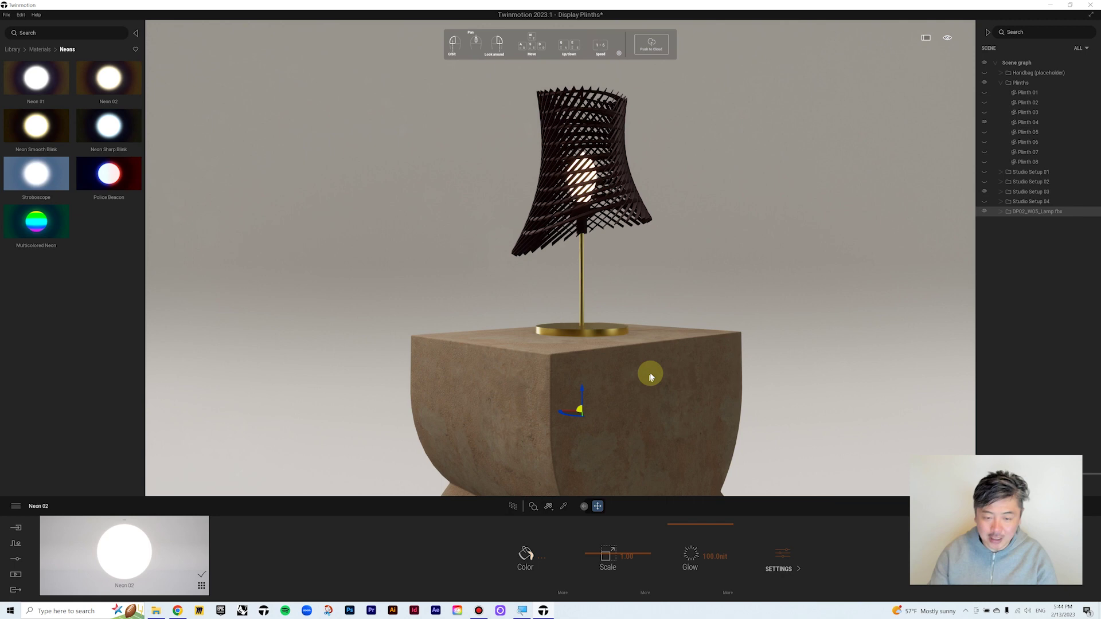
left_click(564, 506)
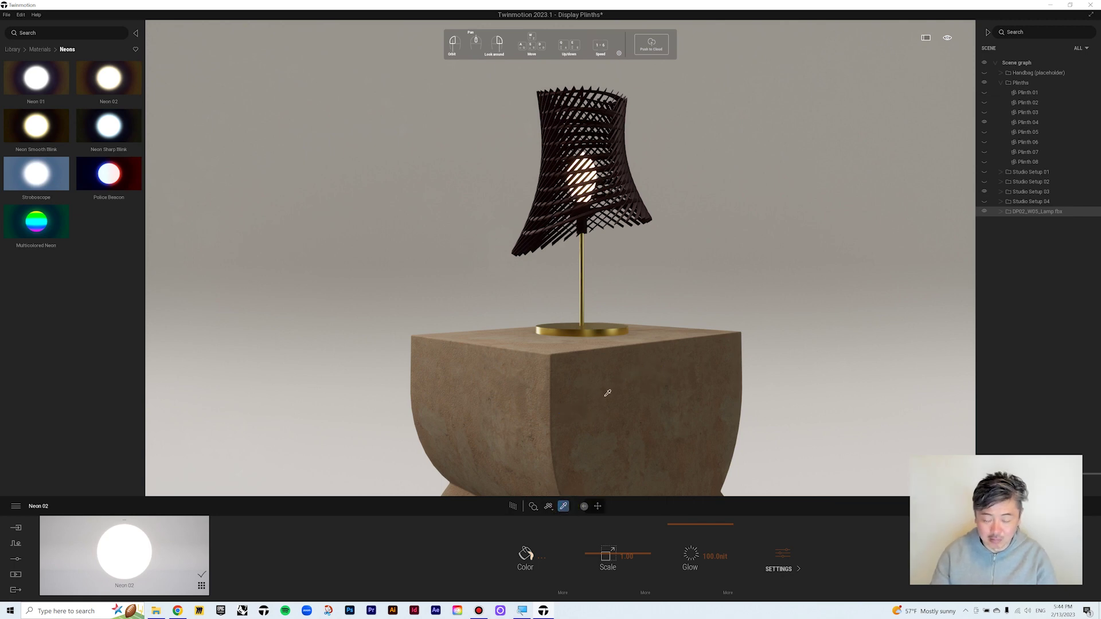
left_click(606, 395)
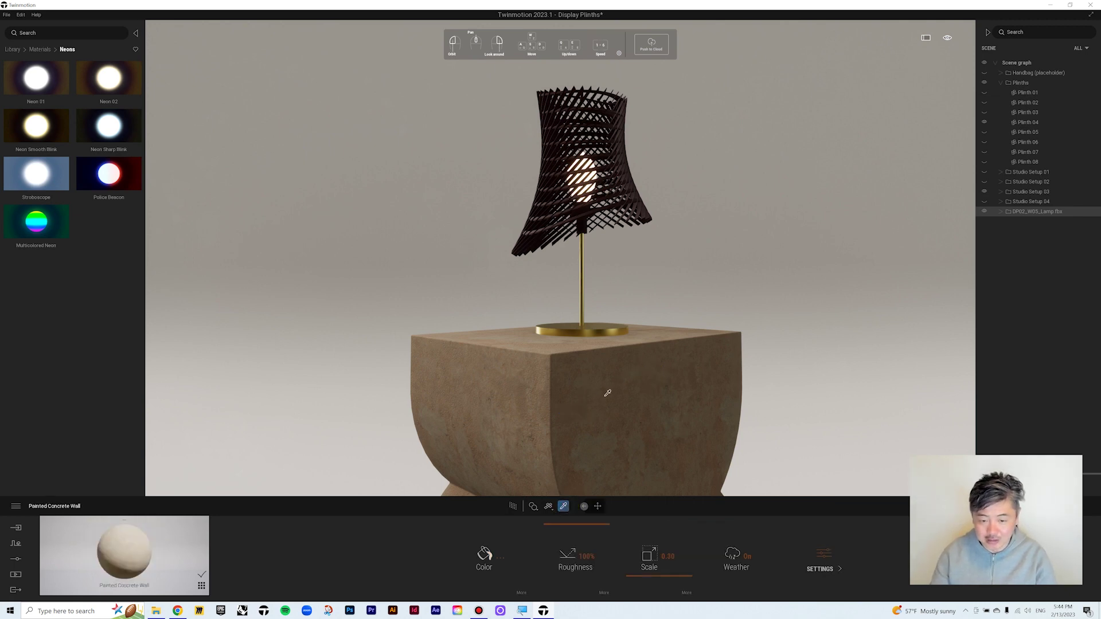
left_click(485, 553)
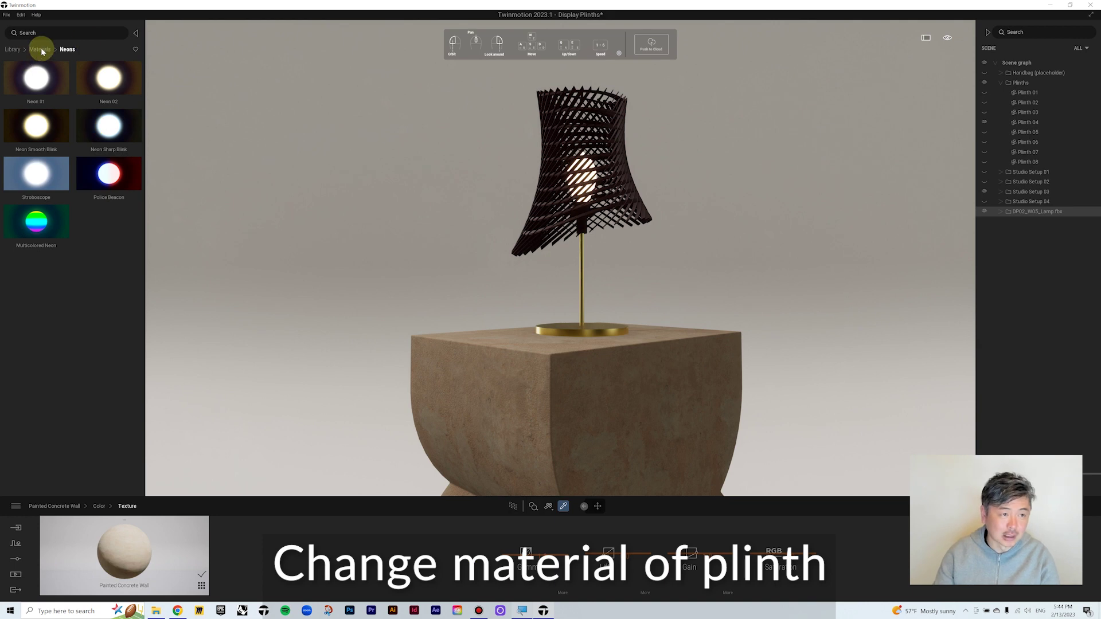
left_click(40, 50)
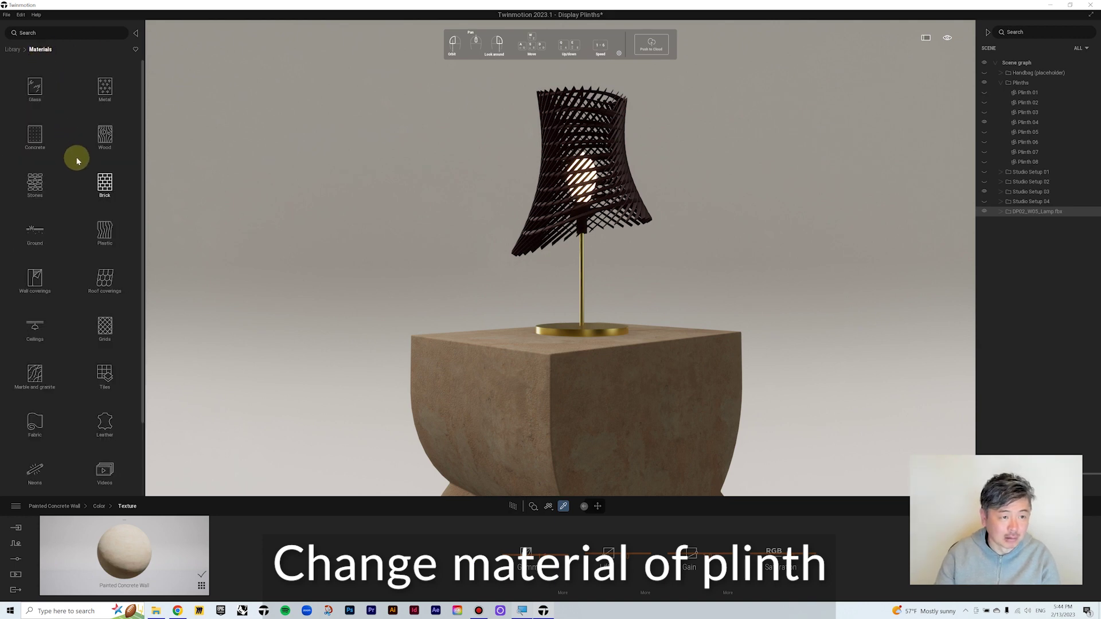
scroll(77, 158, "down", 1)
left_click(35, 162)
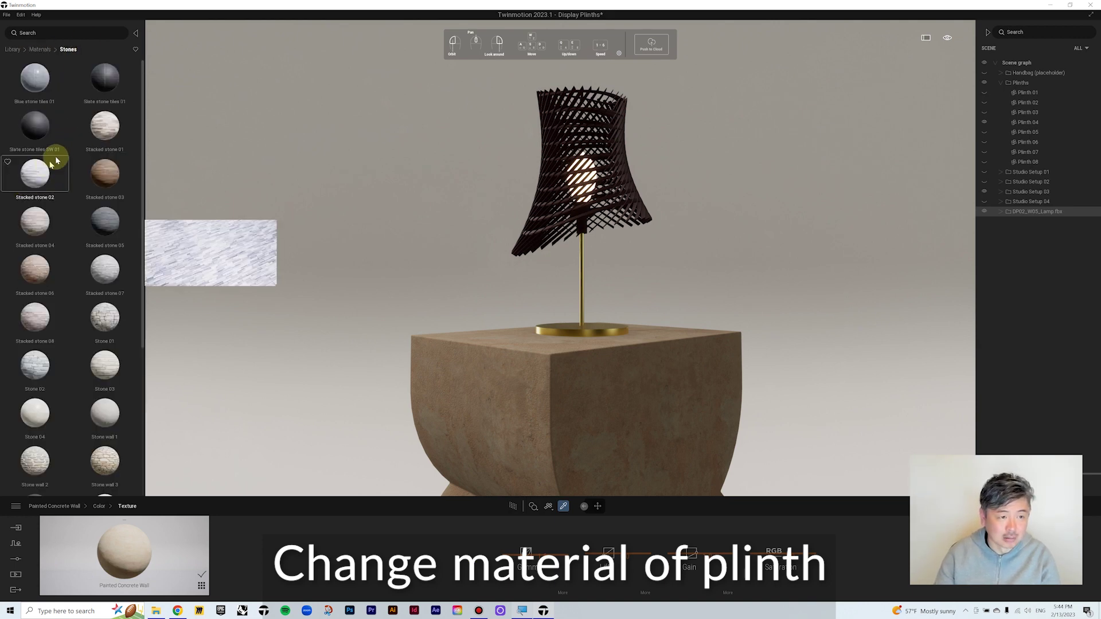
scroll(102, 269, "down", 1)
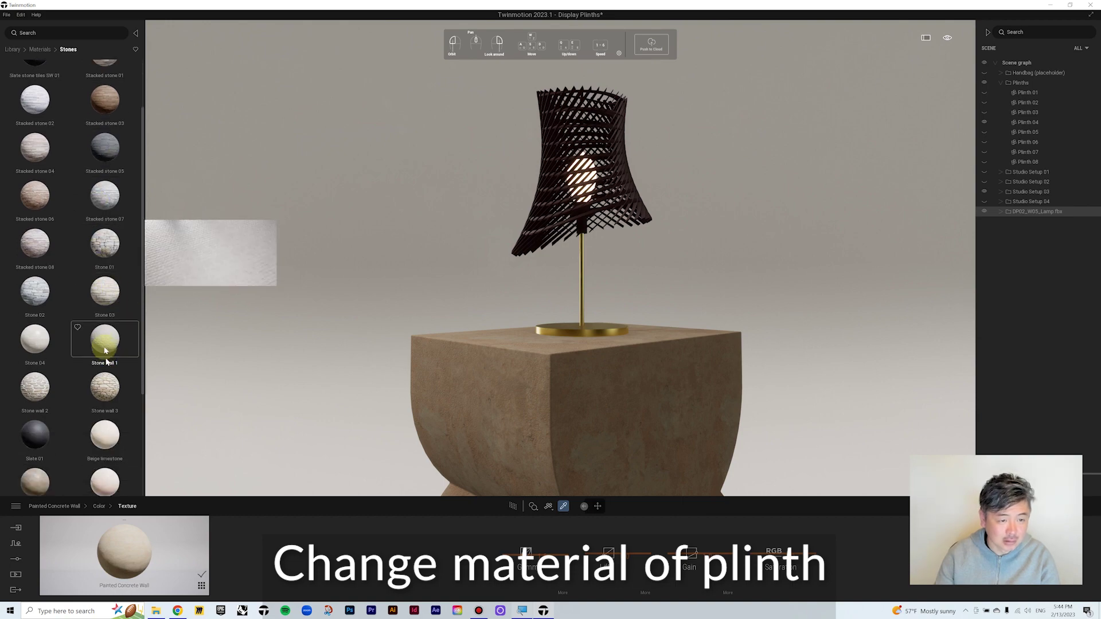
scroll(105, 347, "down", 4)
left_click_drag(106, 369, 549, 434)
left_click(420, 402)
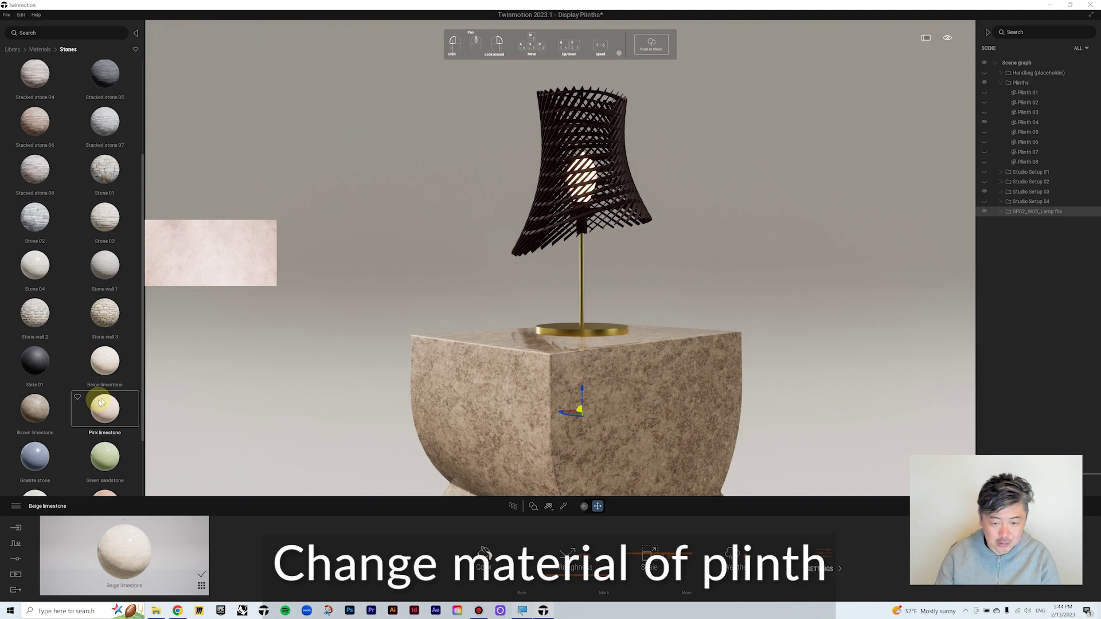
Step: Apply the Grey sandstone material from the Stones library category to the plinth
scroll(94, 406, "down", 2)
scroll(95, 406, "down", 2)
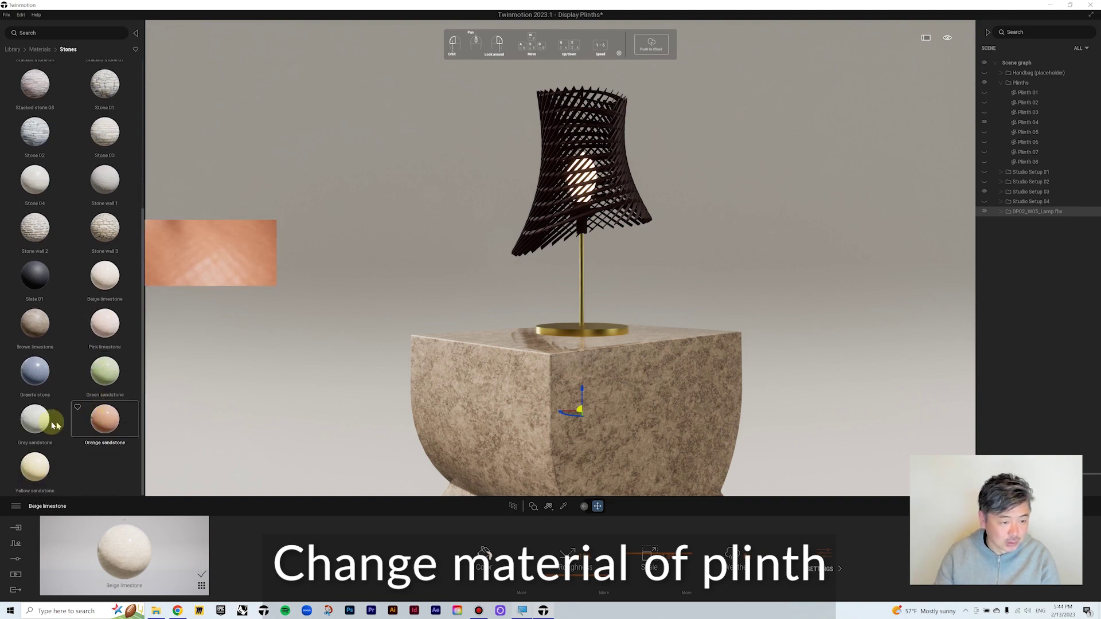
left_click_drag(50, 417, 491, 404)
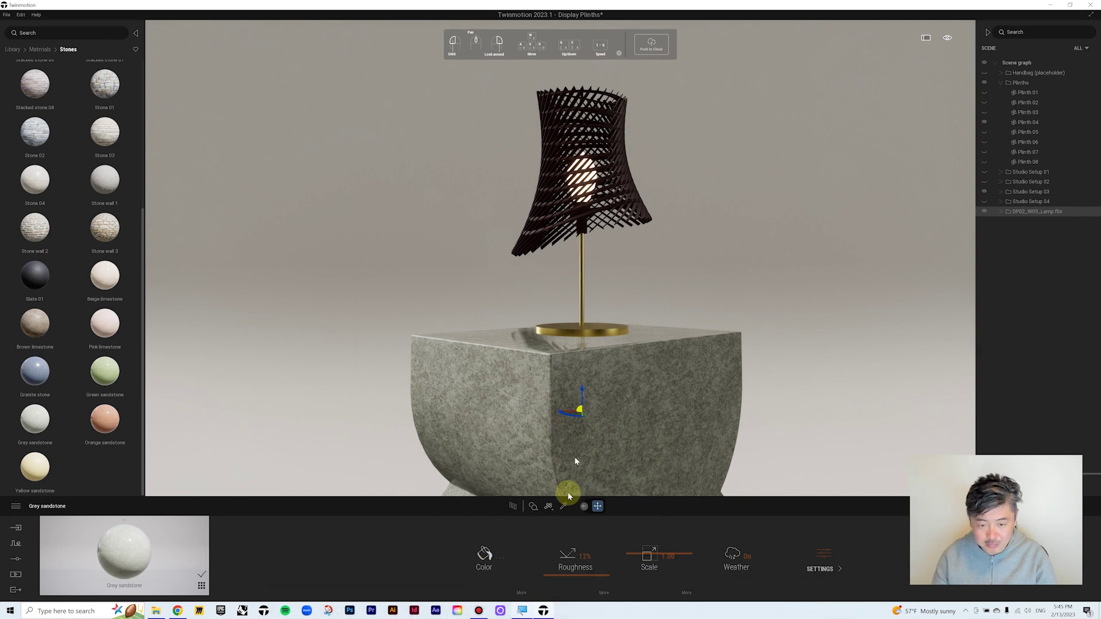
Step: Darken the color of the plinth's Grey sandstone material to a near-black tone
left_click(563, 507)
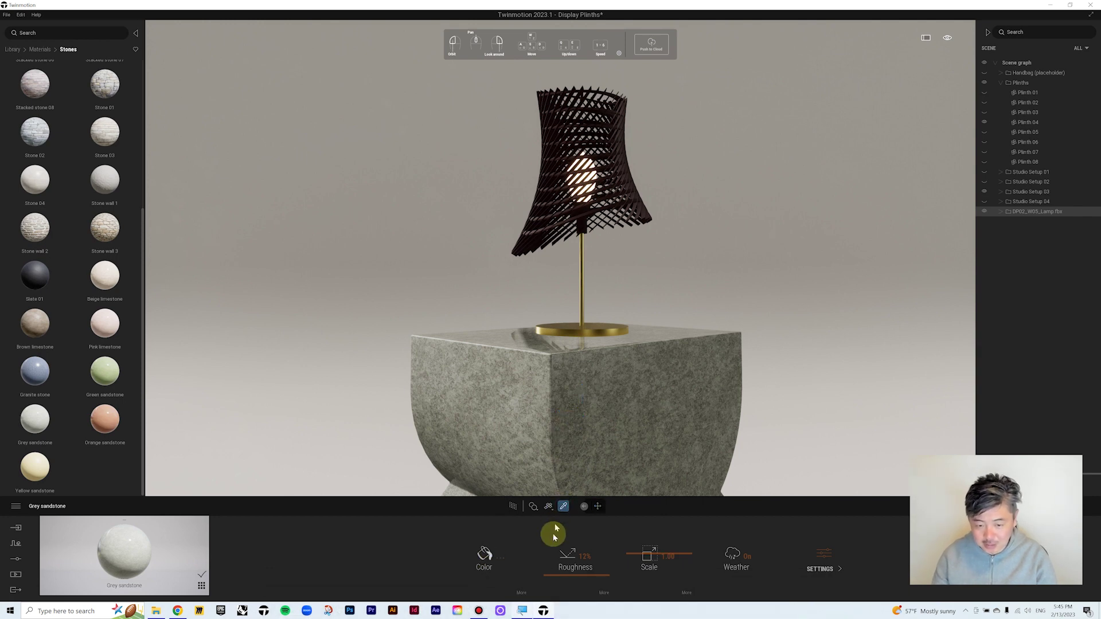
left_click(483, 552)
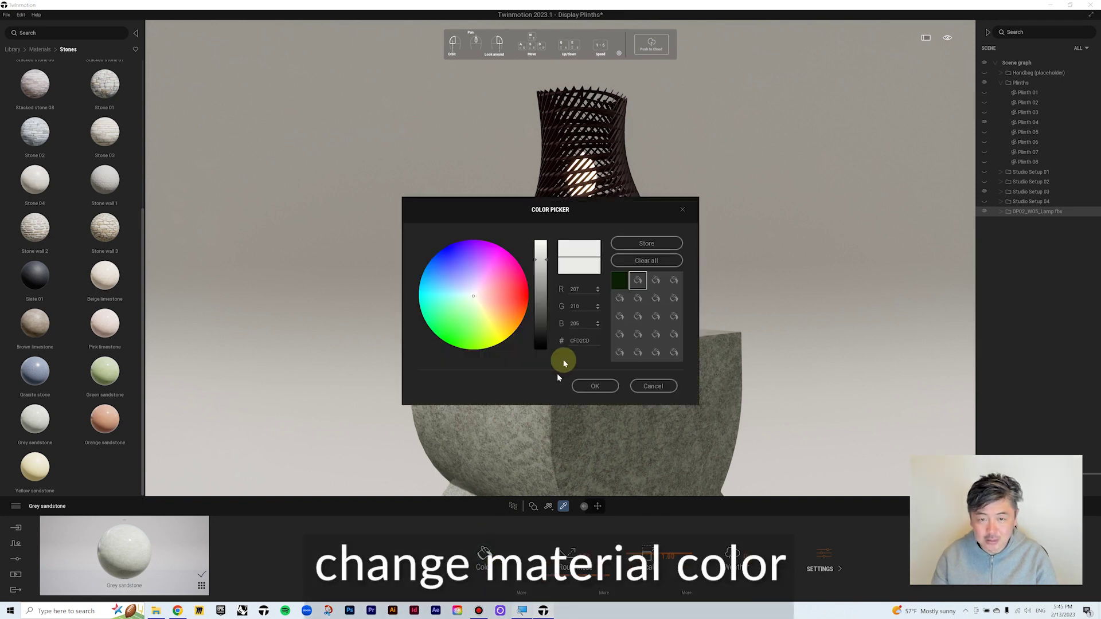
left_click_drag(538, 276, 538, 312)
left_click(588, 385)
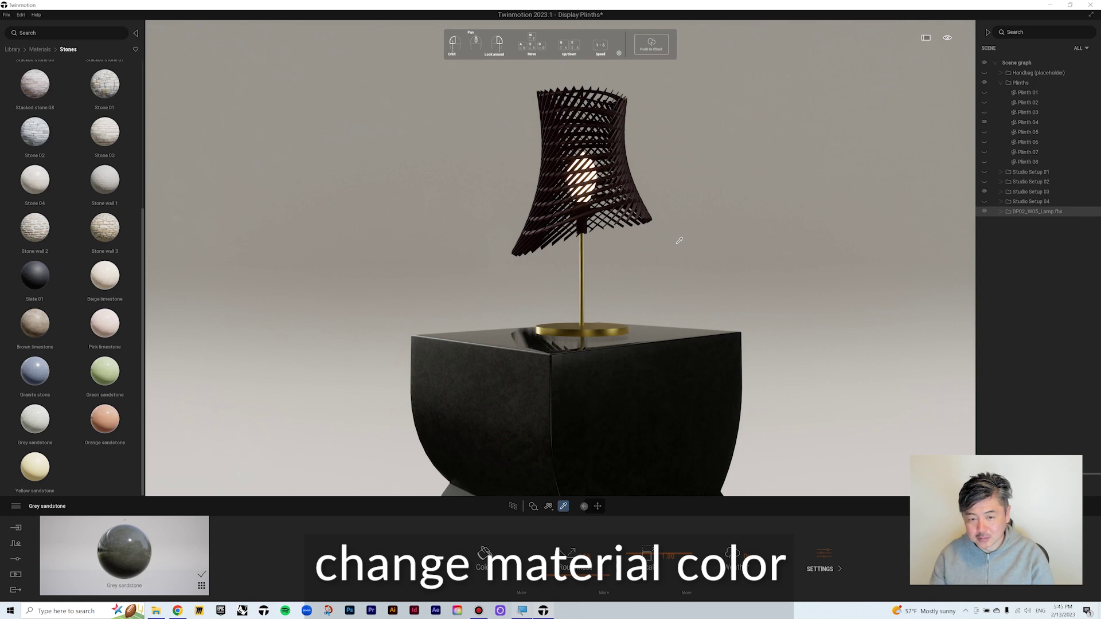
Step: Place an Omnidirectional light from the Lights library category above the plinth, next to the lamp's stem
left_click_drag(646, 339, 644, 383)
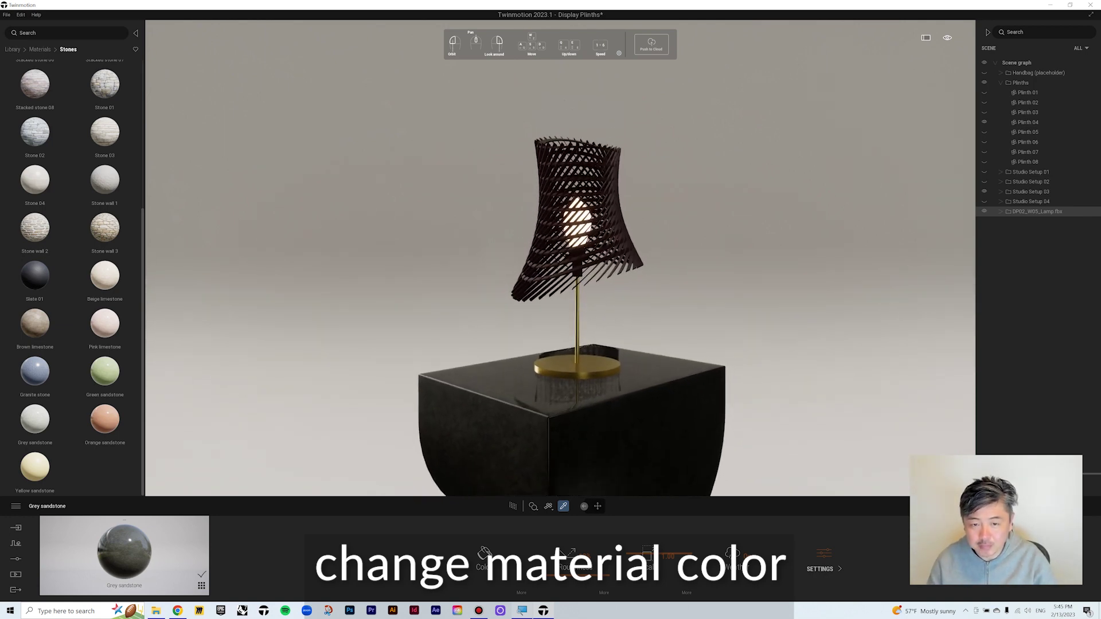
middle_click_drag(636, 367, 636, 335)
scroll(611, 258, "up", 5)
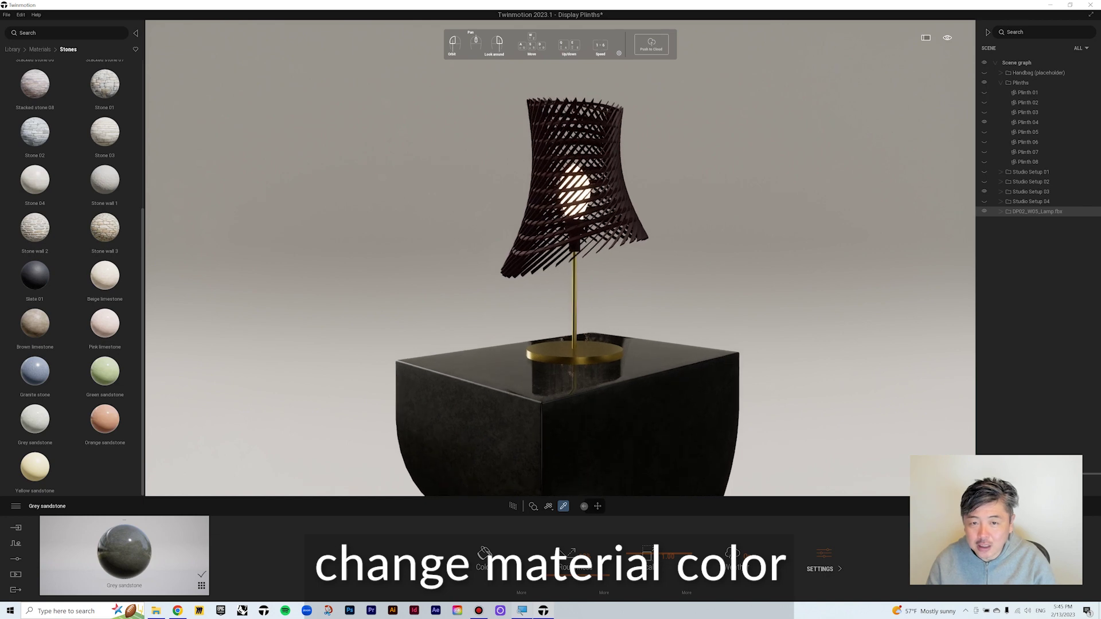
left_click_drag(616, 370, 613, 373)
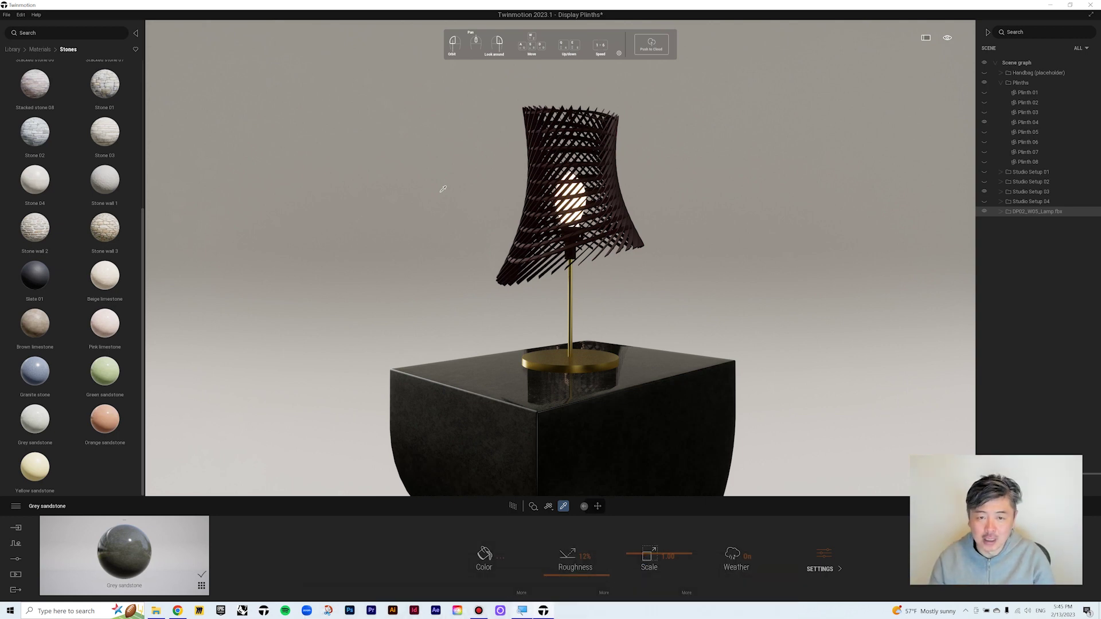
left_click(13, 49)
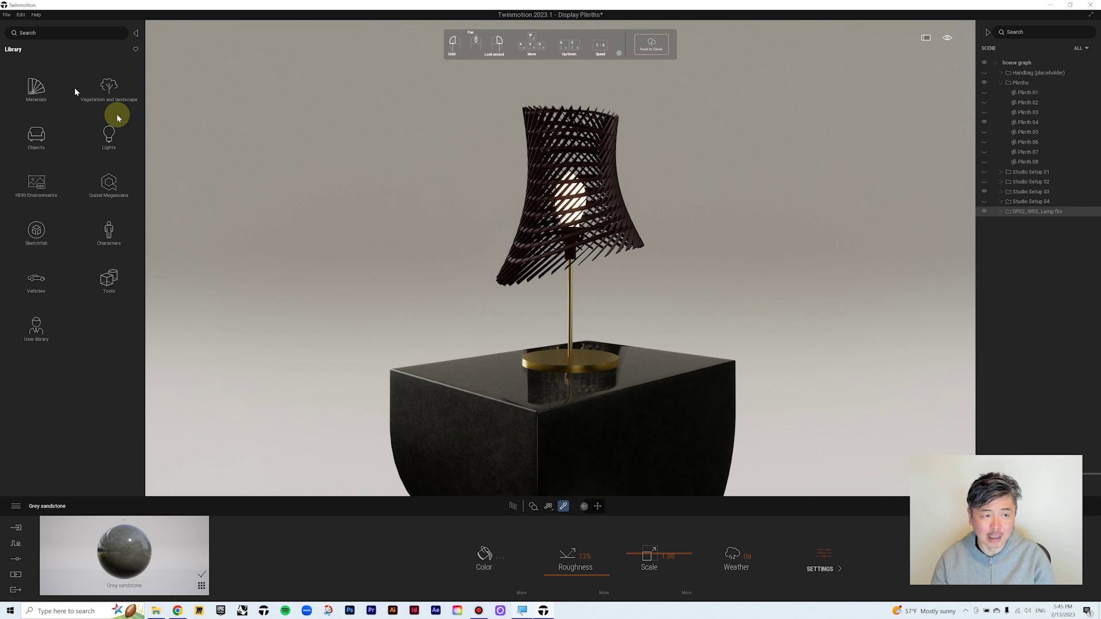
left_click(109, 138)
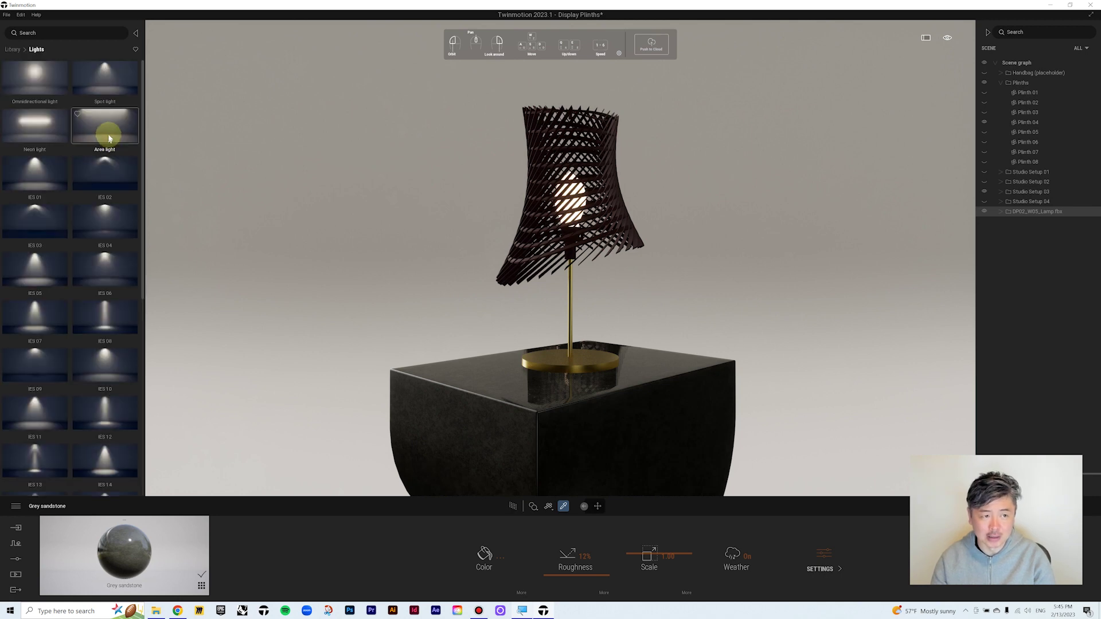
left_click_drag(50, 84, 506, 386)
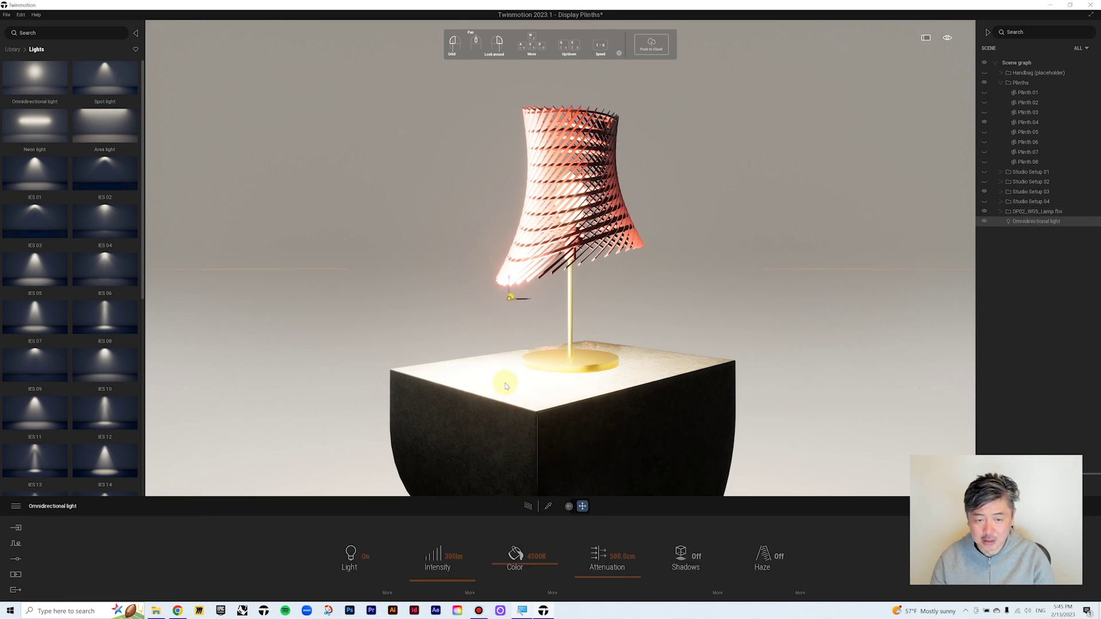
Step: Move the Omnidirectional light horizontally to the center of the lampshade, aligning it from above
left_click(525, 299)
left_click_drag(587, 331, 582, 396)
right_click_drag(550, 298, 550, 328)
left_click_drag(539, 344, 557, 307)
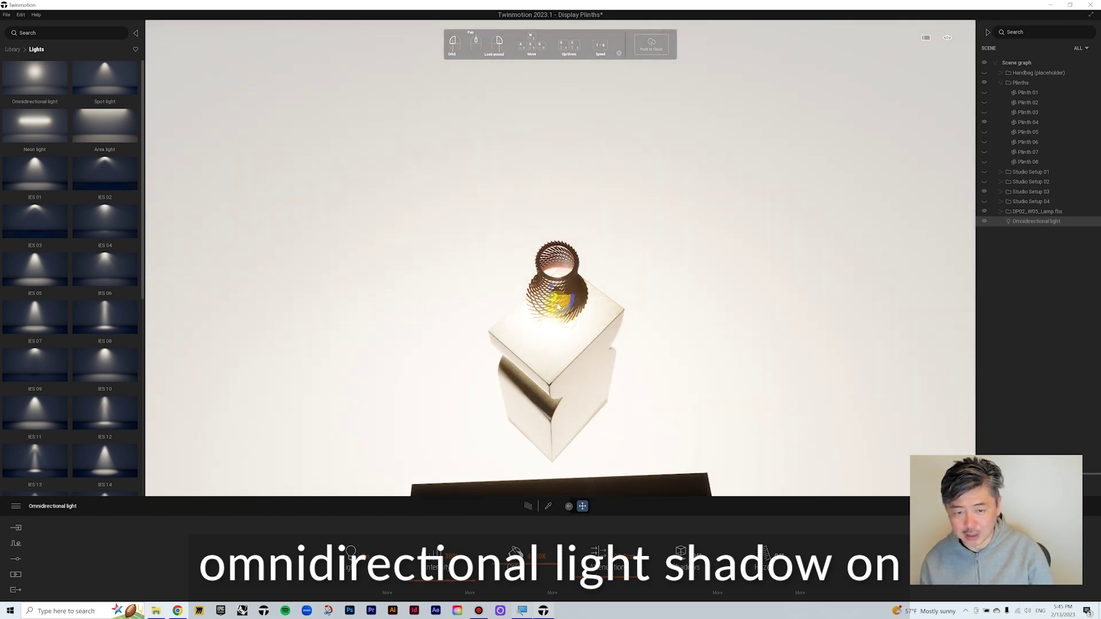
right_click_drag(632, 322, 625, 390)
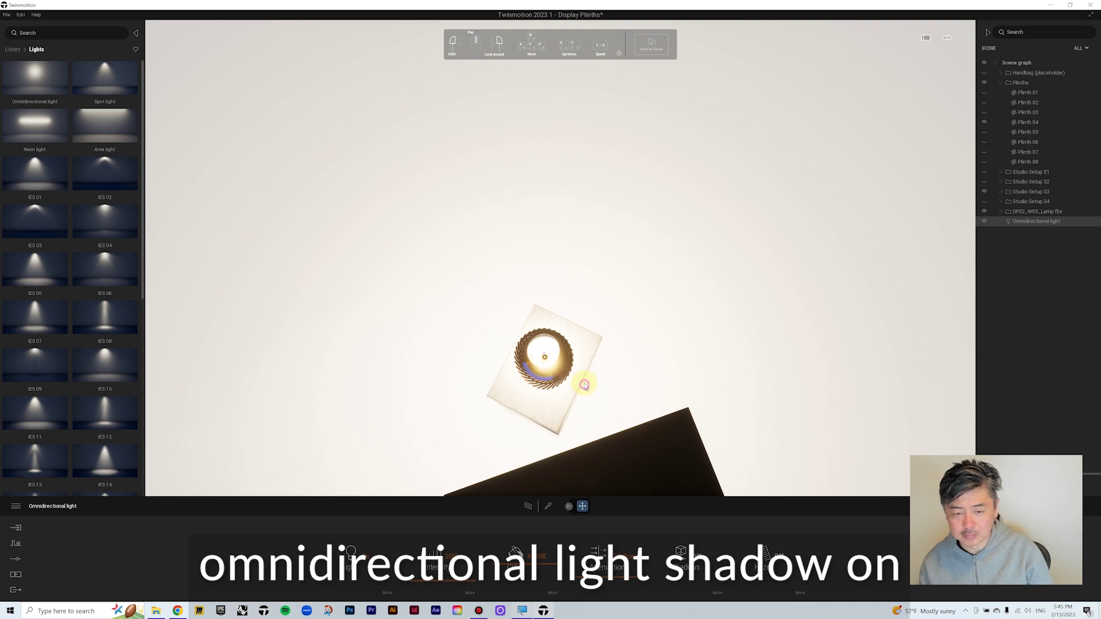
left_click_drag(585, 385, 617, 275)
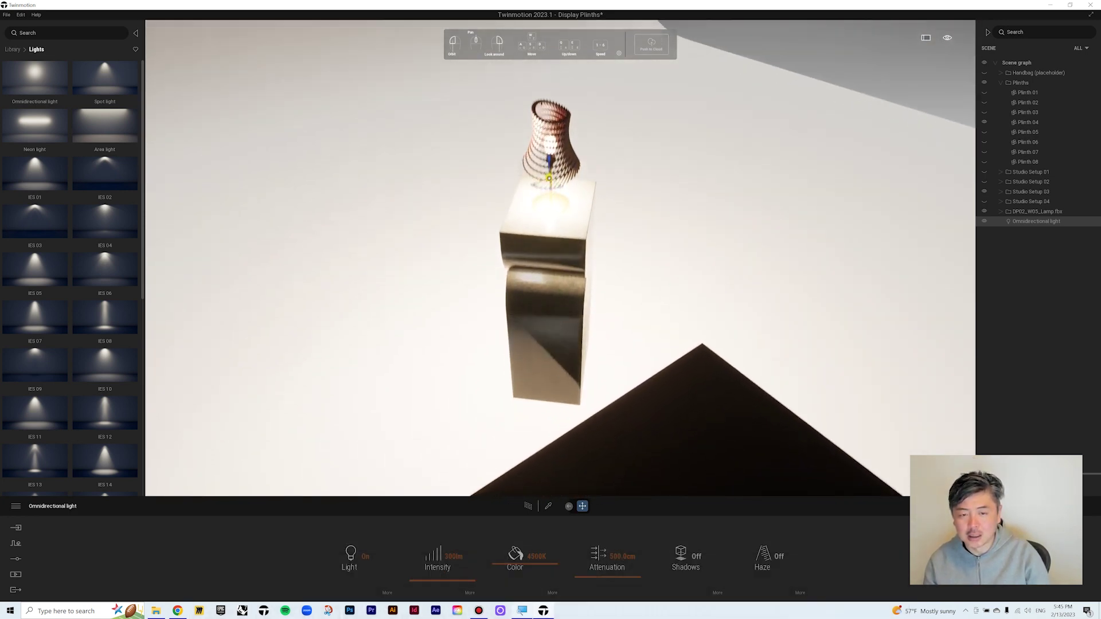
Step: Raise the Omnidirectional light vertically into the upper part of the lampshade
middle_click_drag(556, 390, 556, 338)
left_click_drag(550, 107, 549, 58)
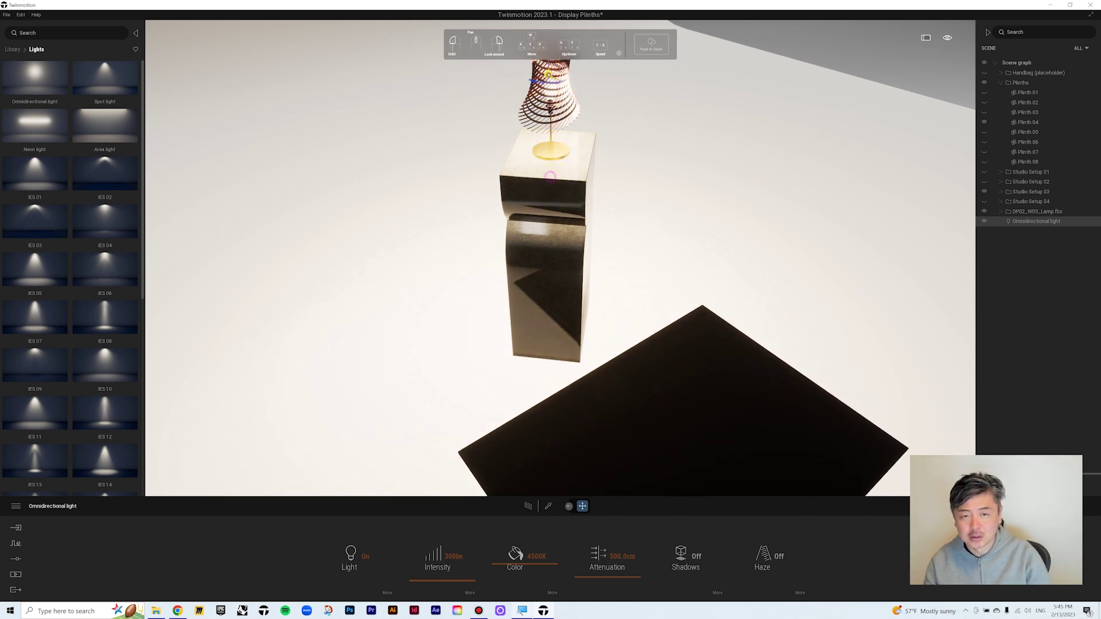
left_click_drag(550, 176, 660, 167)
middle_click_drag(659, 167, 700, 174)
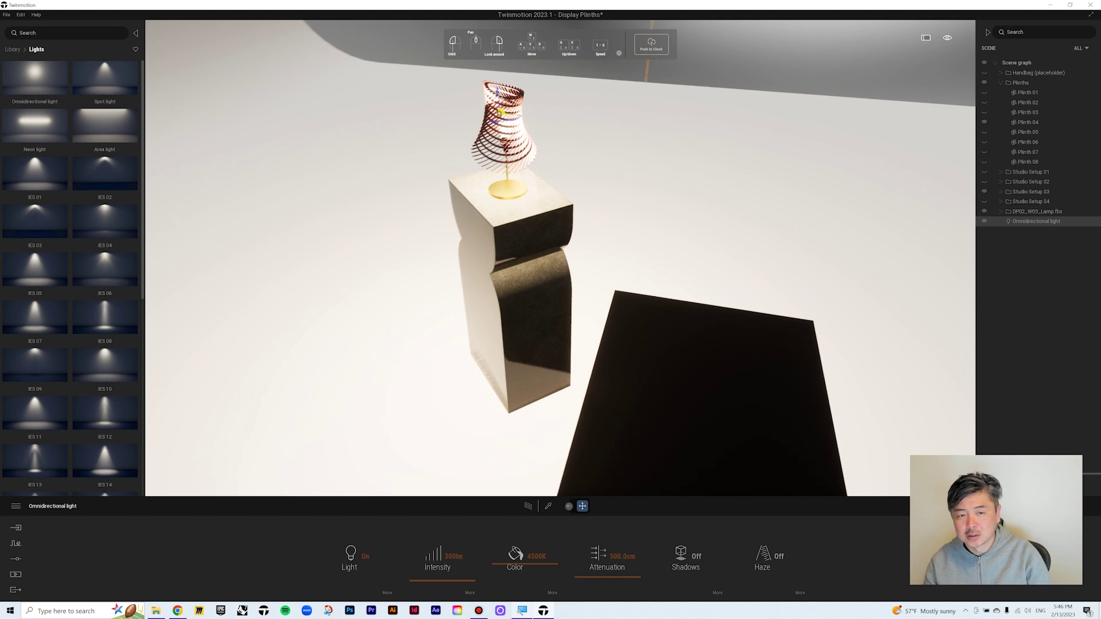
Step: Turn on shadows for the Omnidirectional light inside the lampshade
left_click_drag(550, 229, 596, 236)
middle_click_drag(596, 236, 735, 243)
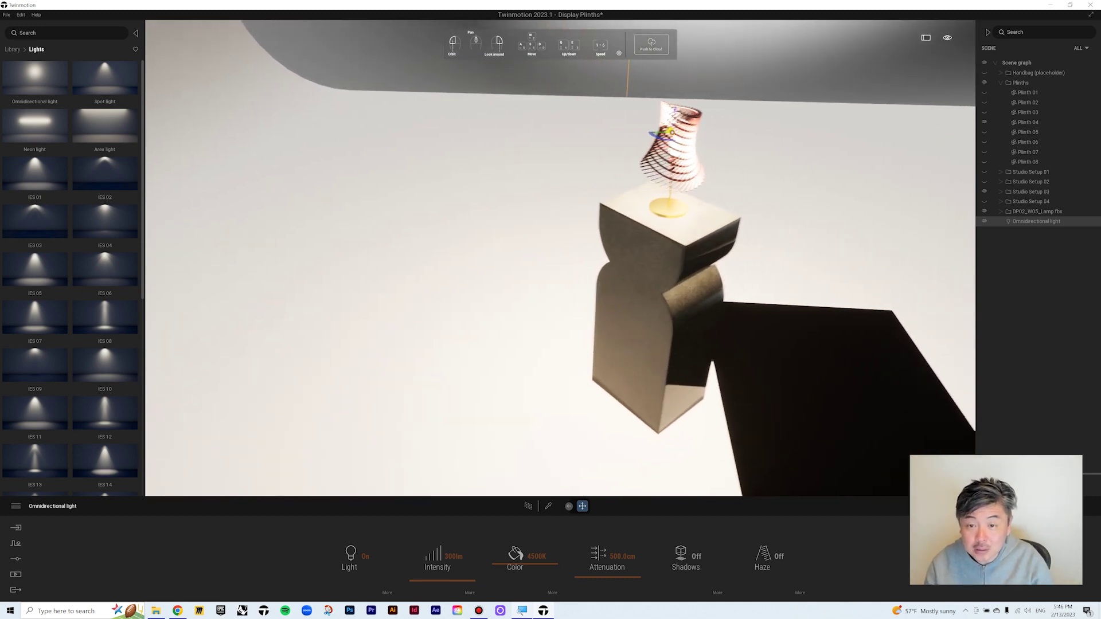
left_click_drag(560, 194, 536, 159)
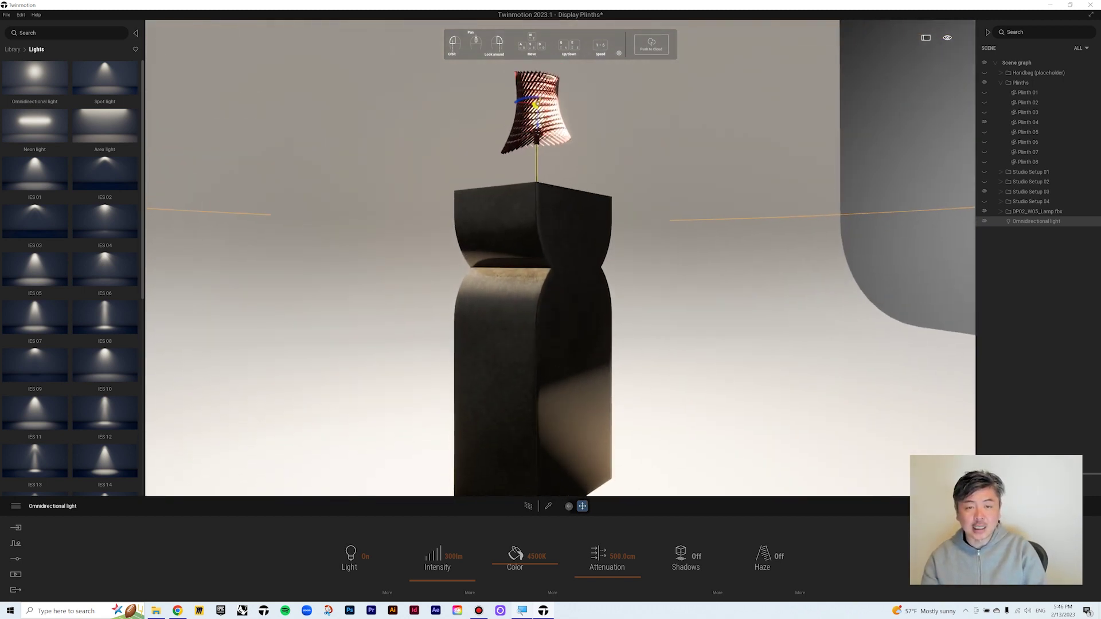
middle_click_drag(536, 172, 536, 275)
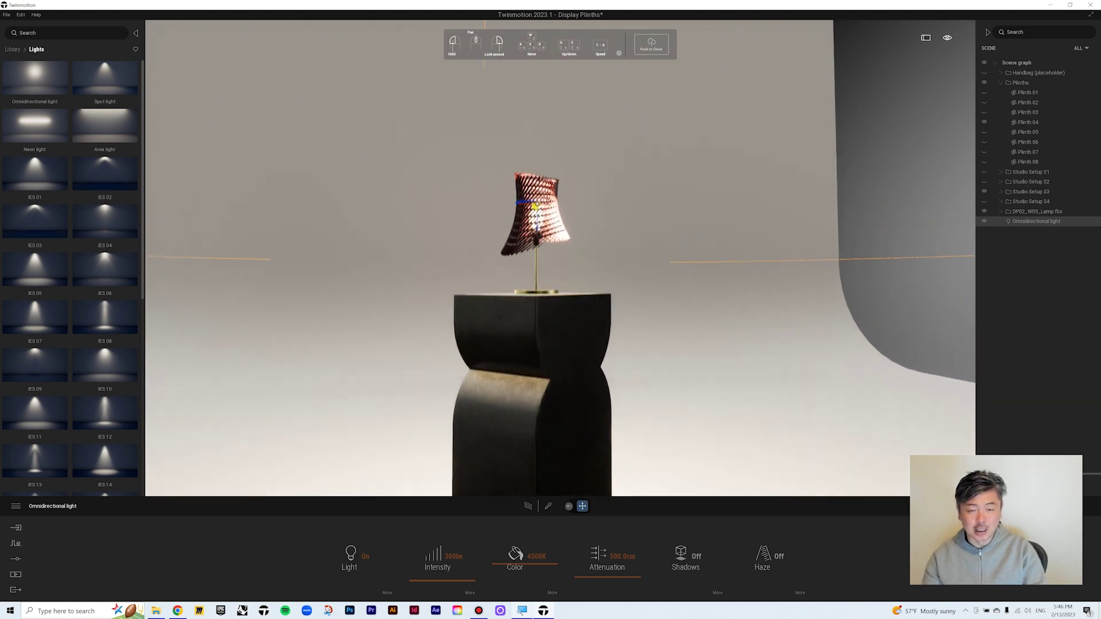
right_click_drag(536, 258, 527, 273)
scroll(539, 258, "up", 3)
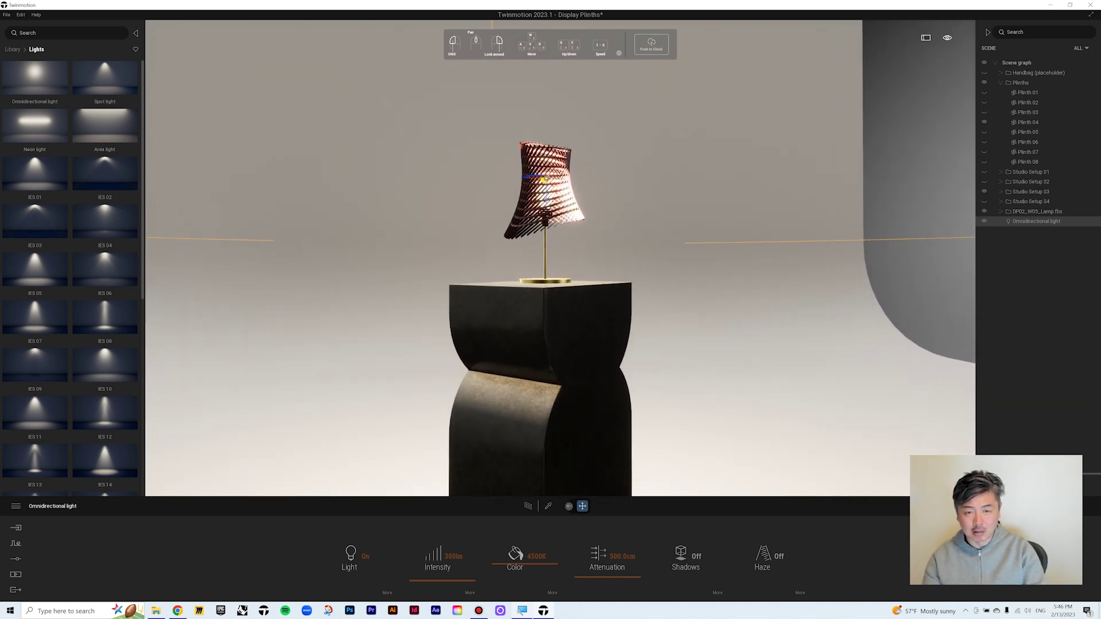
left_click_drag(542, 181, 555, 179)
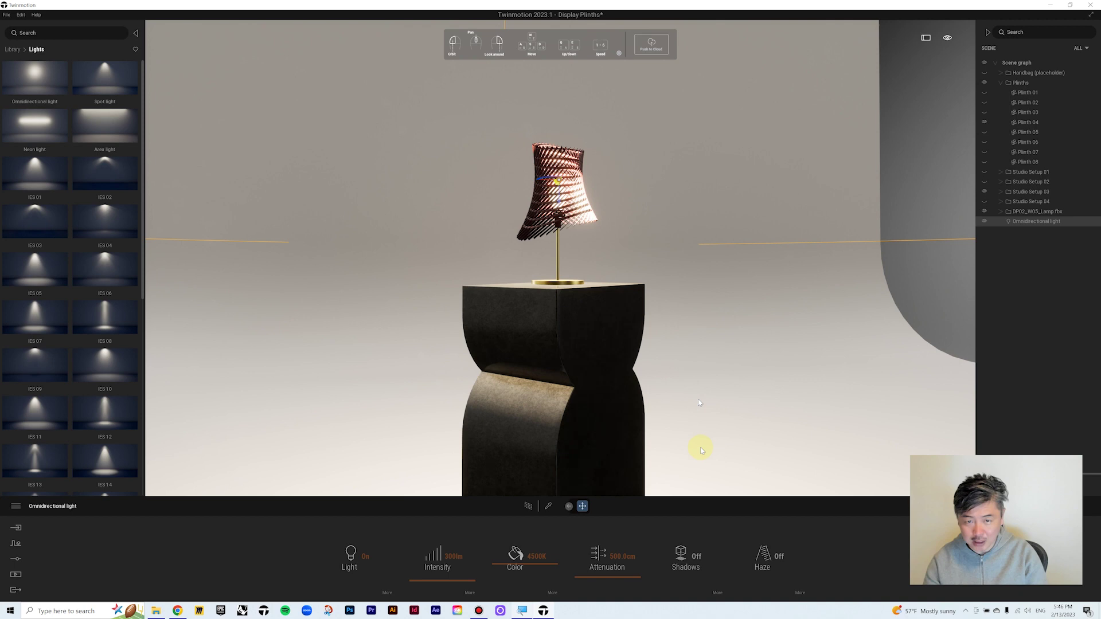
left_click(692, 559)
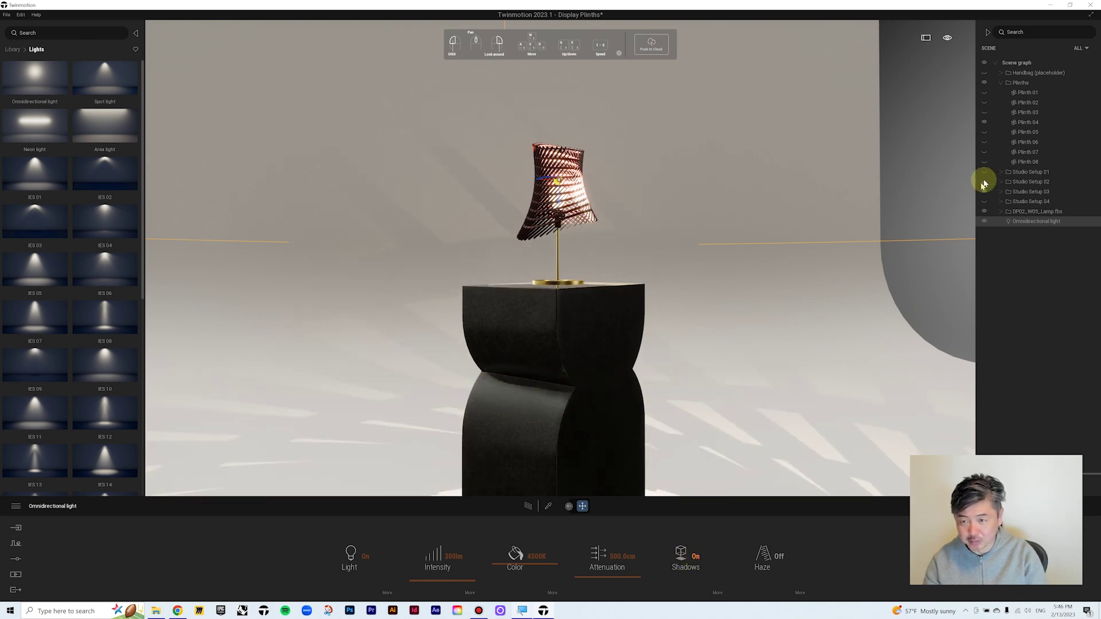
left_click(693, 556)
left_click(694, 556)
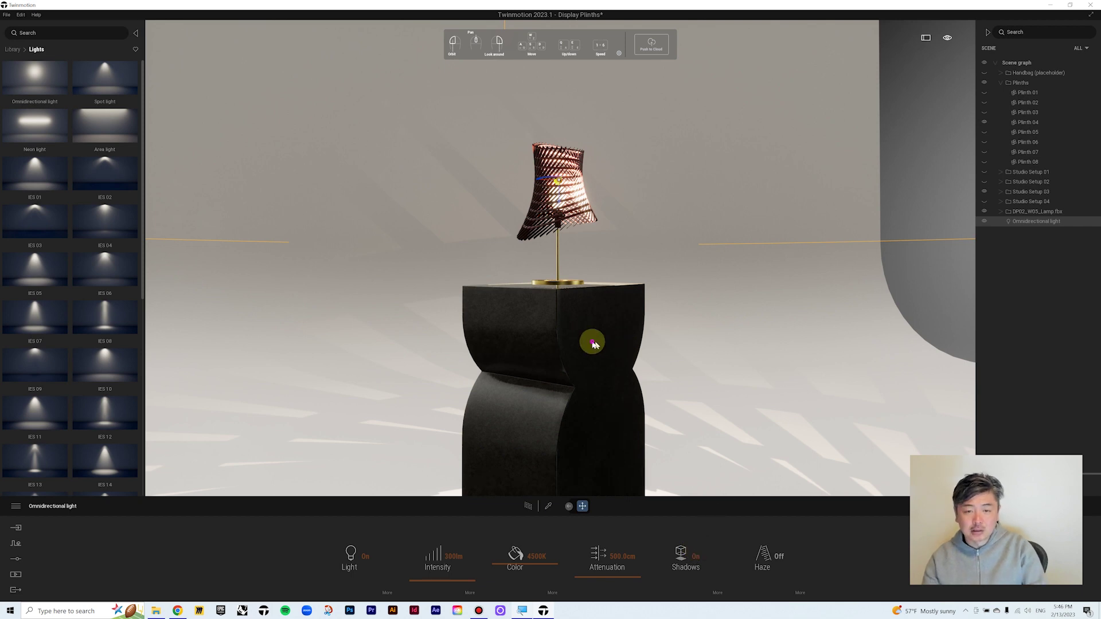
Step: Reduce the depth of the L Curve backdrop in Studio Setup 03 to about 660 cm, bringing the wall closer to the lamp
right_click_drag(592, 342, 522, 332)
key("d")
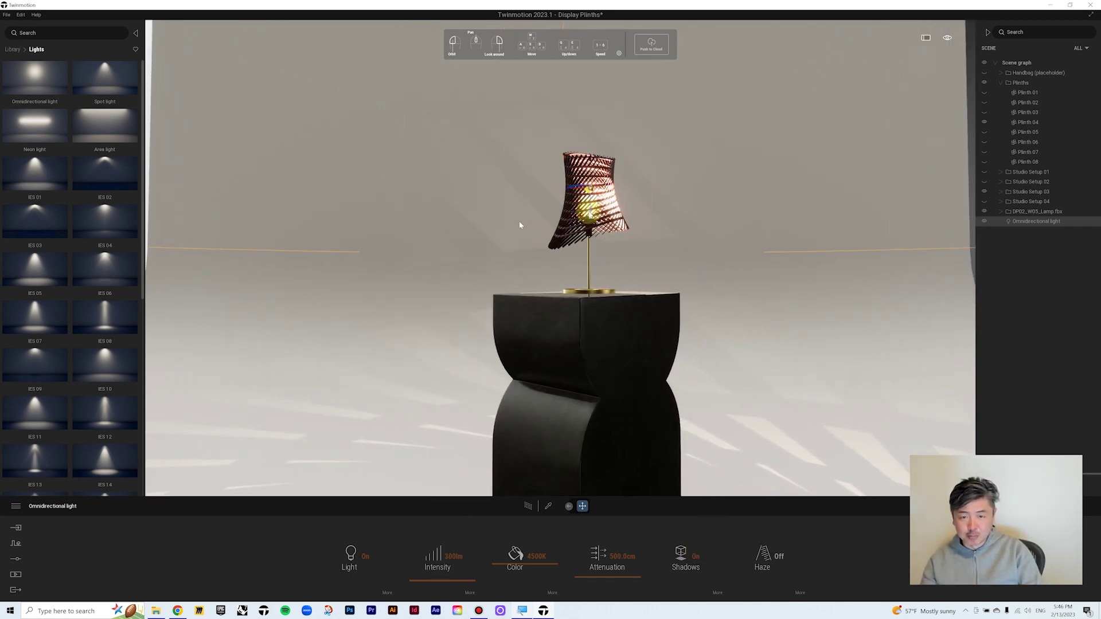
left_click_drag(658, 280, 671, 281)
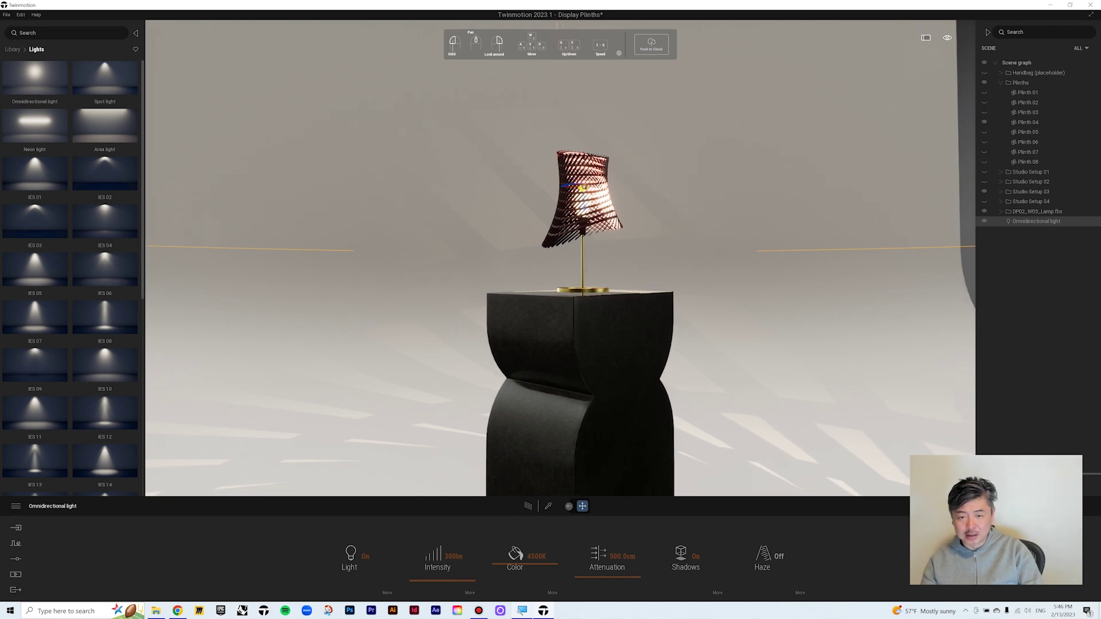
mouse_move(671, 281)
right_mouse_down()
mouse_move(658, 281)
mouse_move(665, 289)
right_mouse_up()
left_click_drag(652, 276, 656, 263)
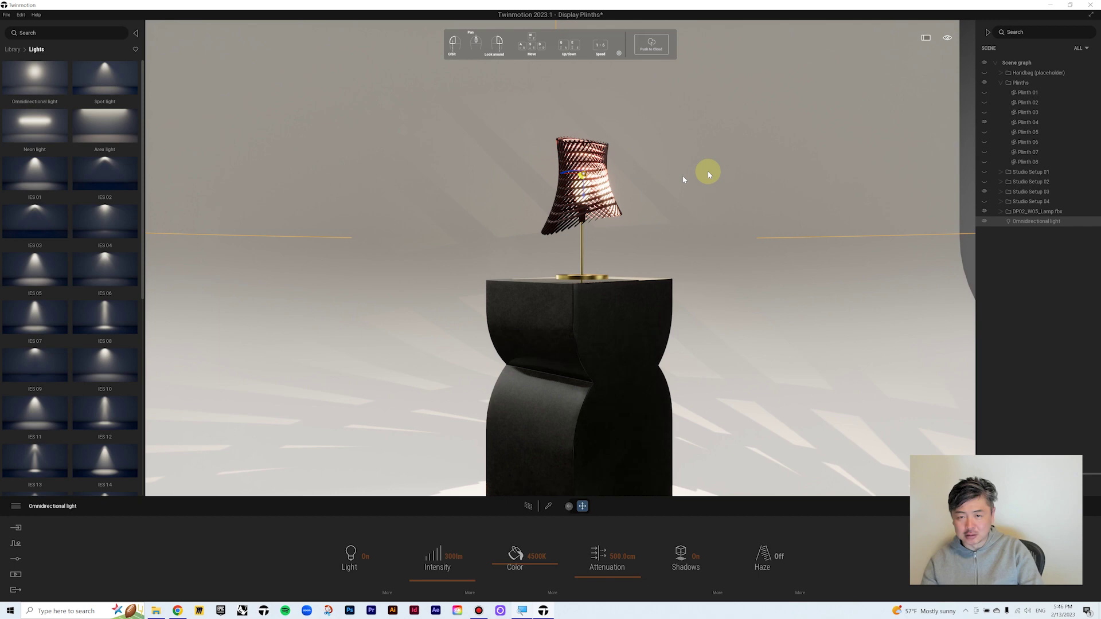
left_click(1000, 192)
left_click(1026, 201)
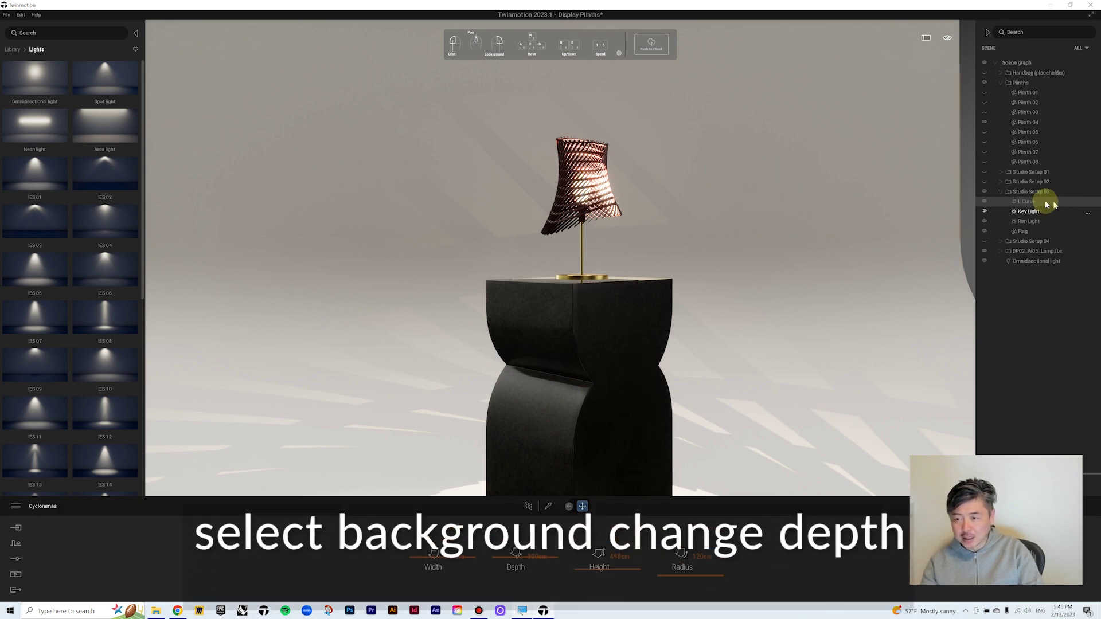
left_click(1020, 192)
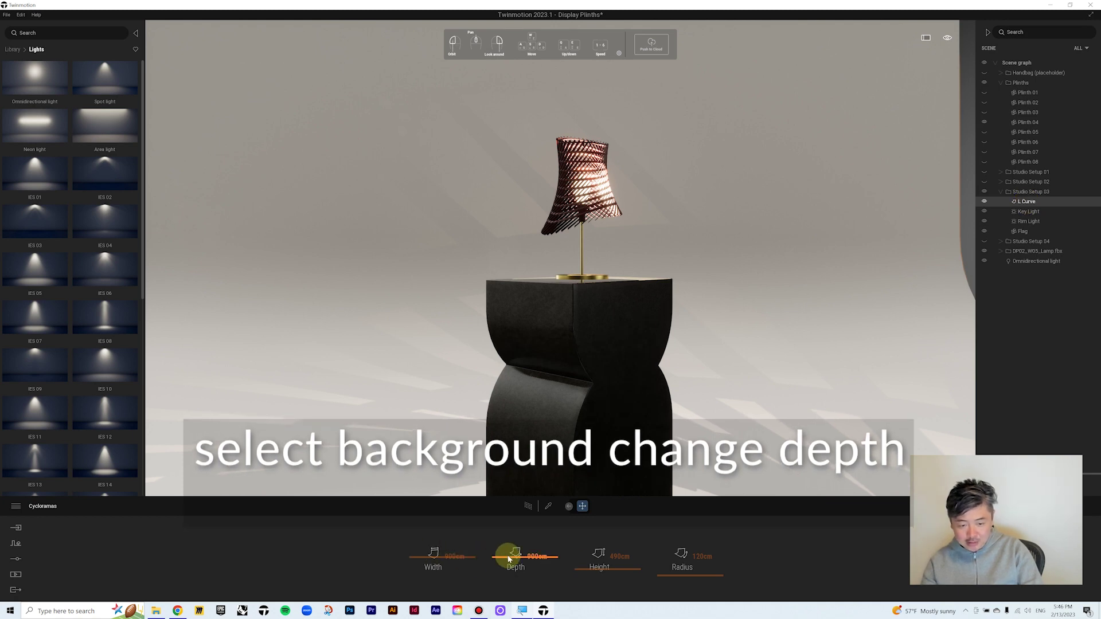
left_click_drag(508, 555, 511, 593)
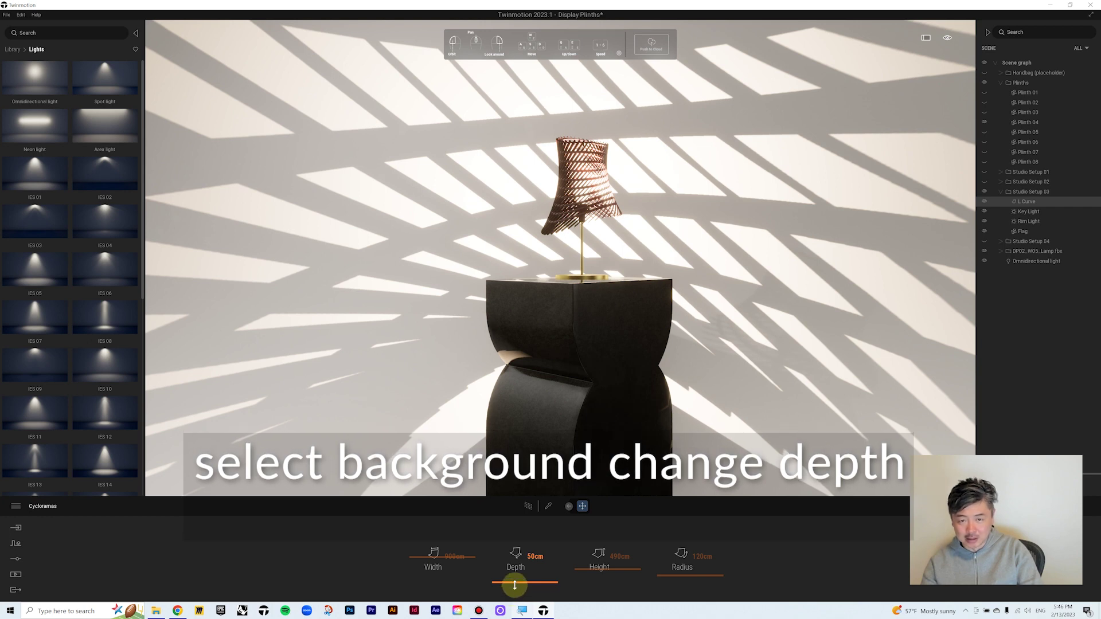
left_click_drag(514, 585, 518, 570)
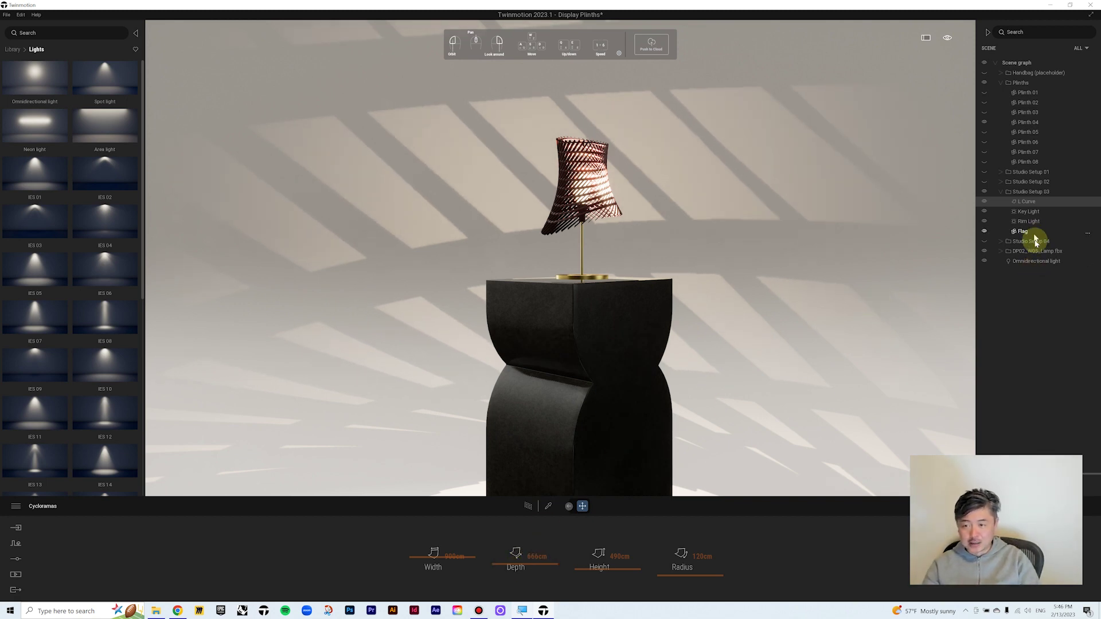
Step: Set the Omnidirectional light's intensity to 80 lm
left_click(1040, 262)
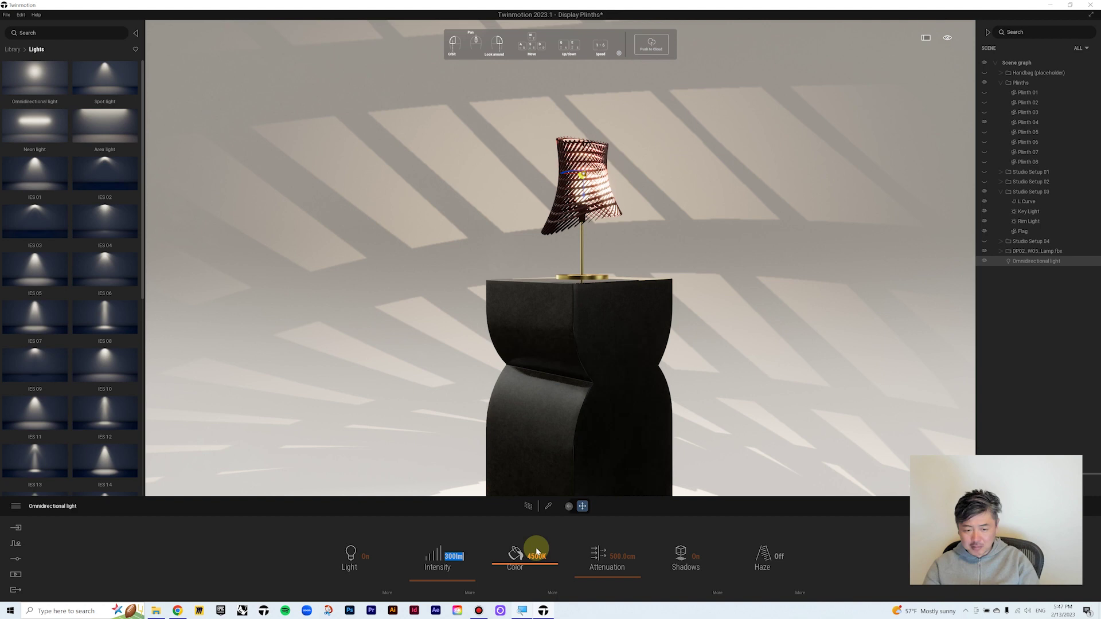
key("Return")
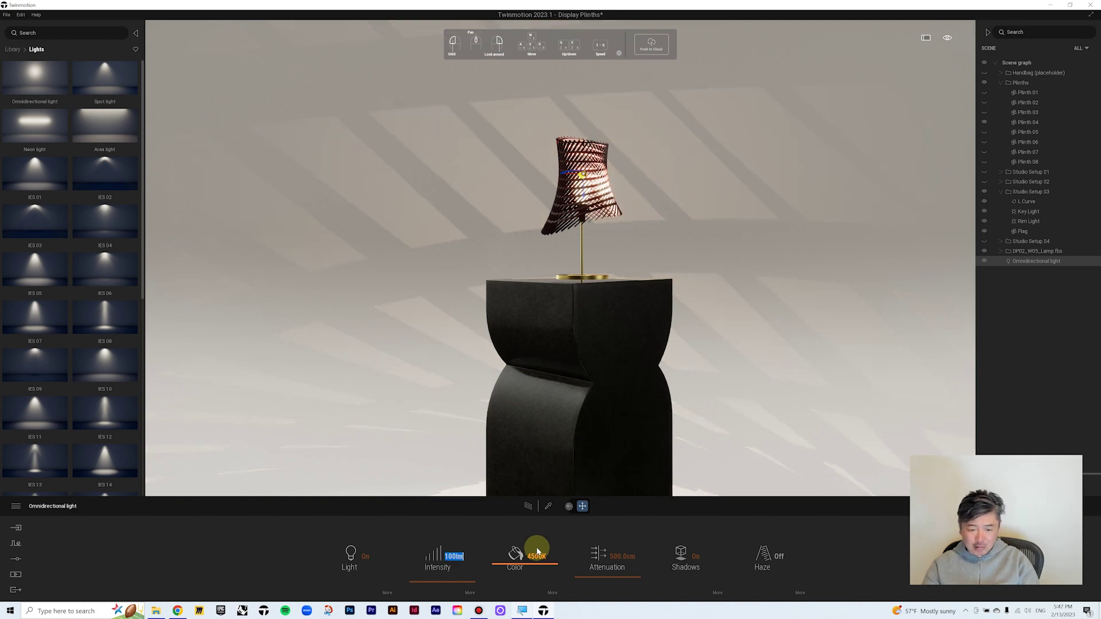
type("80")
key("Return")
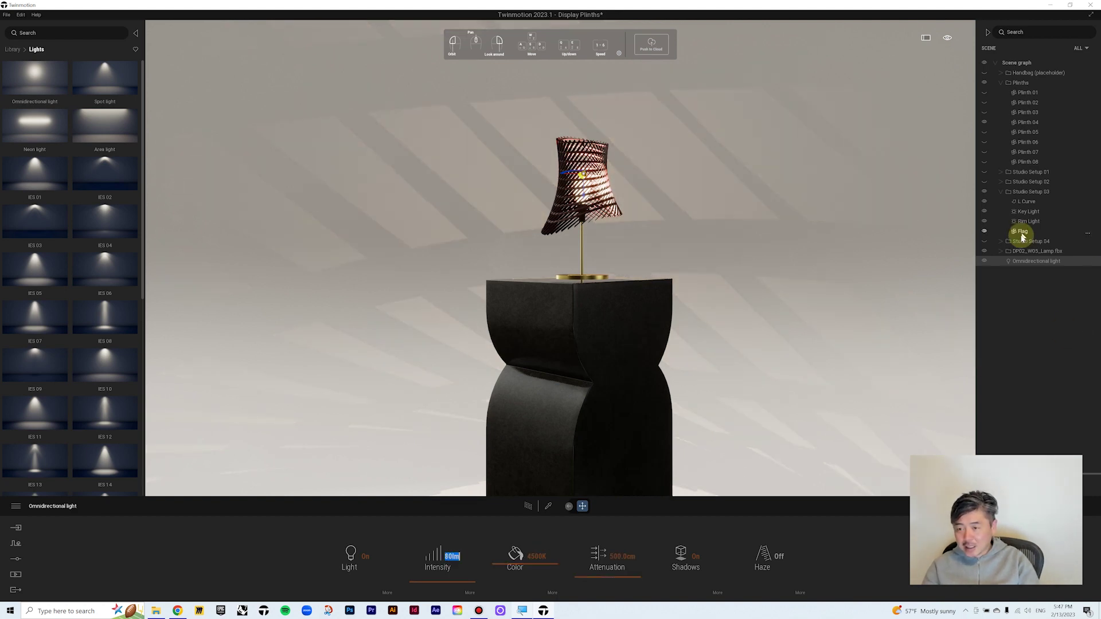
Step: Lower the glow of the Neon 02 material on the lamp's LED part
left_click(1007, 252)
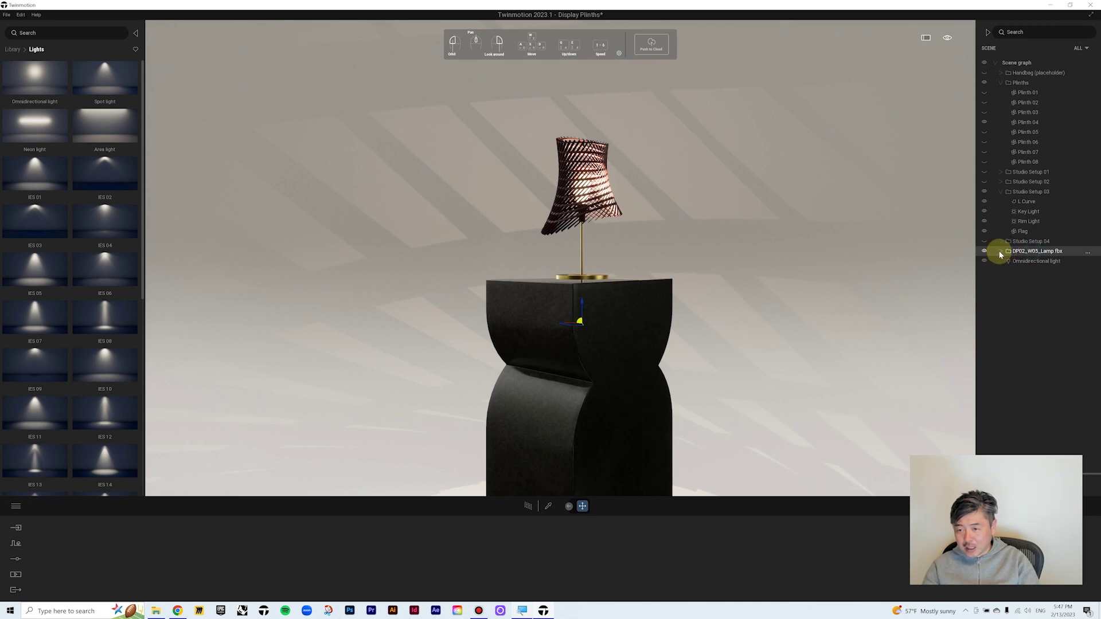
left_click(1000, 254)
left_click(1024, 281)
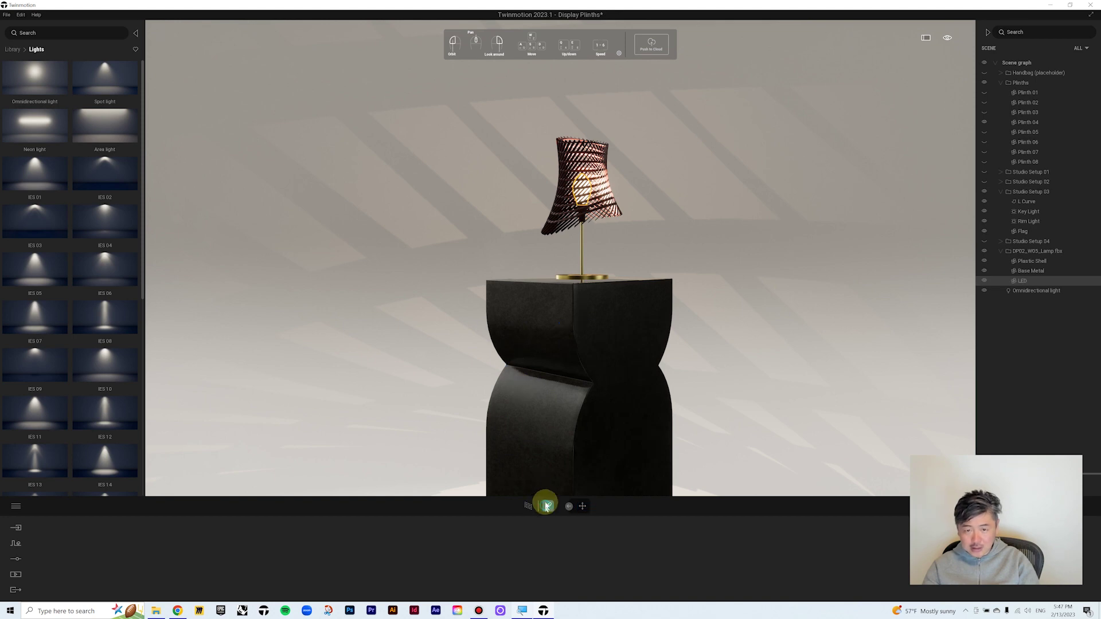
left_click(582, 189)
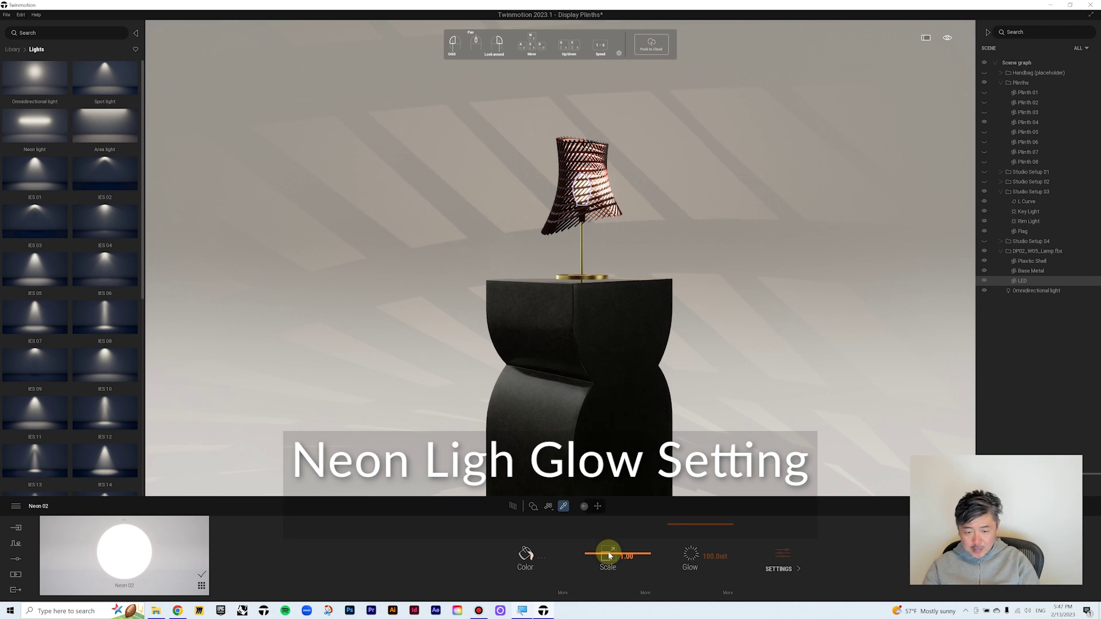
left_click(717, 556)
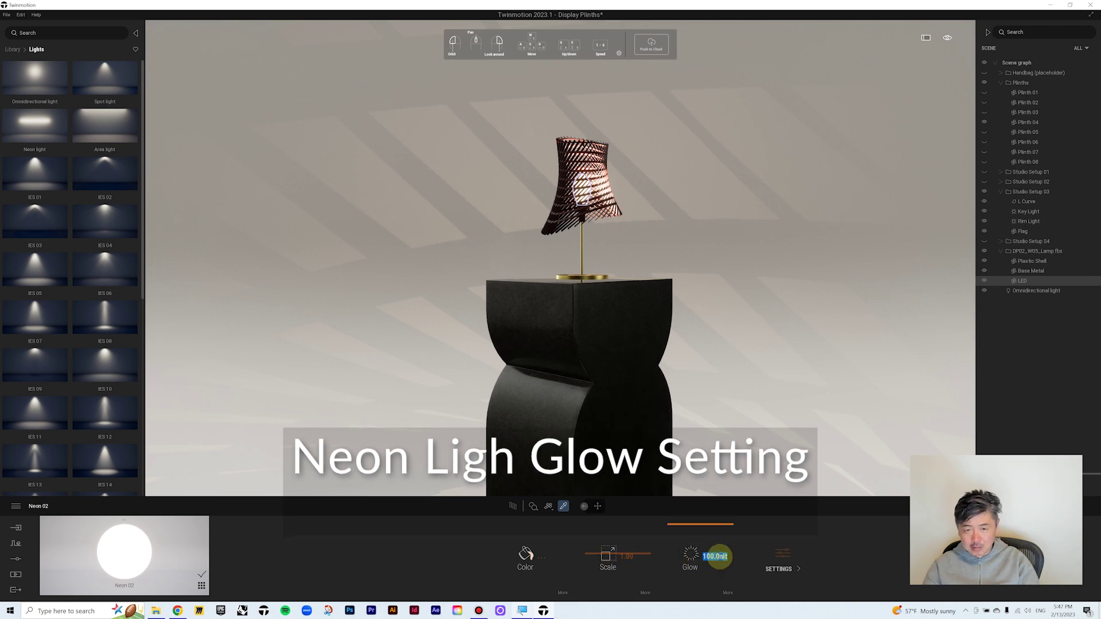
type("50")
key("Return")
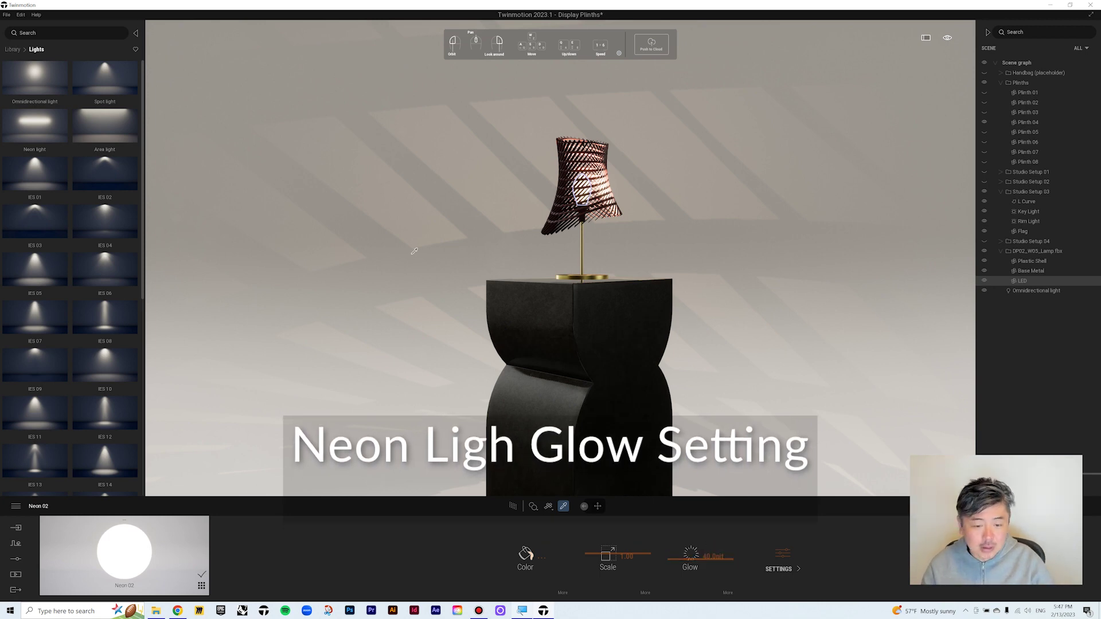
left_click(583, 507)
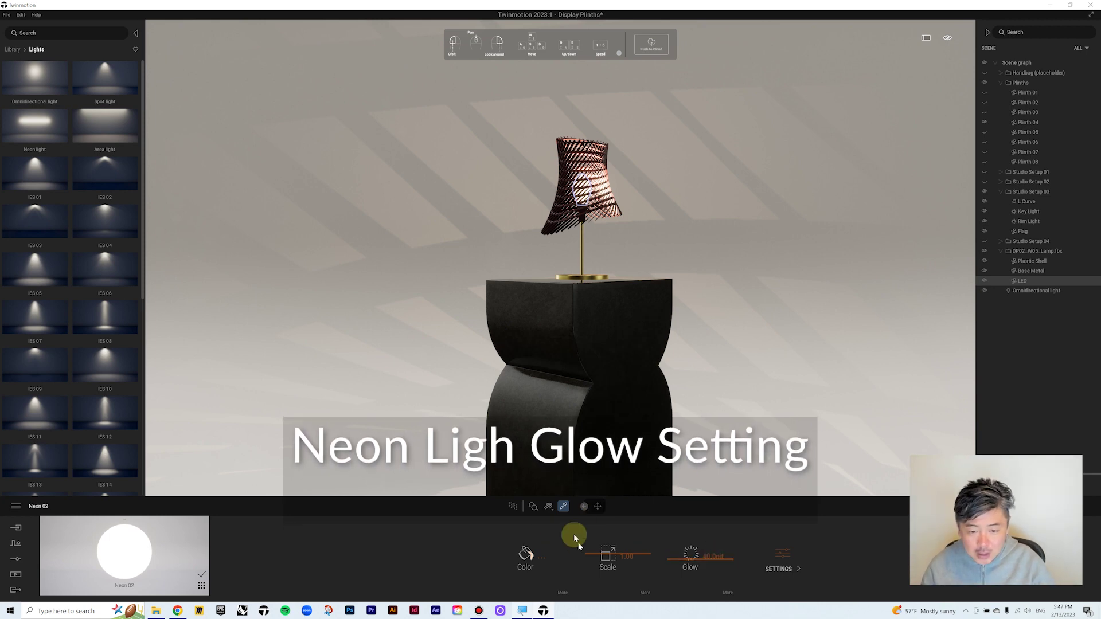
left_click(718, 391)
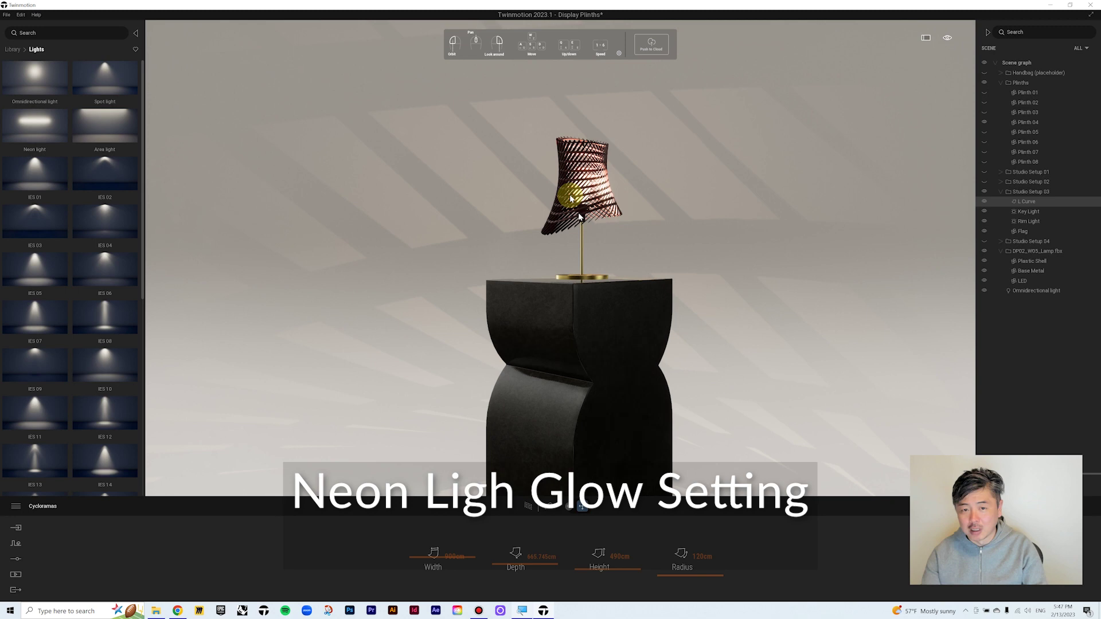
Step: Create a new media image from the current view of the lamp on the plinth
left_click(15, 574)
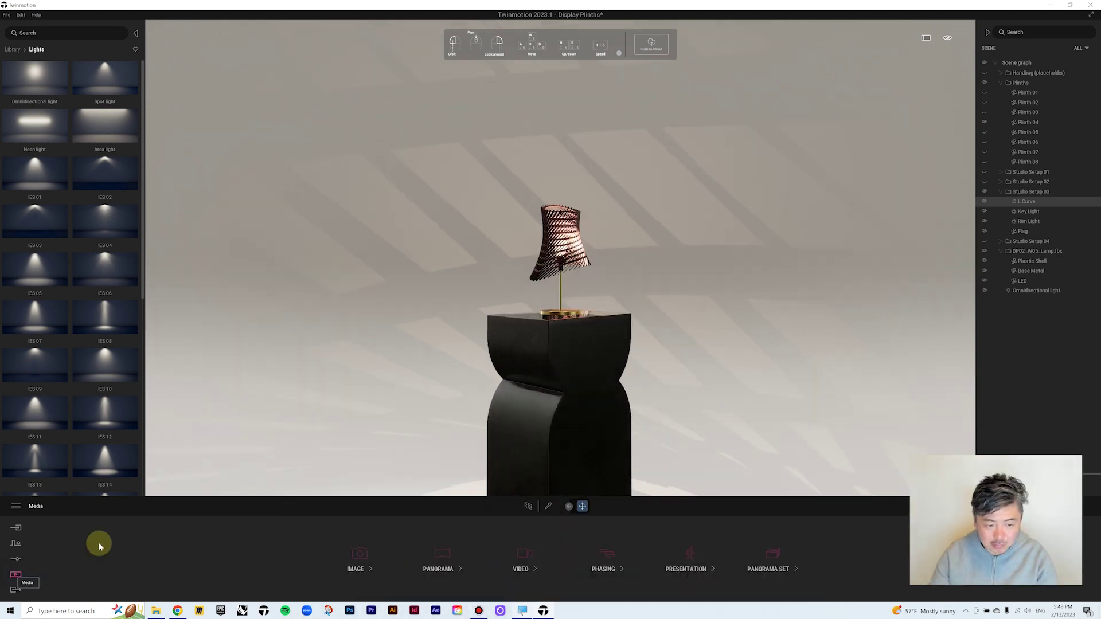
left_click(356, 569)
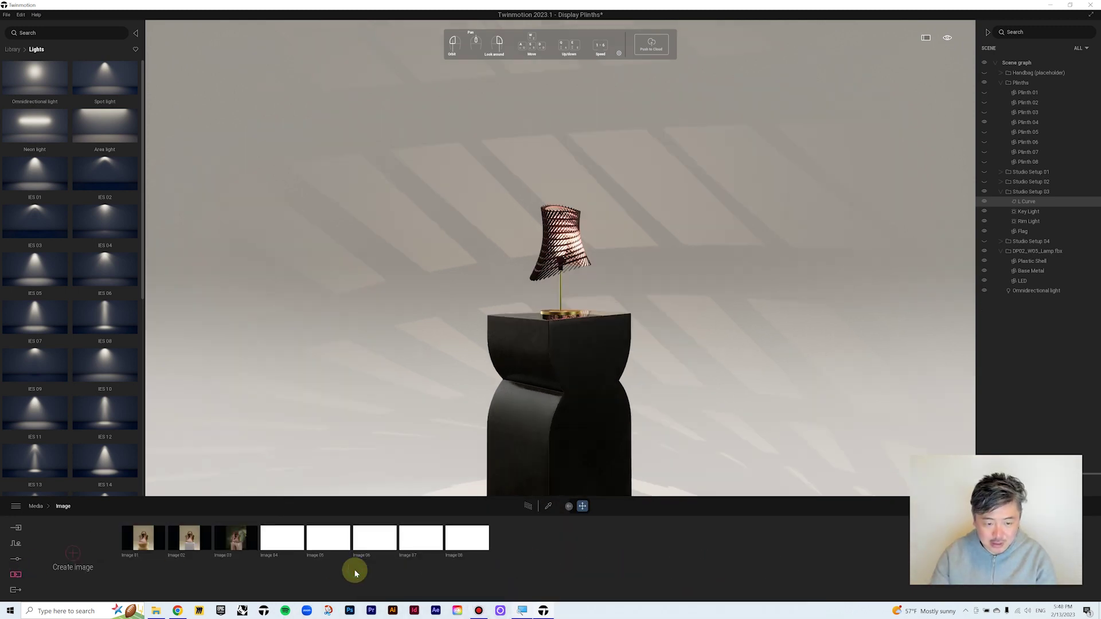
left_click(71, 552)
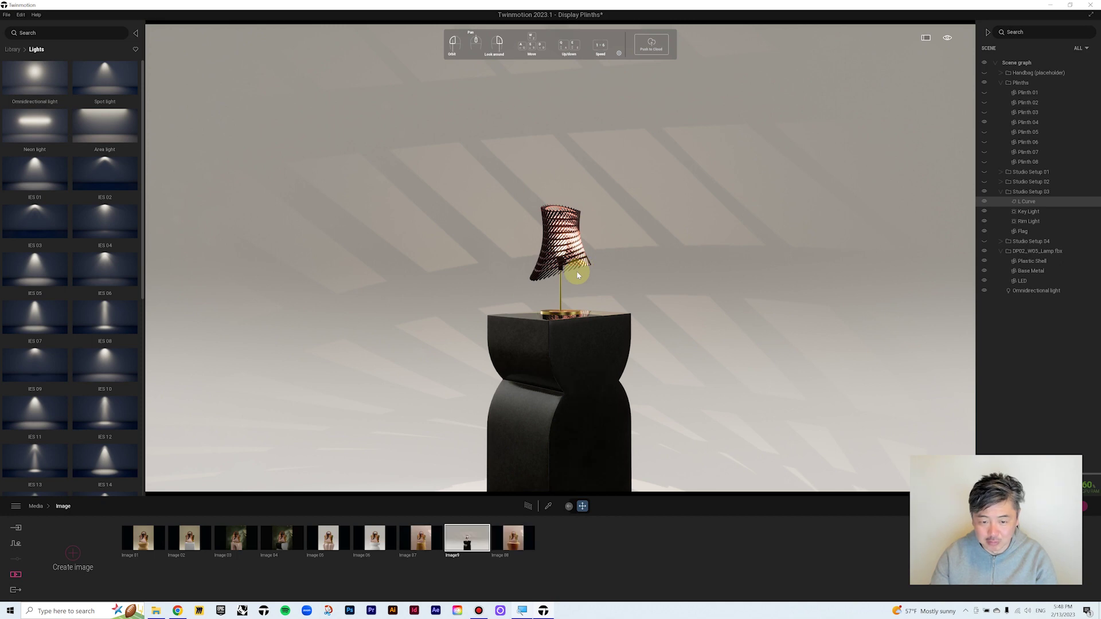
Step: Frame the lamp and plinth top more closely from slightly above and update the new image with this view
scroll(578, 275, "up", 2)
scroll(578, 275, "up", 5)
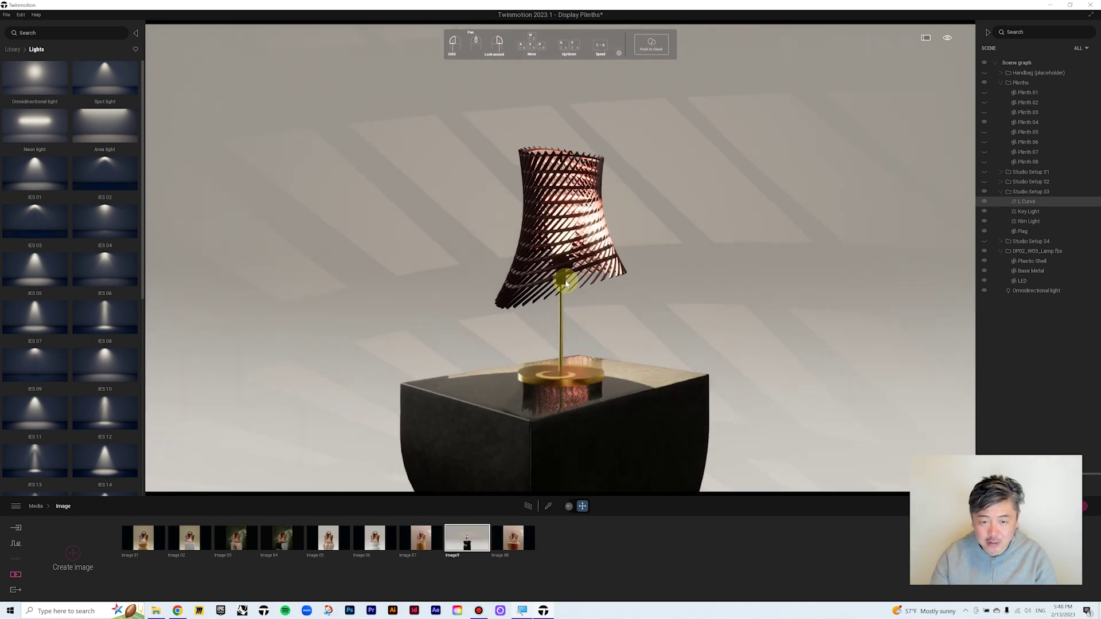
key("q")
key("e")
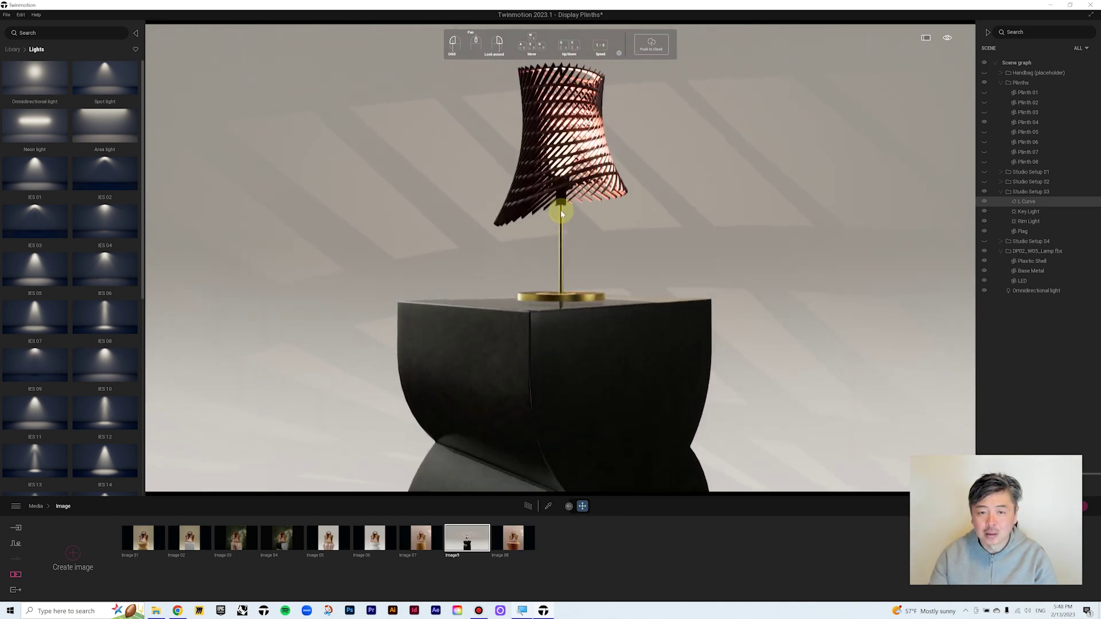
left_click_drag(559, 210, 562, 254)
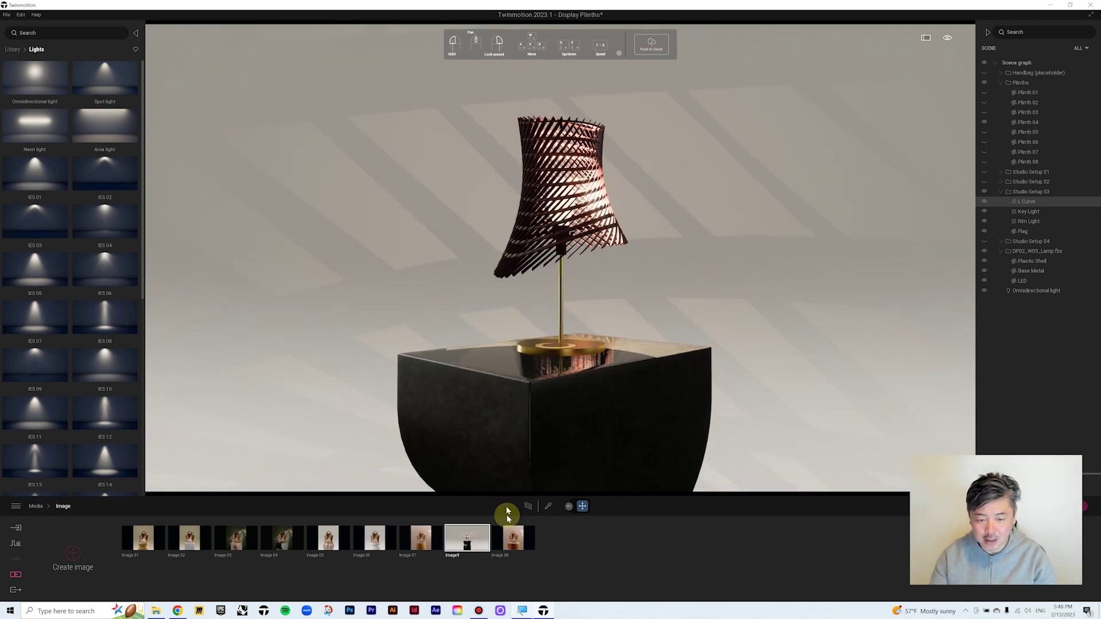
mouse_move(469, 524)
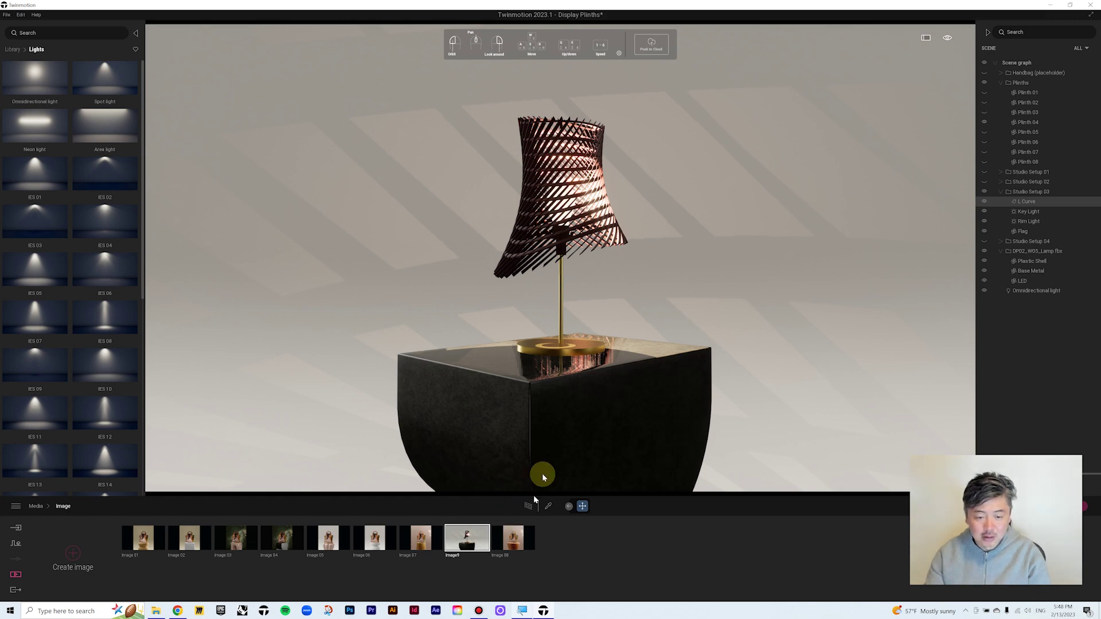
Step: Switch to the saved Image 04 scene and hide the Handbag (placeholder) group
mouse_move(193, 544)
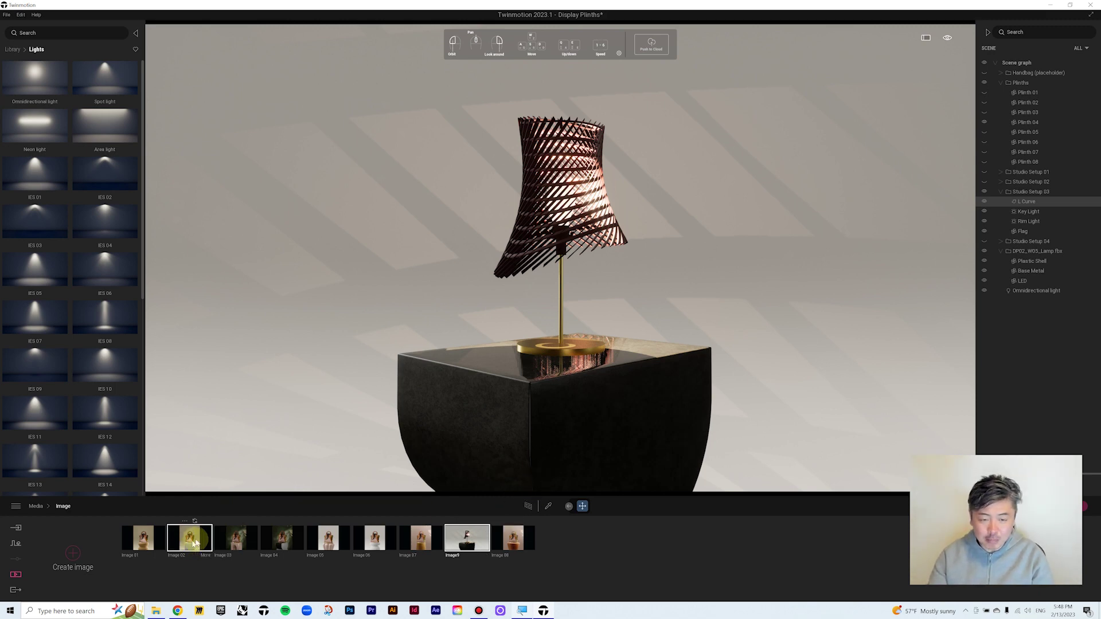
left_click(245, 536)
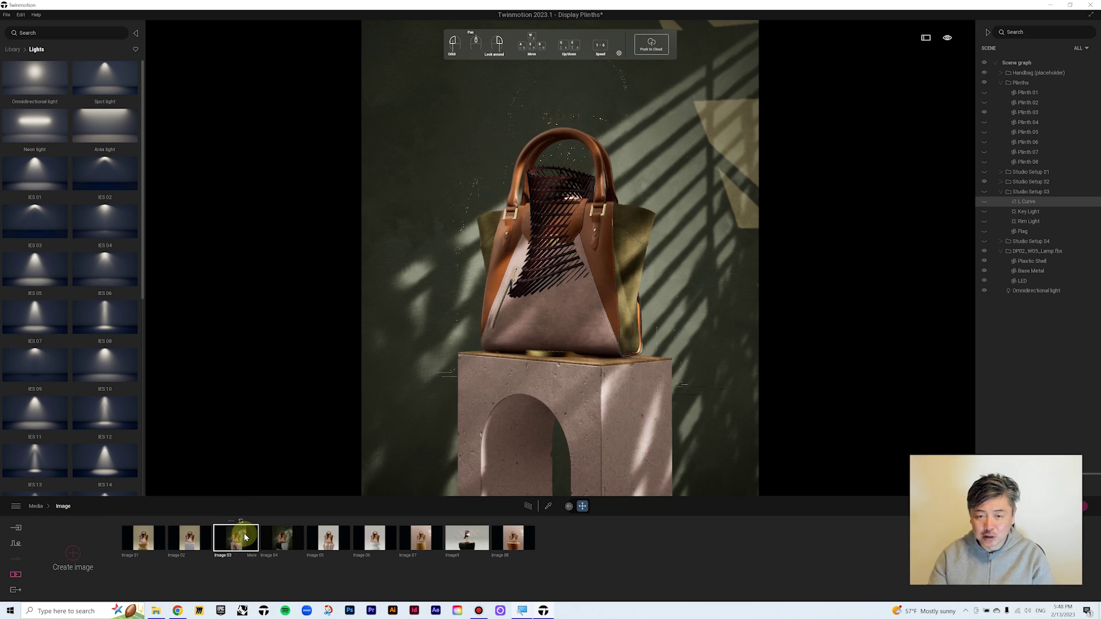
left_click(284, 537)
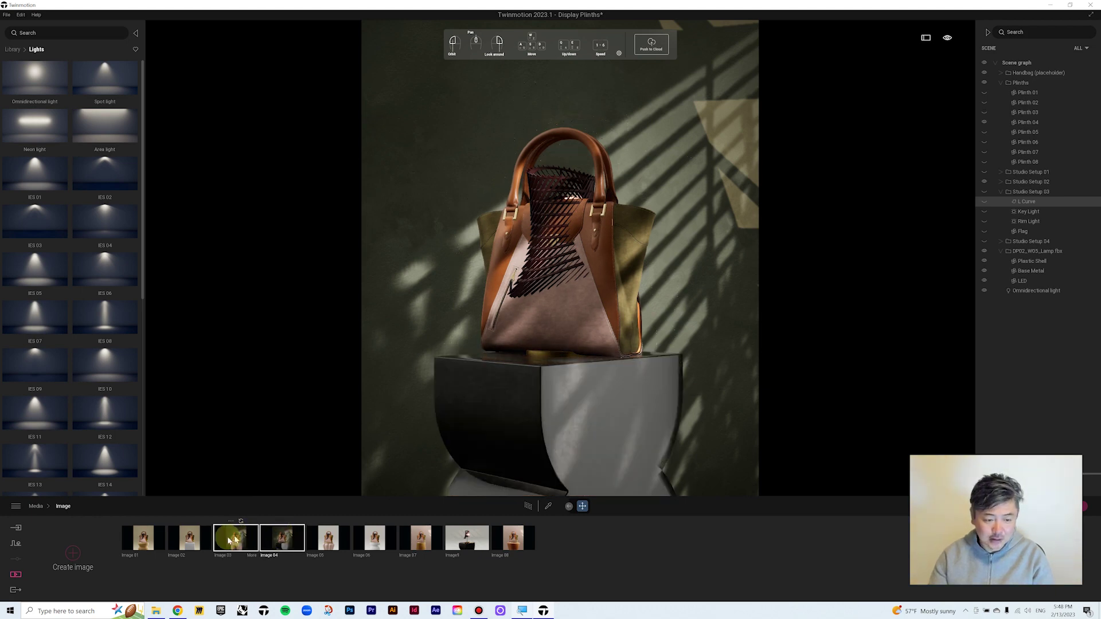
left_click(985, 73)
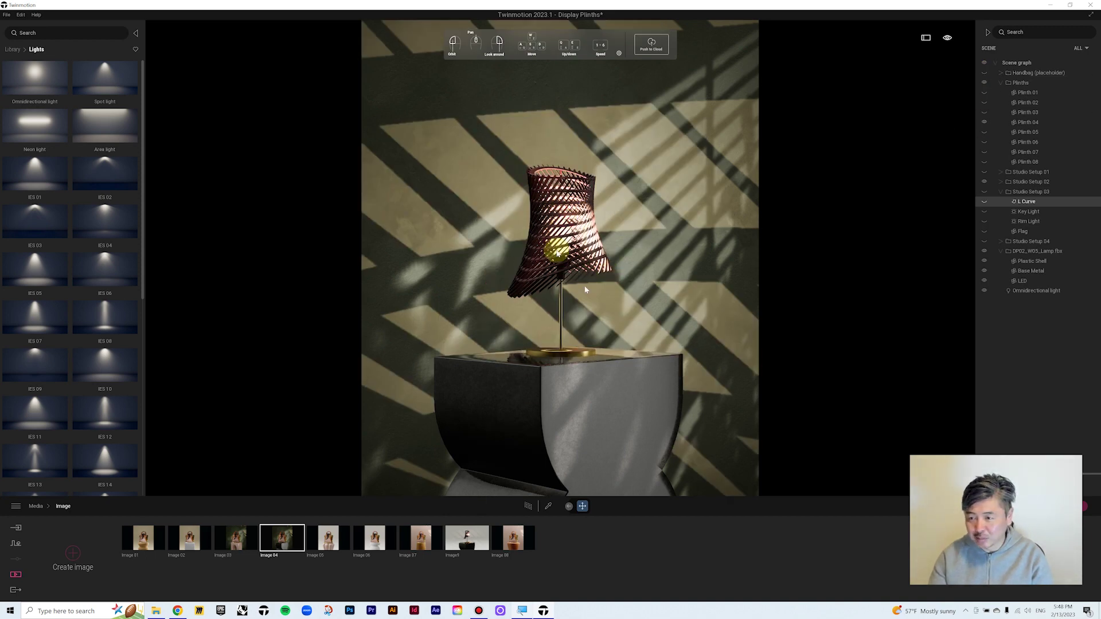
Step: Hide the Omnidirectional light in the dark green wall scene and update the saved Image 04 with this state
left_click(986, 293)
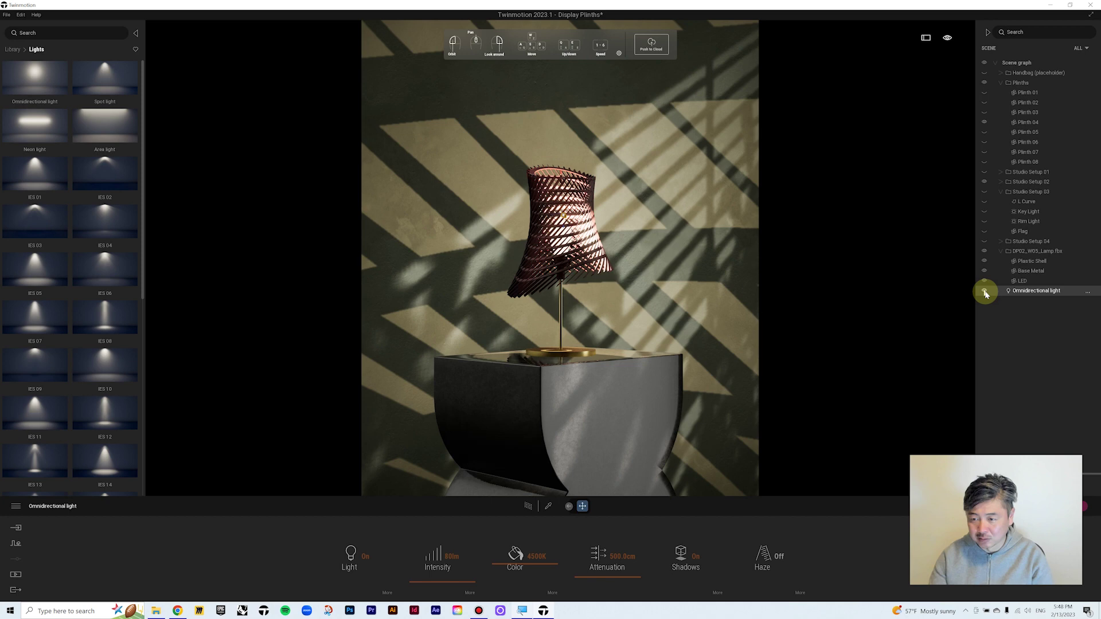
left_click(985, 292)
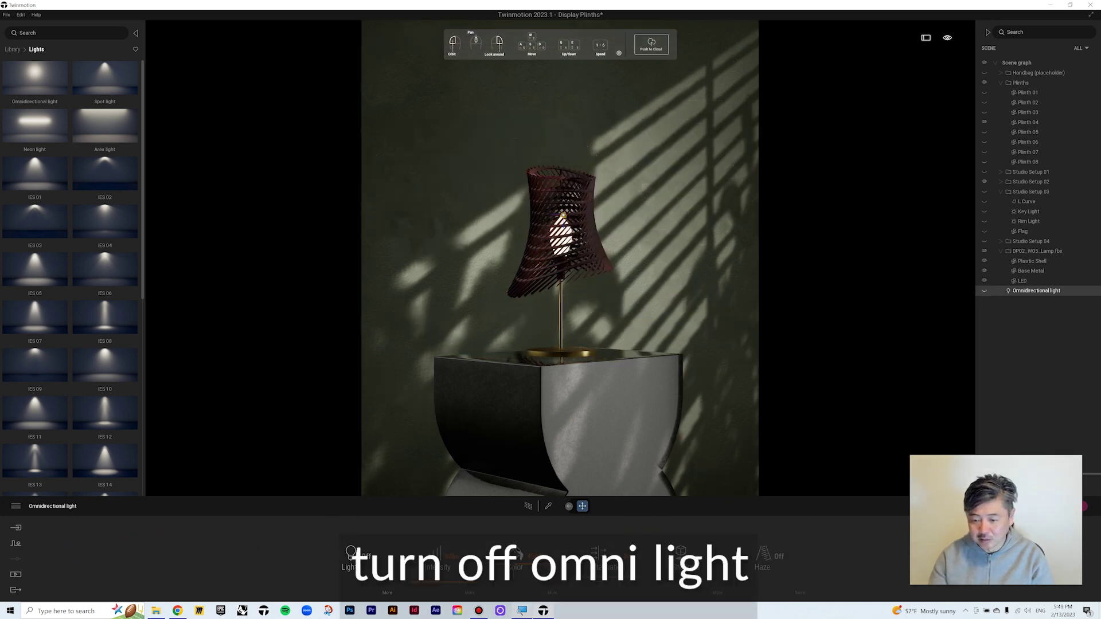
left_click(15, 574)
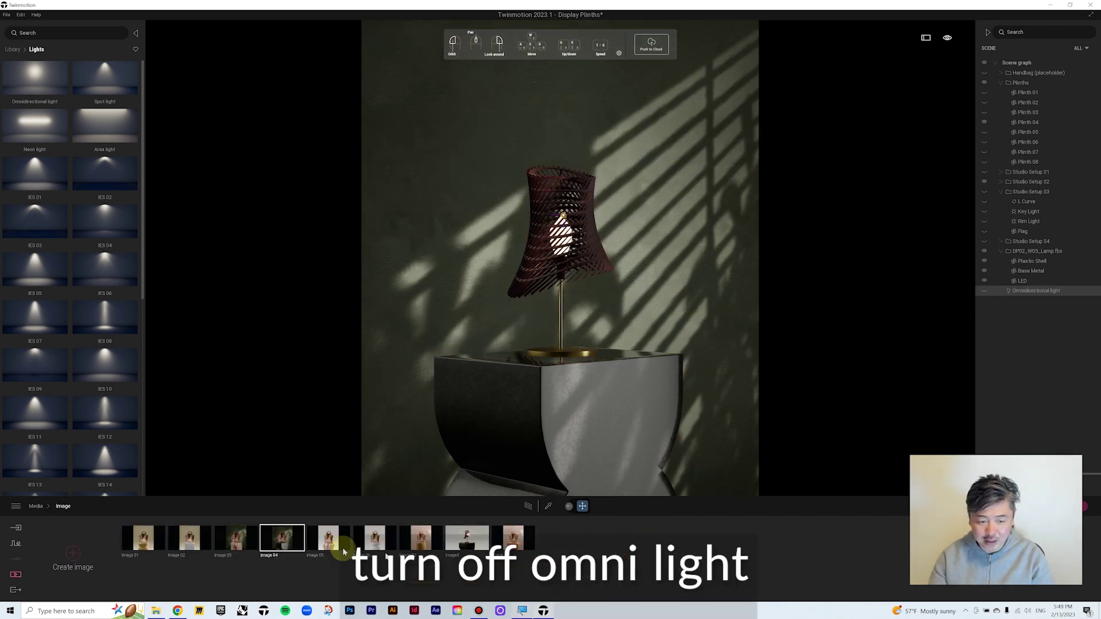
left_click(287, 521)
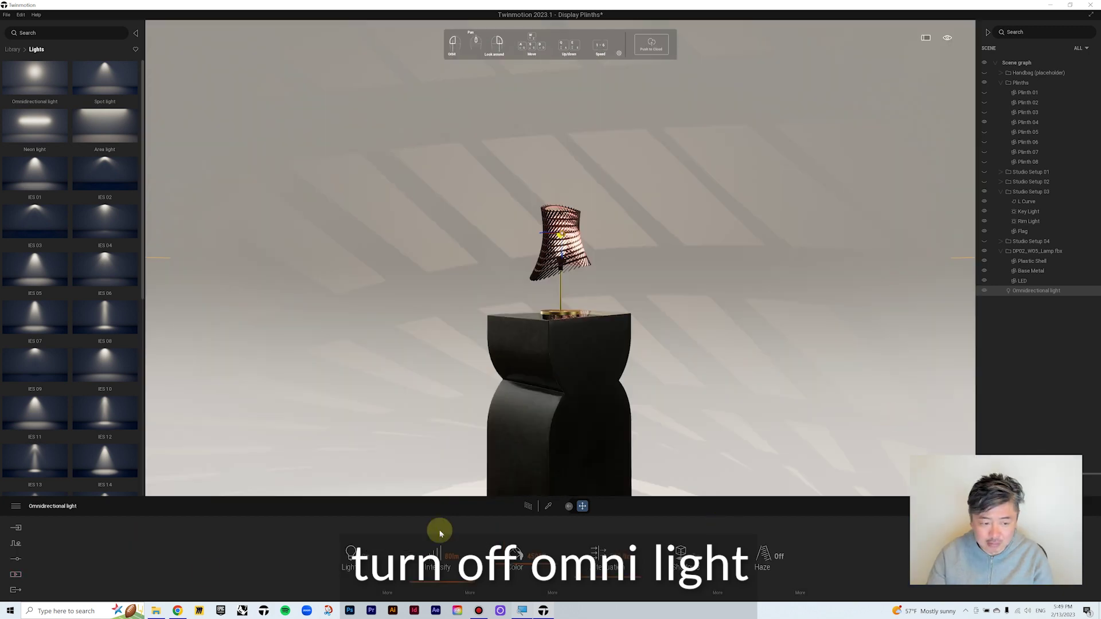
Step: Return to the saved Image 04 scene and recolor the backdrop's Smooth Concrete Wall material to a cooler bluish grey
left_click(13, 574)
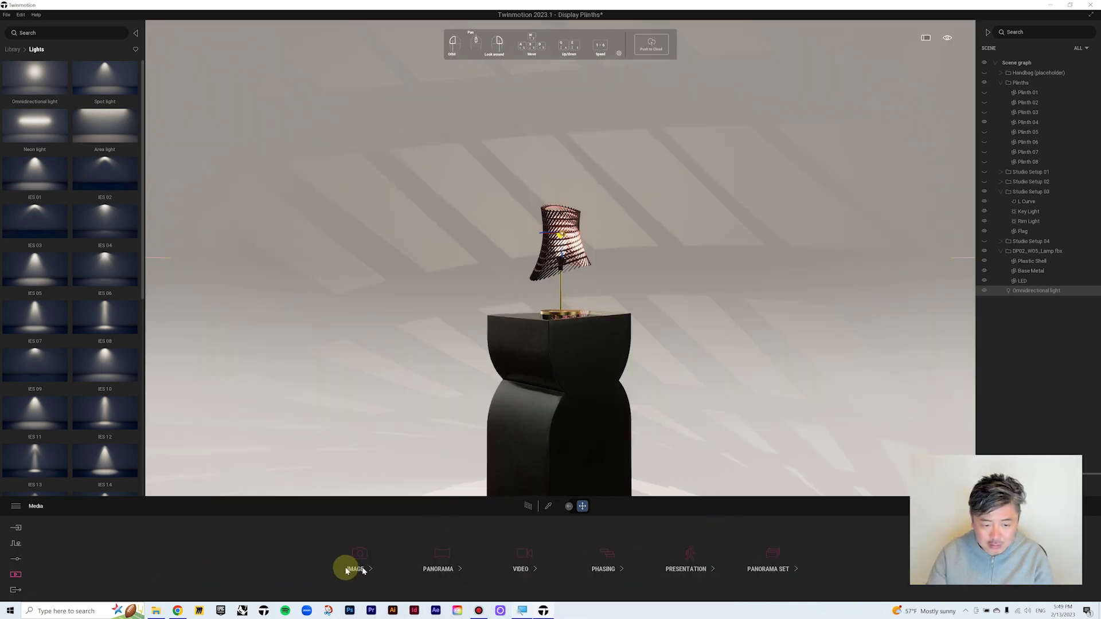
left_click(362, 570)
left_click(280, 539)
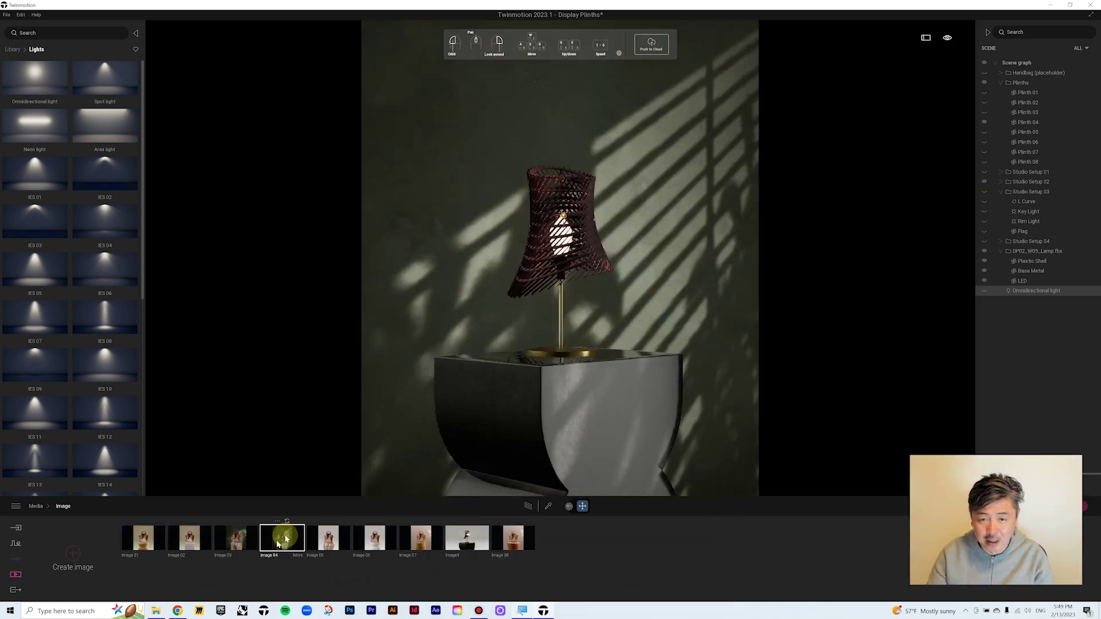
left_click(441, 281)
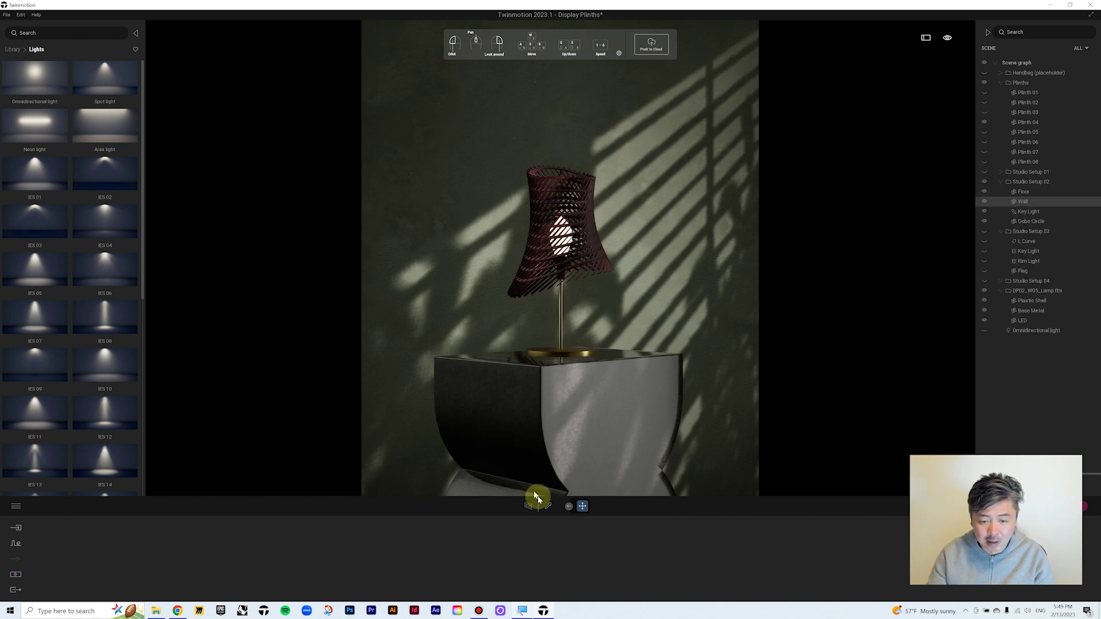
left_click(448, 246)
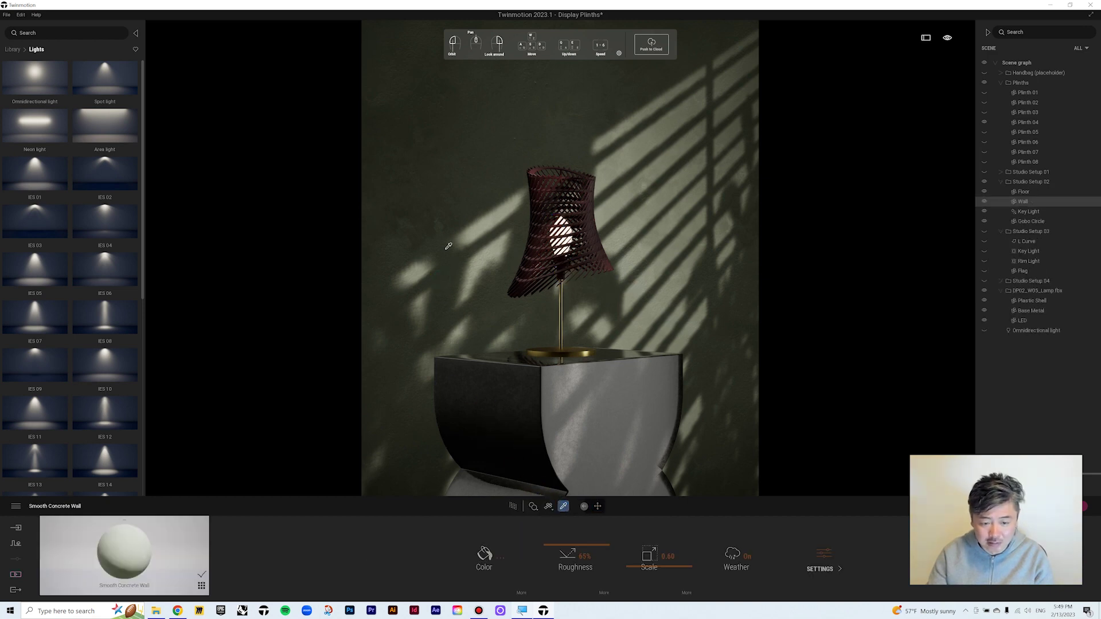
left_click(483, 554)
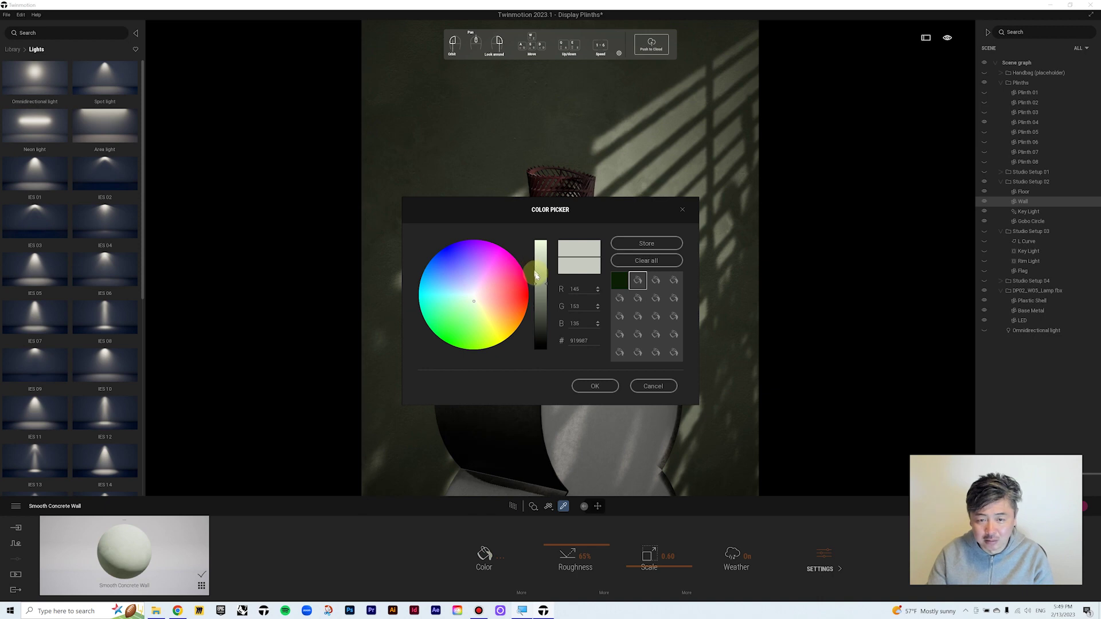
left_click_drag(473, 303, 472, 295)
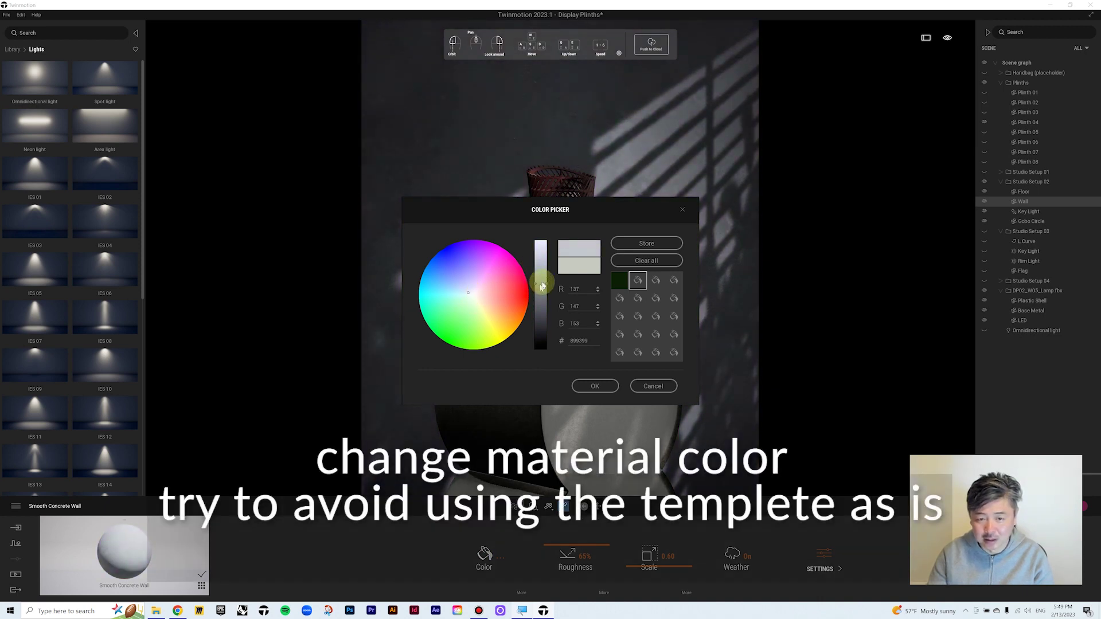
left_click_drag(541, 285, 853, 164)
Step: Close the reference picture Image19.png and open the Lakehouse retreat demo scene
left_click(901, 342)
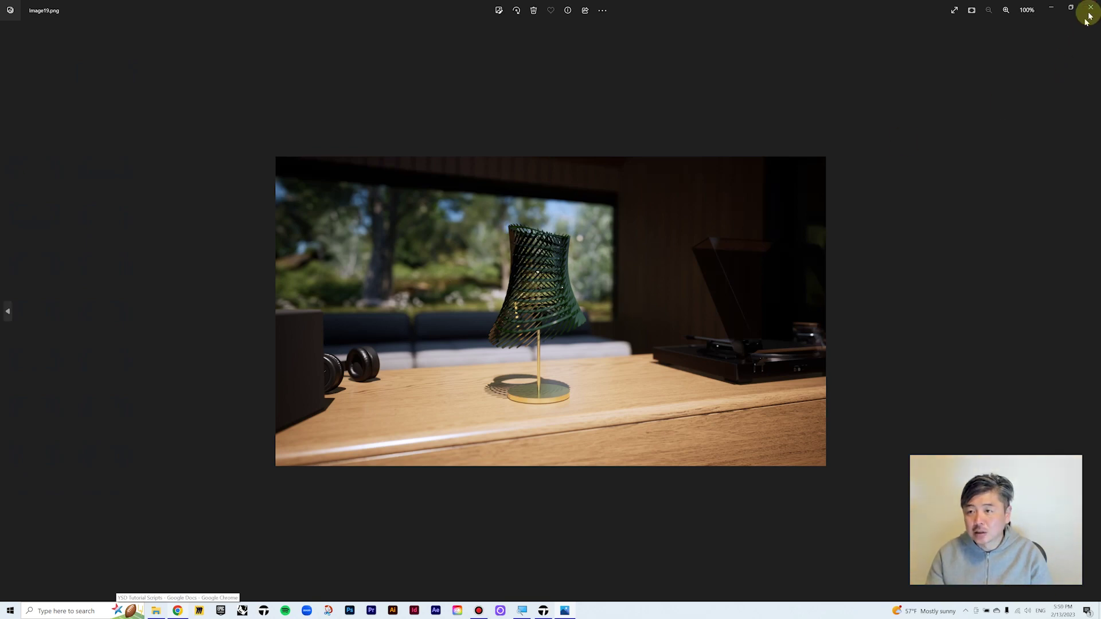
left_click(1090, 8)
left_click(306, 229)
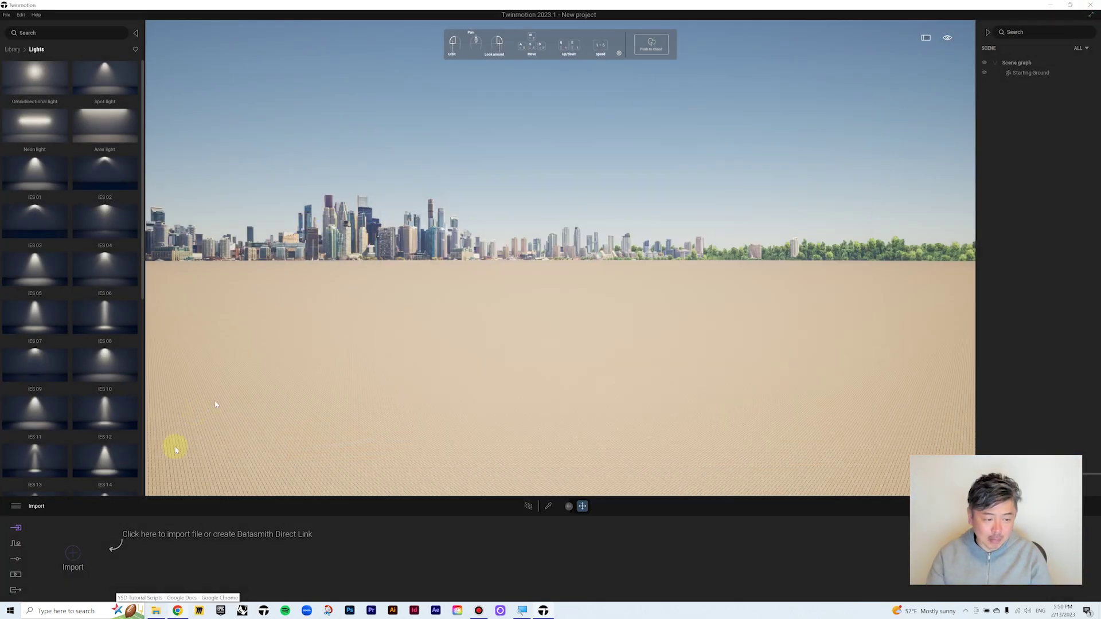
left_click(13, 507)
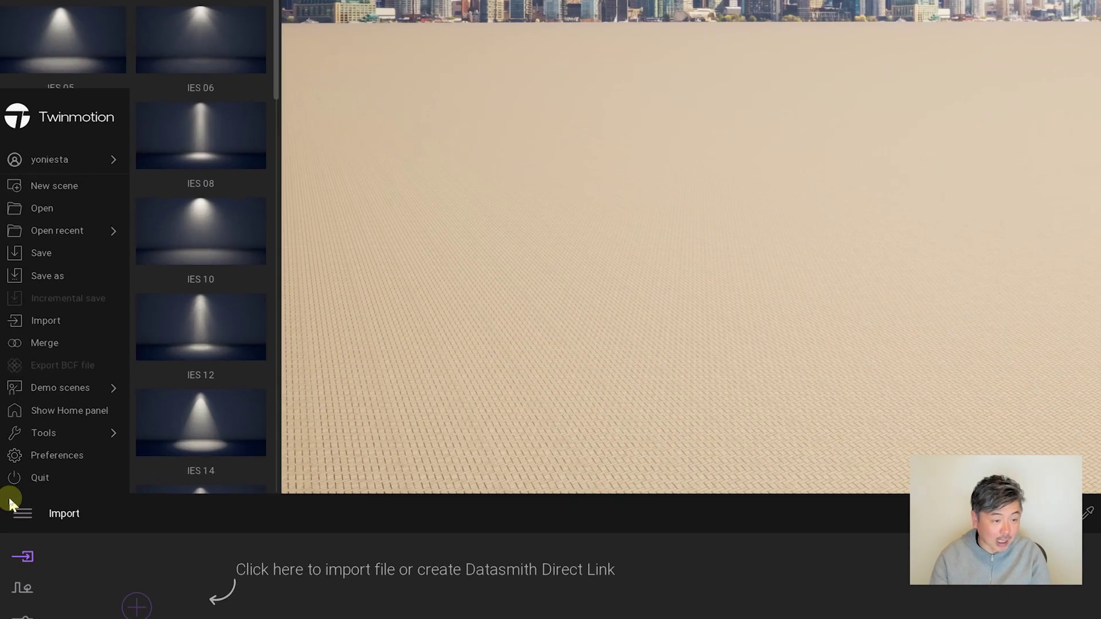
mouse_move(32, 448)
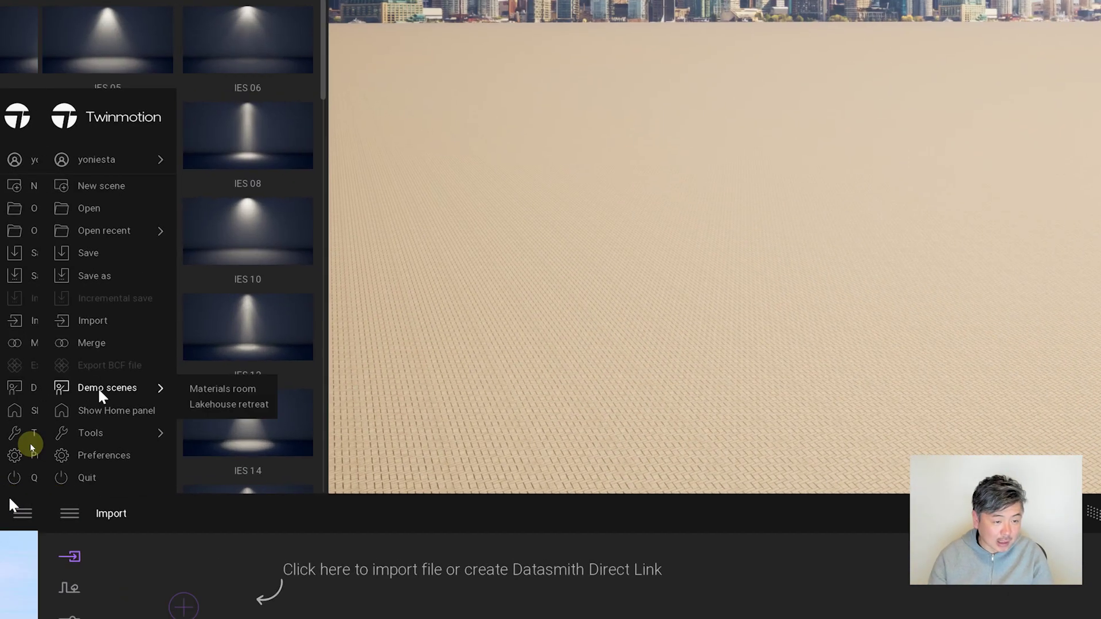
left_click(256, 408)
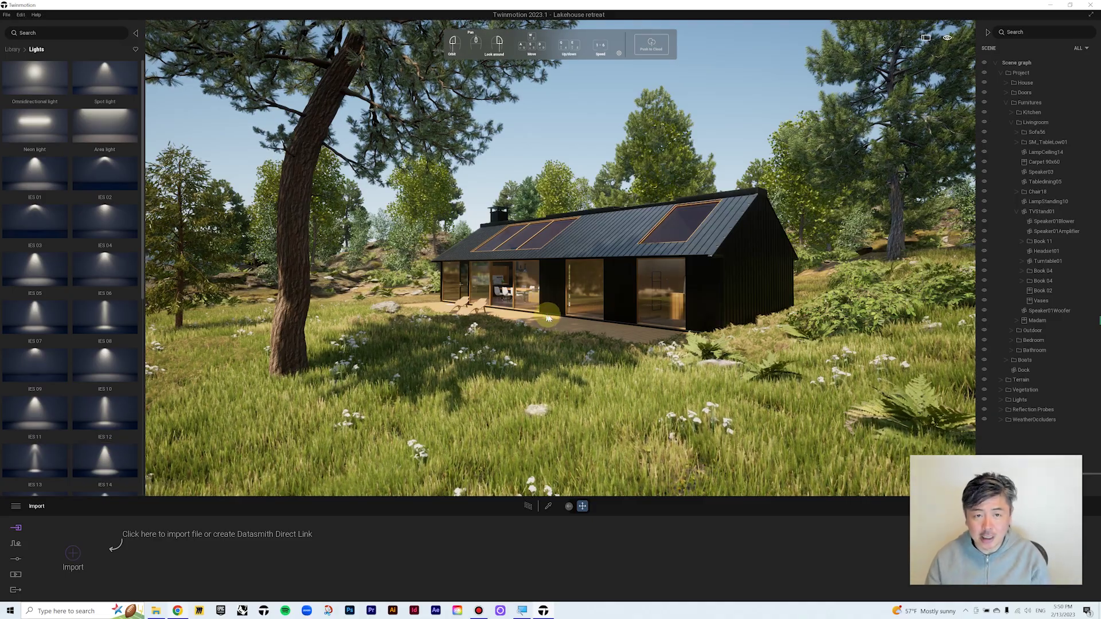
Step: Move the camera from outside into the lakehouse living room and frame the wooden TV stand with the turntable
right_click_drag(548, 318, 36, 330)
key("w")
key("w")
key("w")
key("w")
key("w")
key("w")
key("a")
key("w")
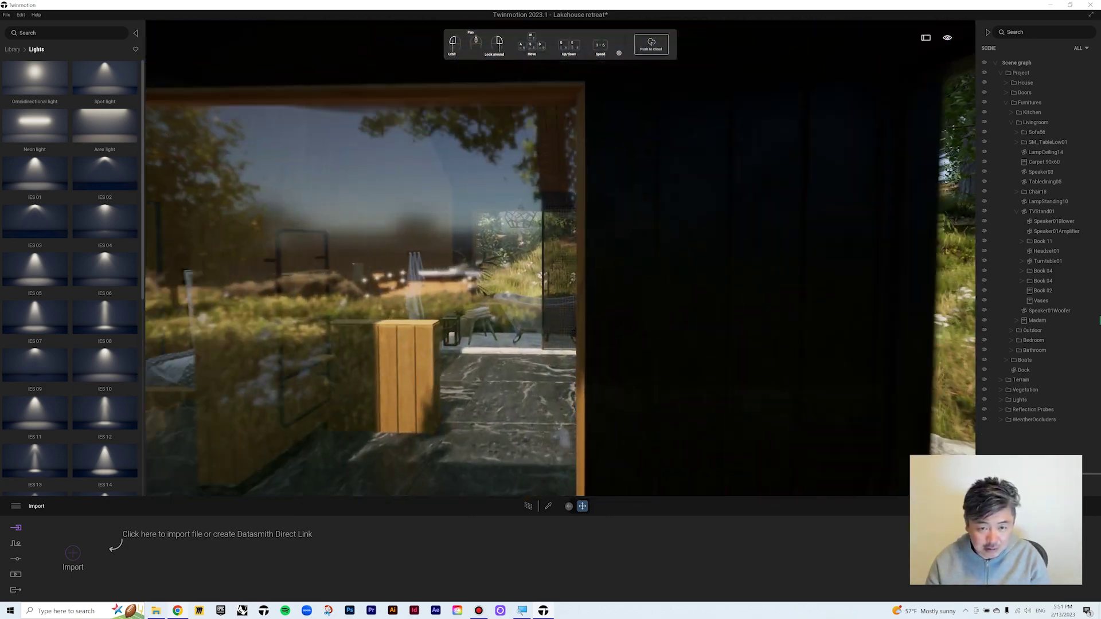
key("w")
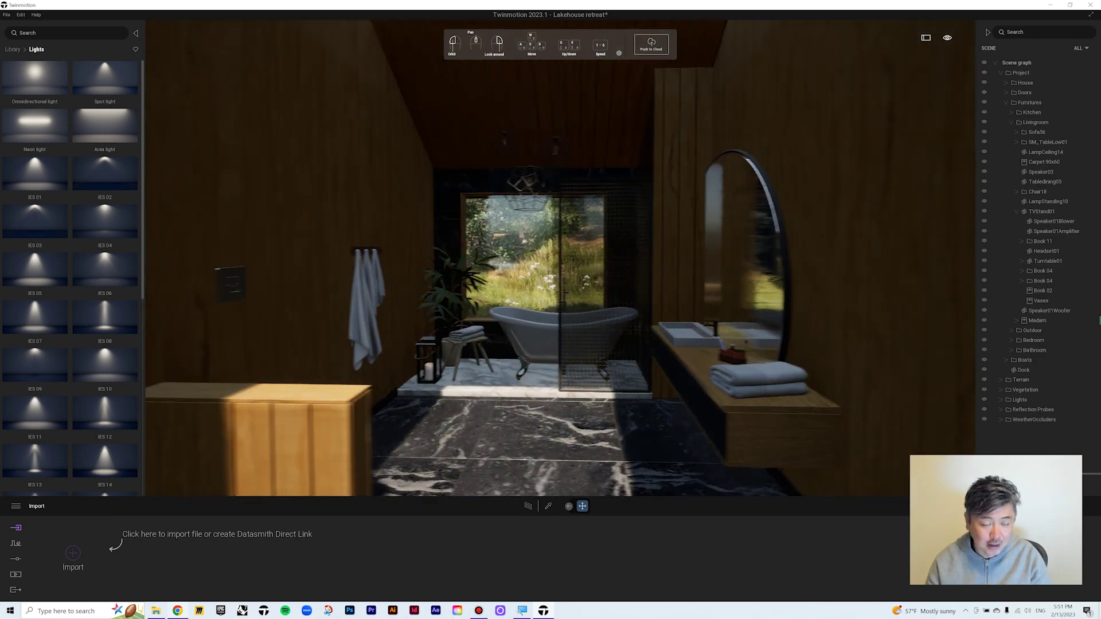
key("a")
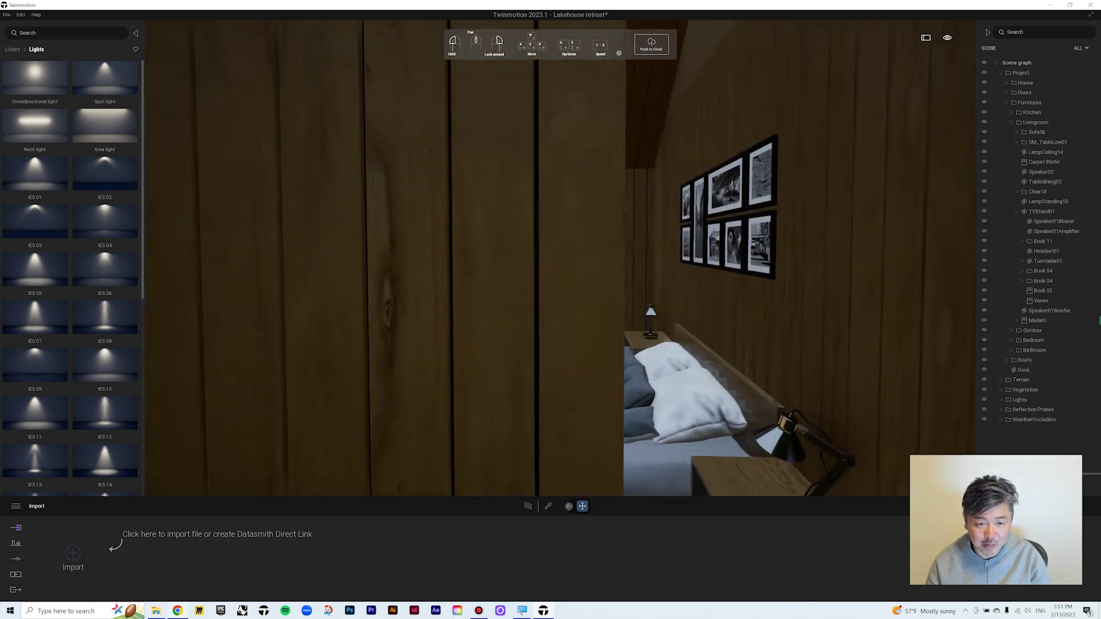
key("a")
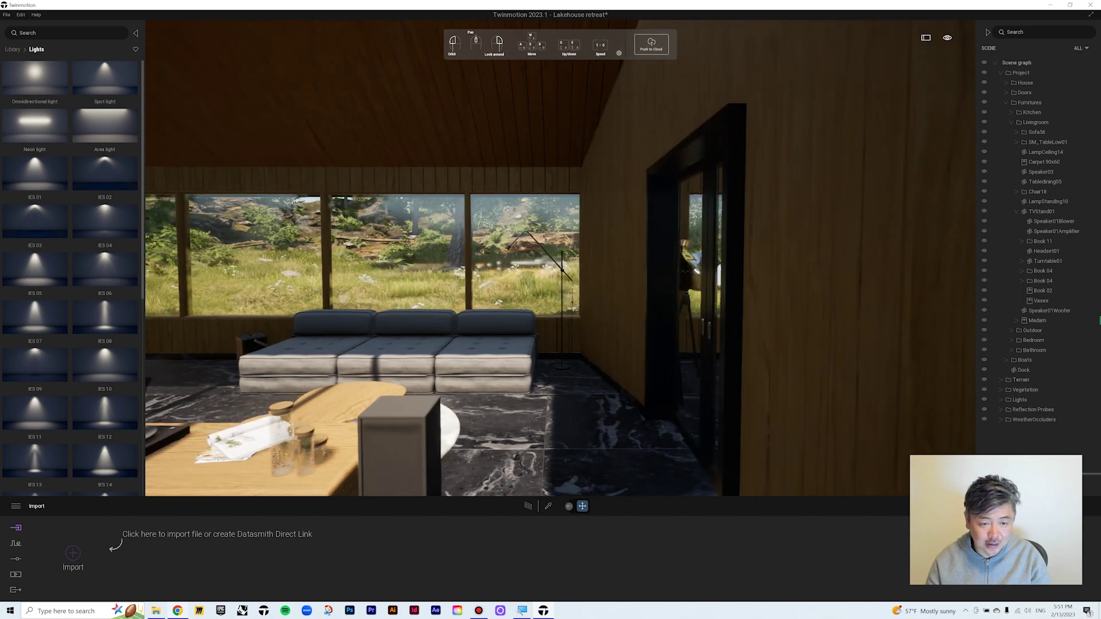
key("a")
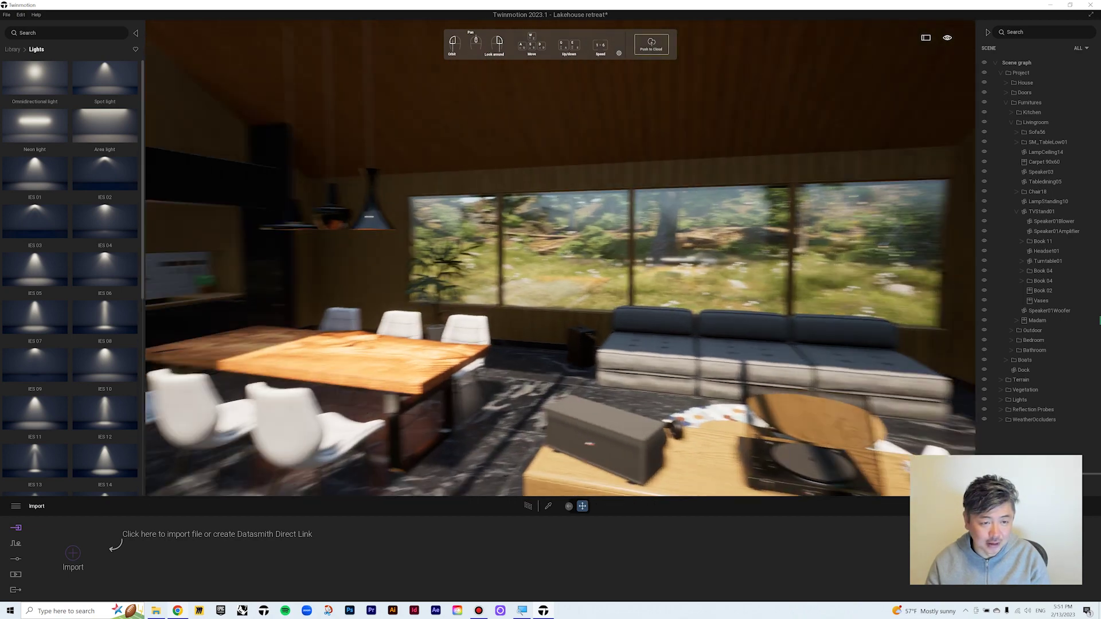
right_click_drag(560, 258, 668, 281)
key("a")
key("d")
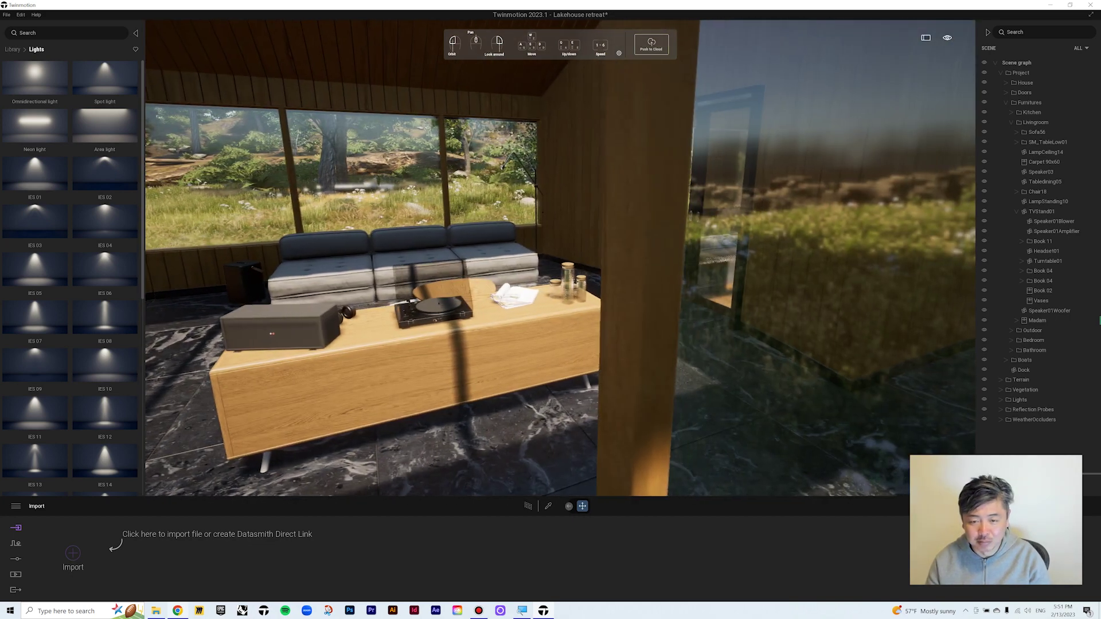
key("w")
key("a")
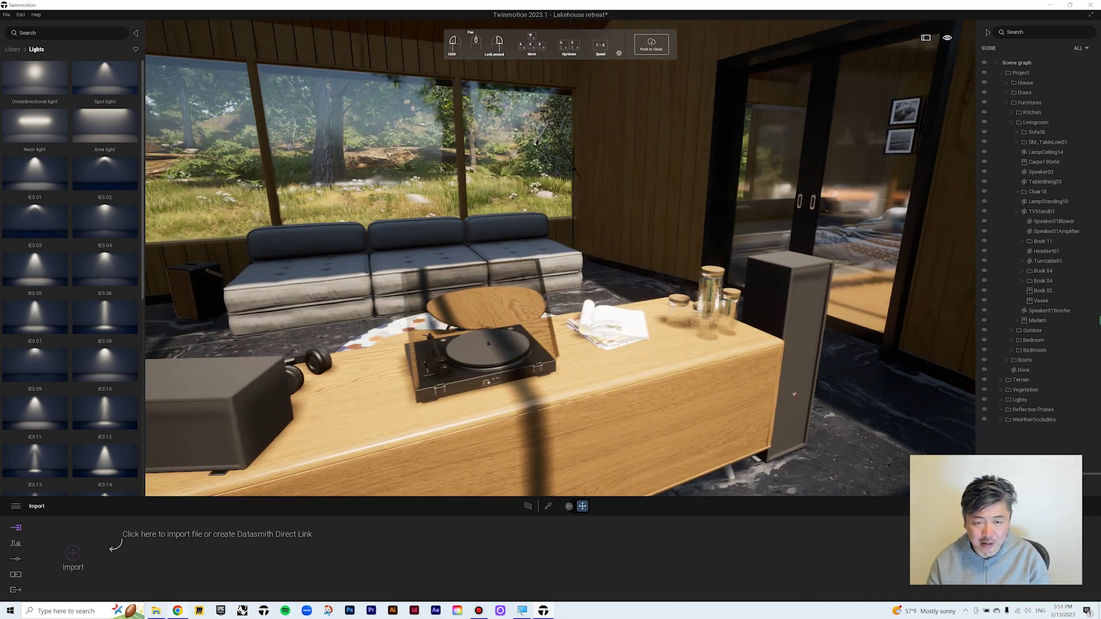
key("s")
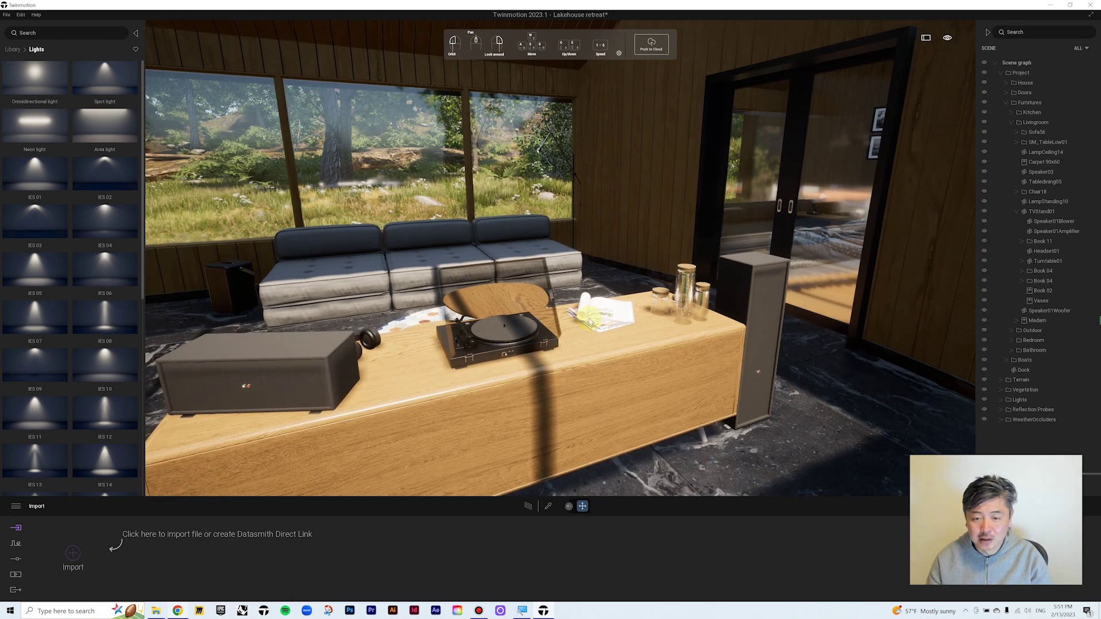
Step: Hide the Book 11 group on the TV stand and move Turntable01 along the top toward the glass jars
left_click(599, 317)
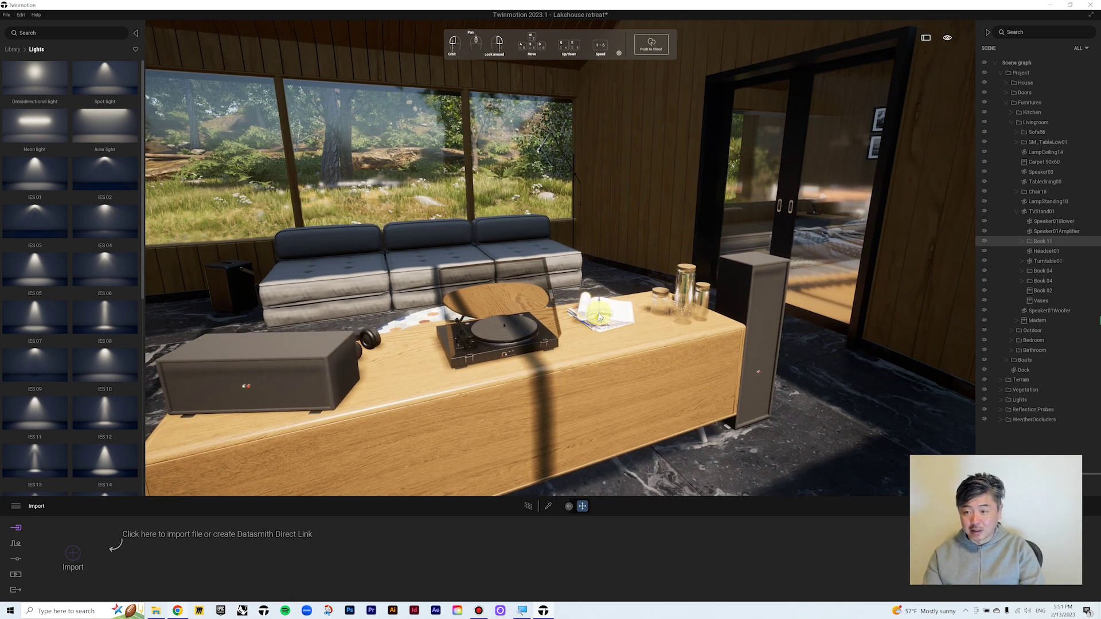
left_click(983, 242)
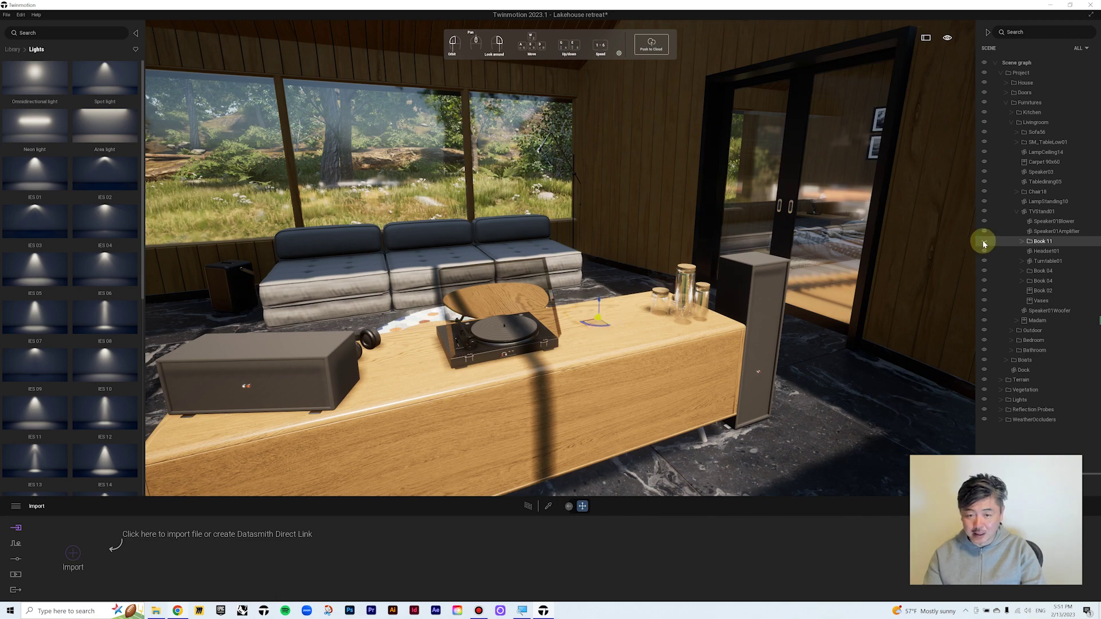
left_click(555, 326)
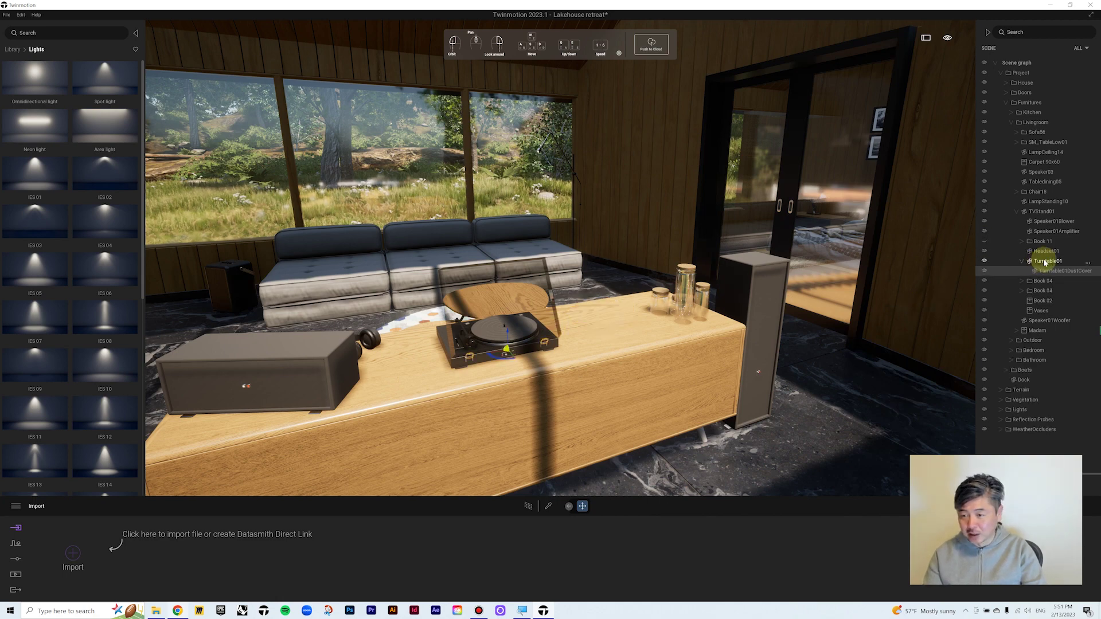
left_click(984, 261)
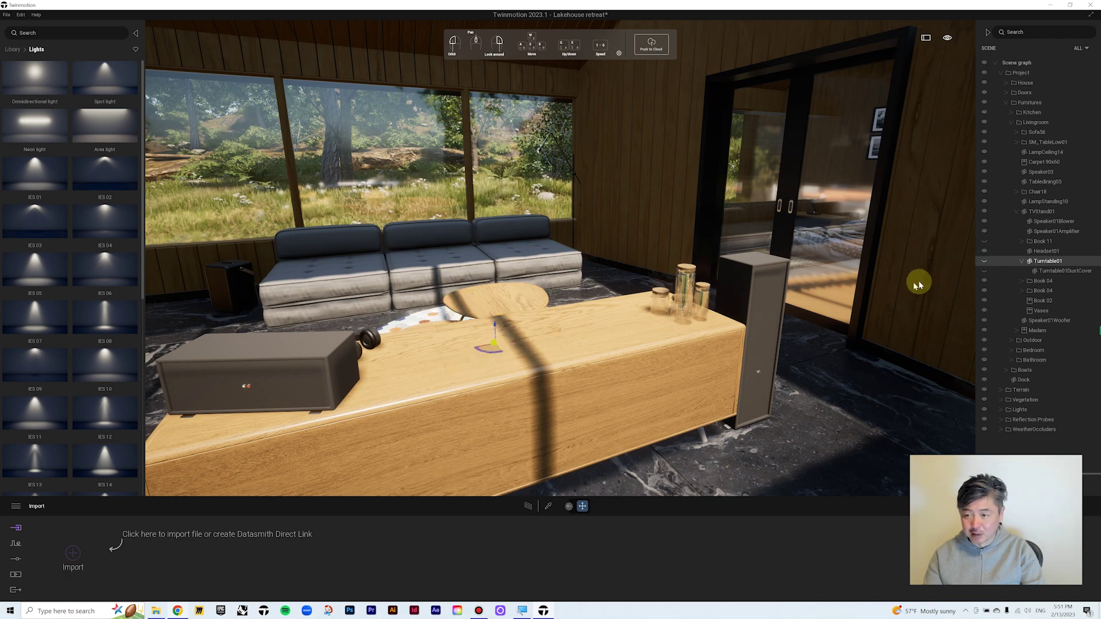
left_click(984, 261)
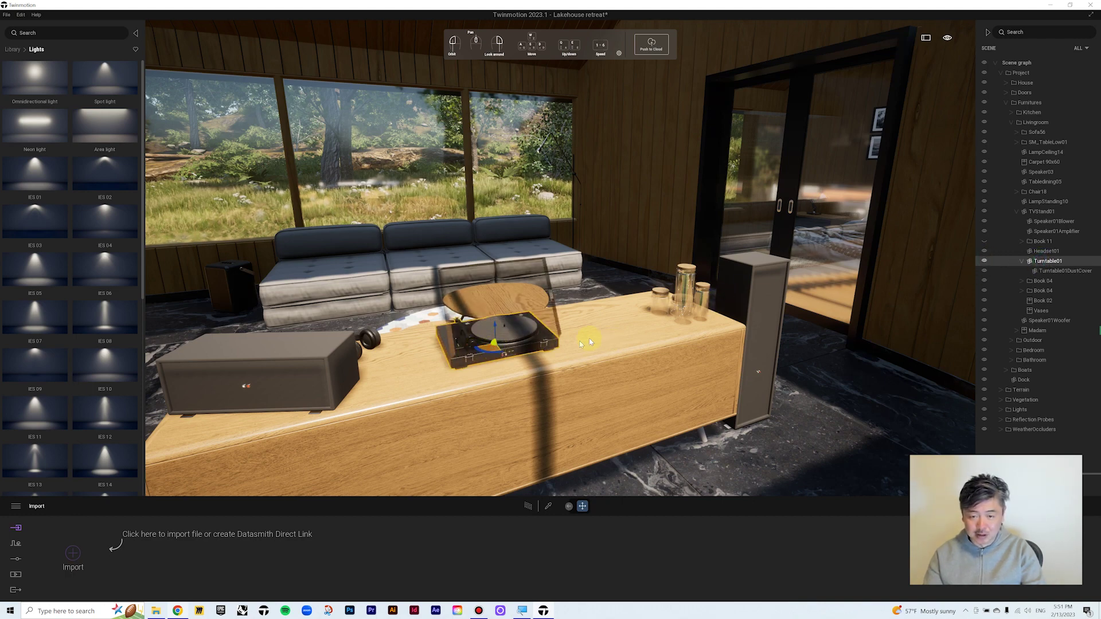
left_click_drag(589, 342, 490, 352)
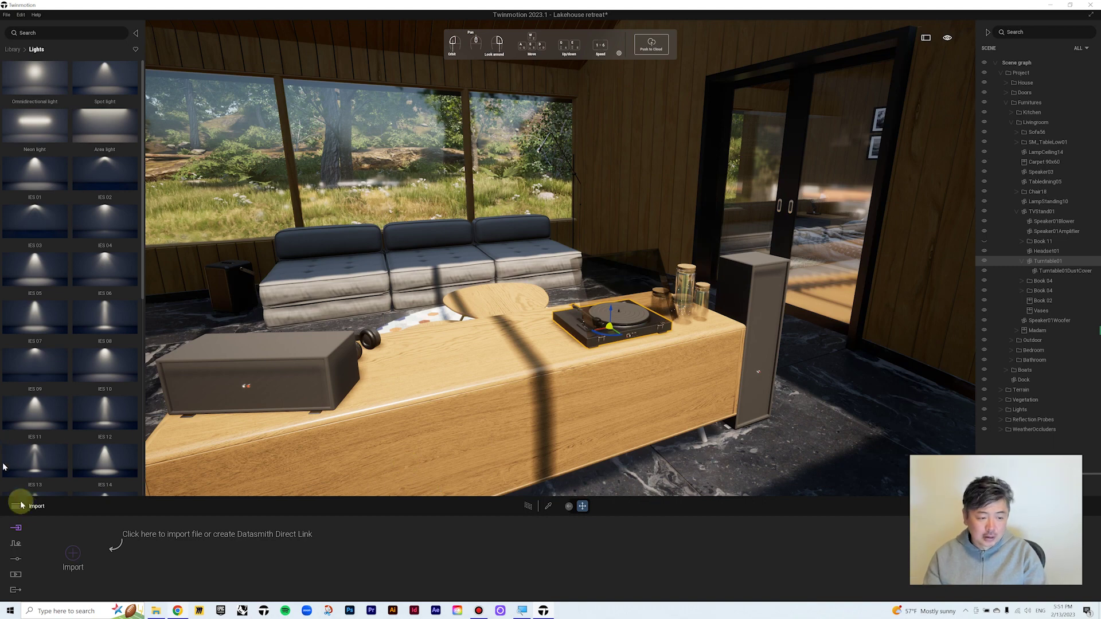
Step: Import the DP02_W05_Lamp.fbx geometry with Collapse by material and automatic up axis and unit conversion
left_click(72, 553)
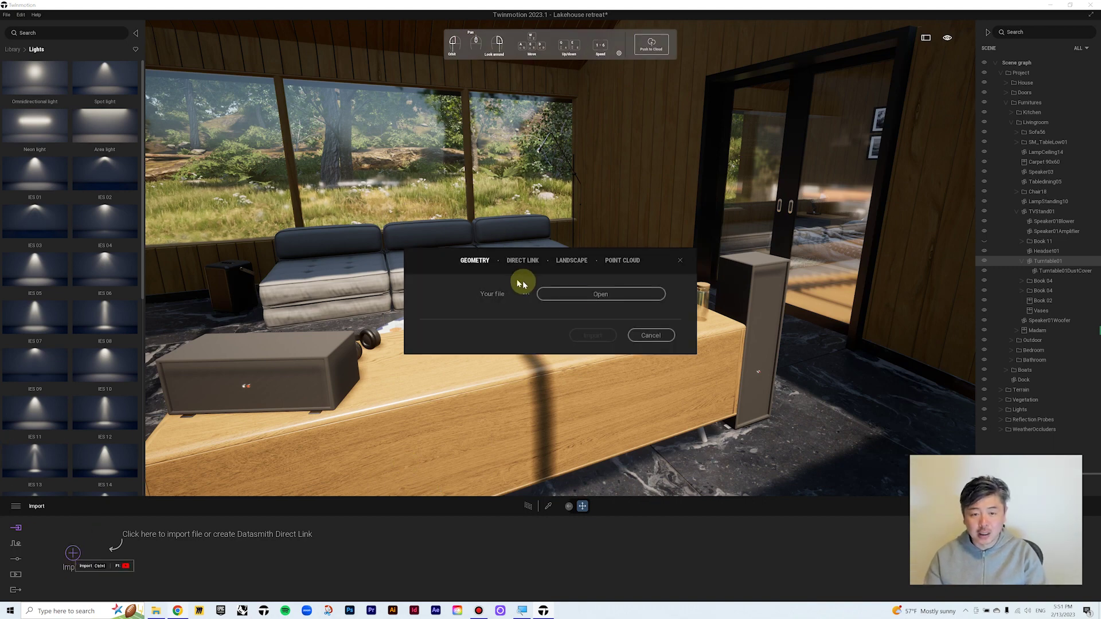
left_click(579, 294)
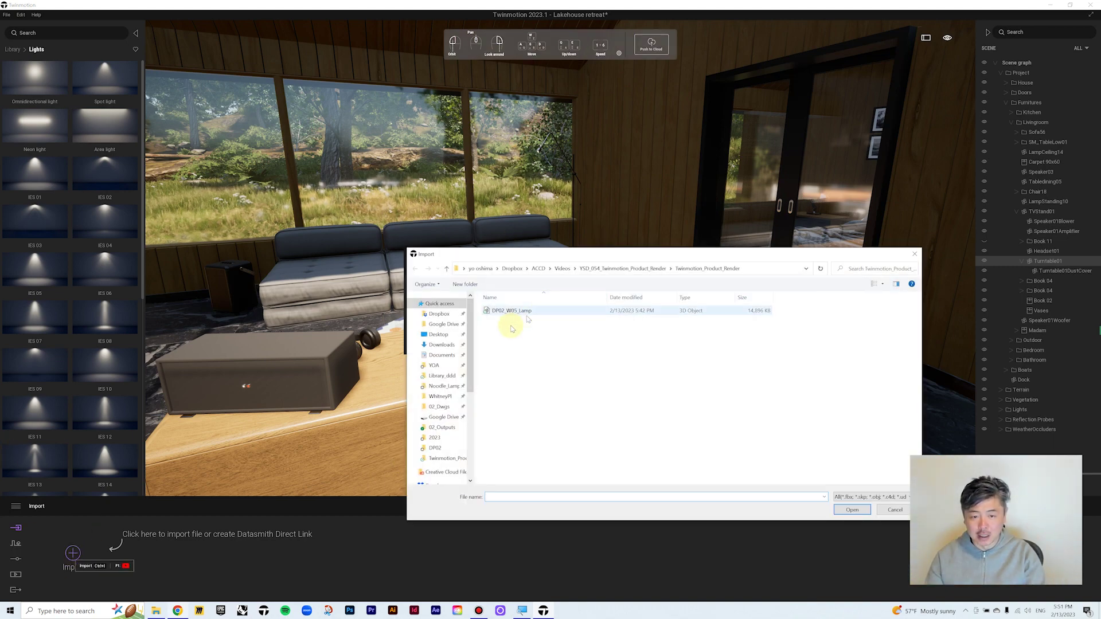
double_click(510, 310)
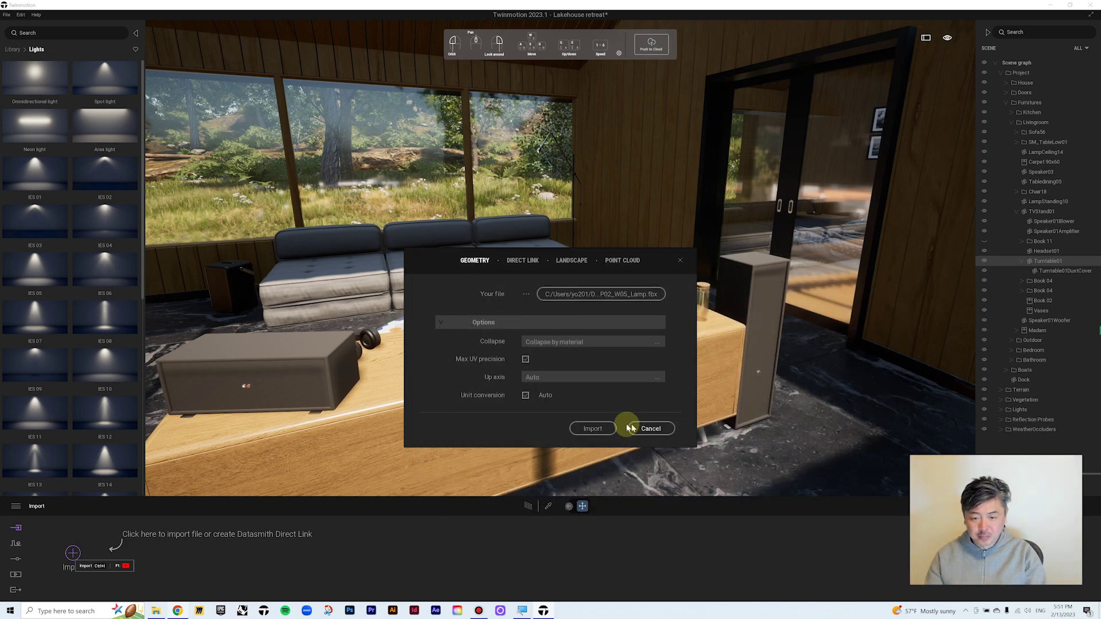
left_click(594, 427)
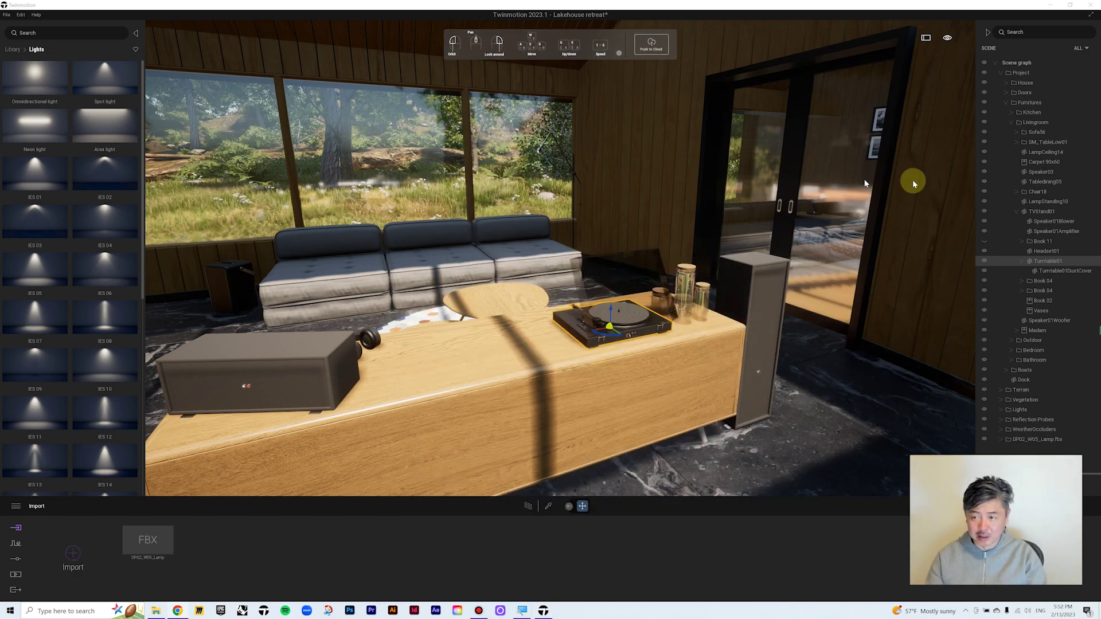
Step: Select the imported DP02_W05_Lamp.fbx and move it onto the TV stand between the headphones and the turntable
left_click(1000, 73)
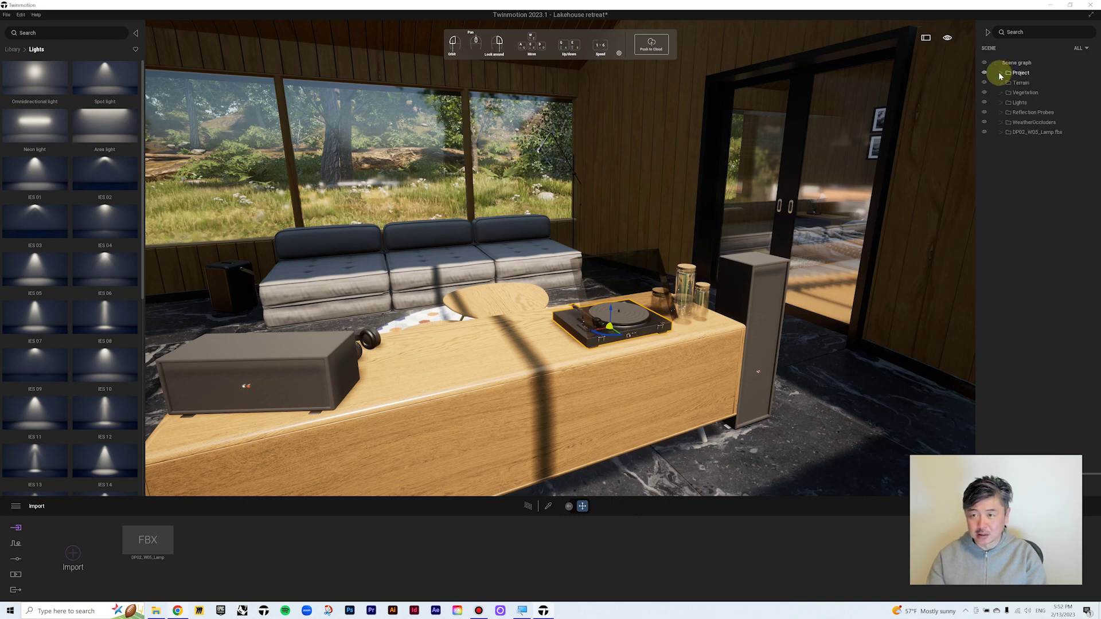
left_click(1007, 133)
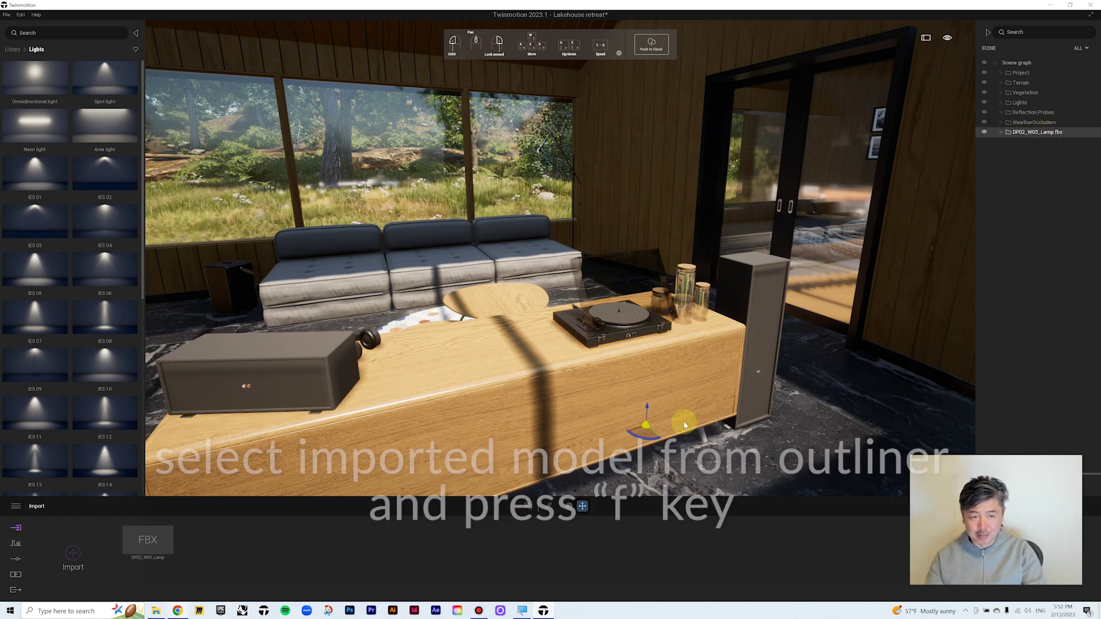
key("f")
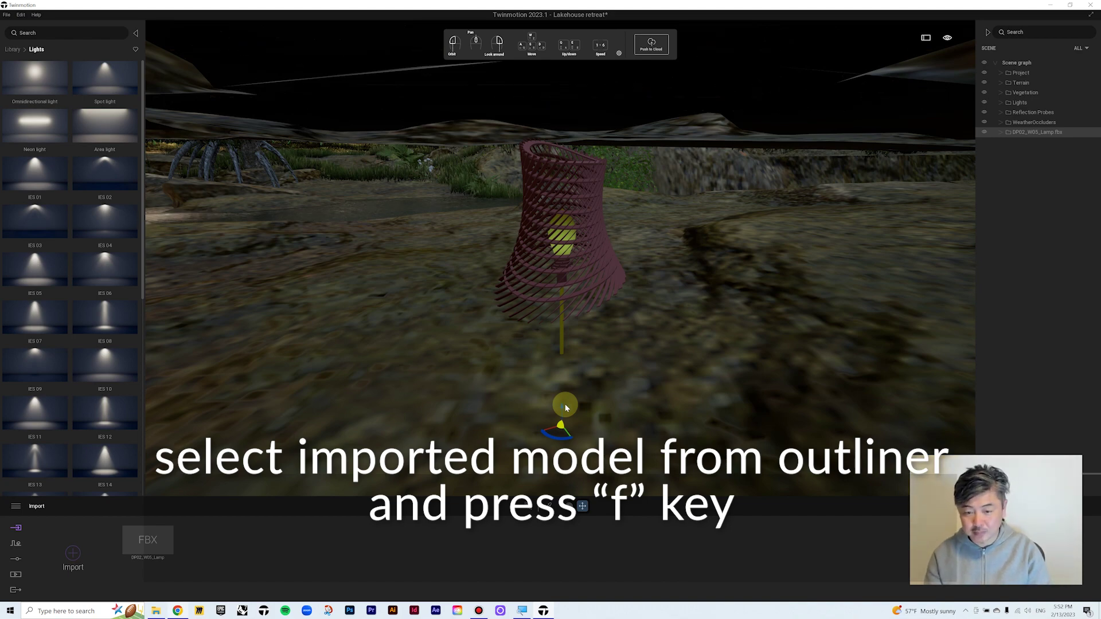
scroll(565, 404, "down", 6)
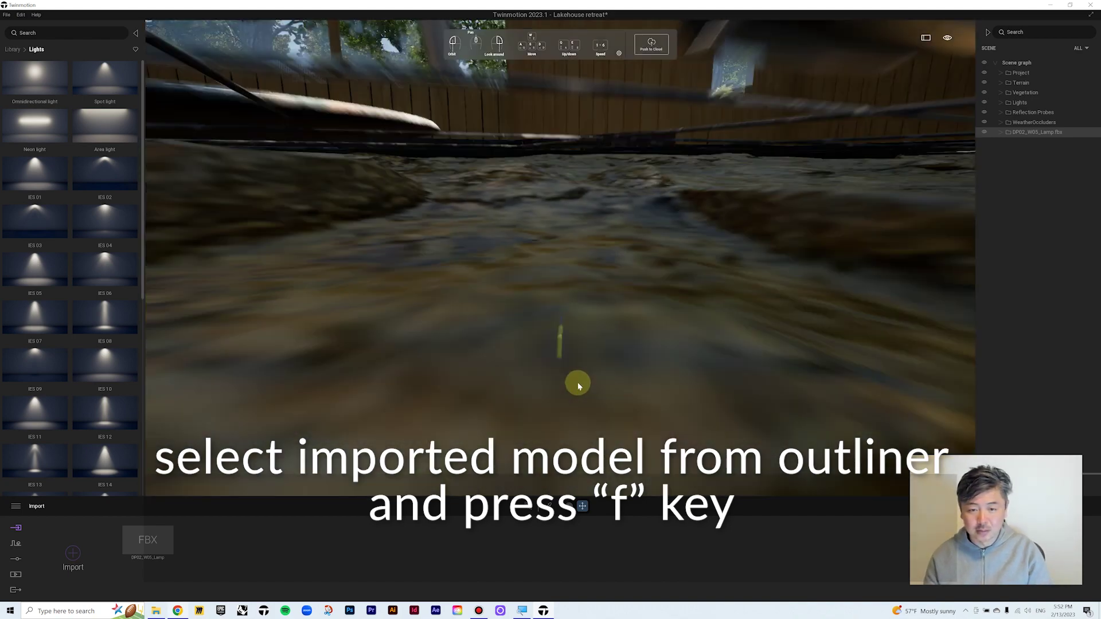
scroll(577, 382, "down", 10)
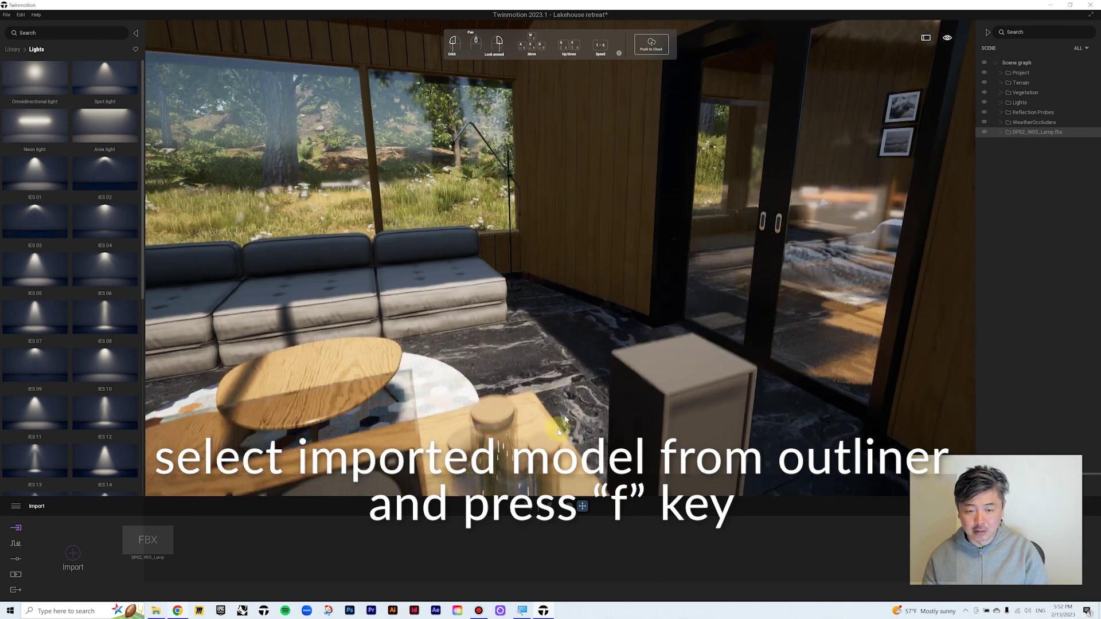
scroll(561, 435, "down", 3)
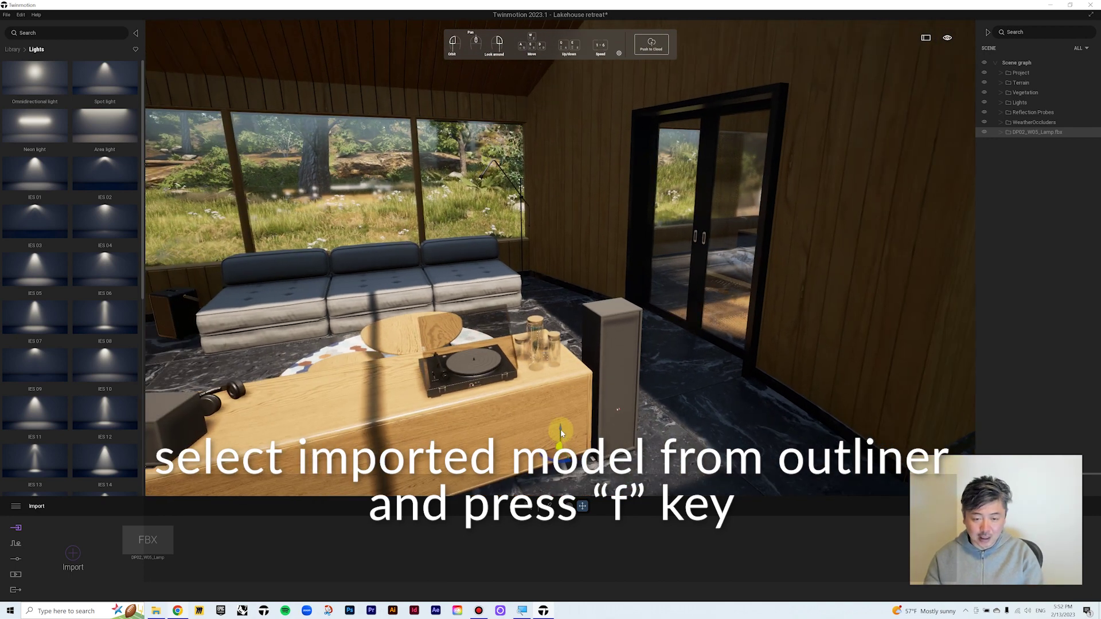
left_click_drag(562, 429, 317, 422)
key("f")
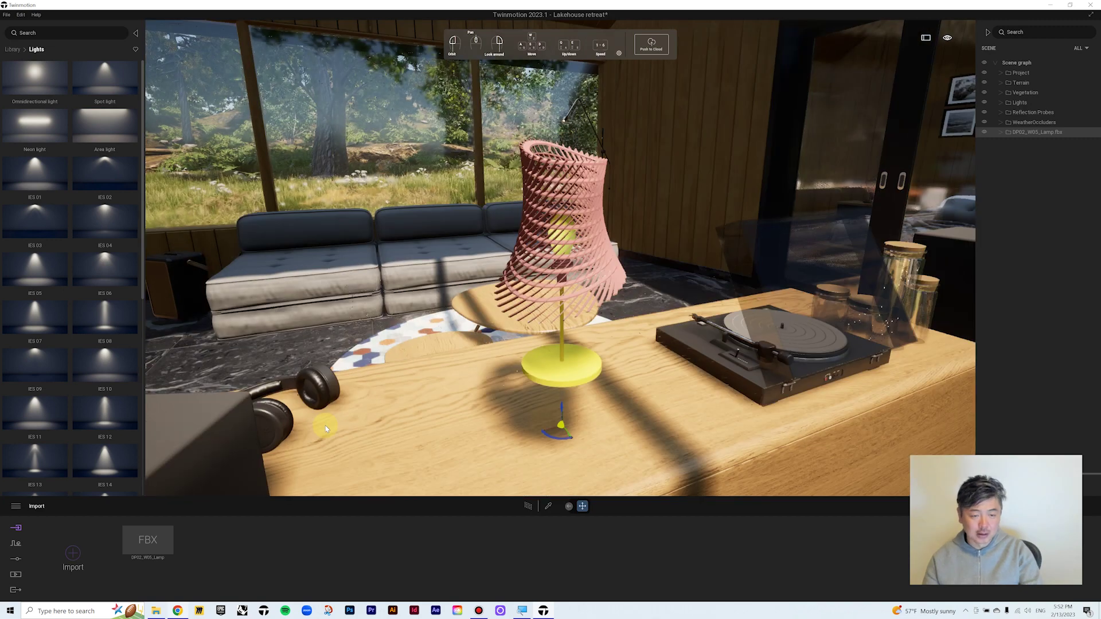
Step: Lower the floating lamp toward the top surface of the TV stand
right_click_drag(318, 422, 243, 387)
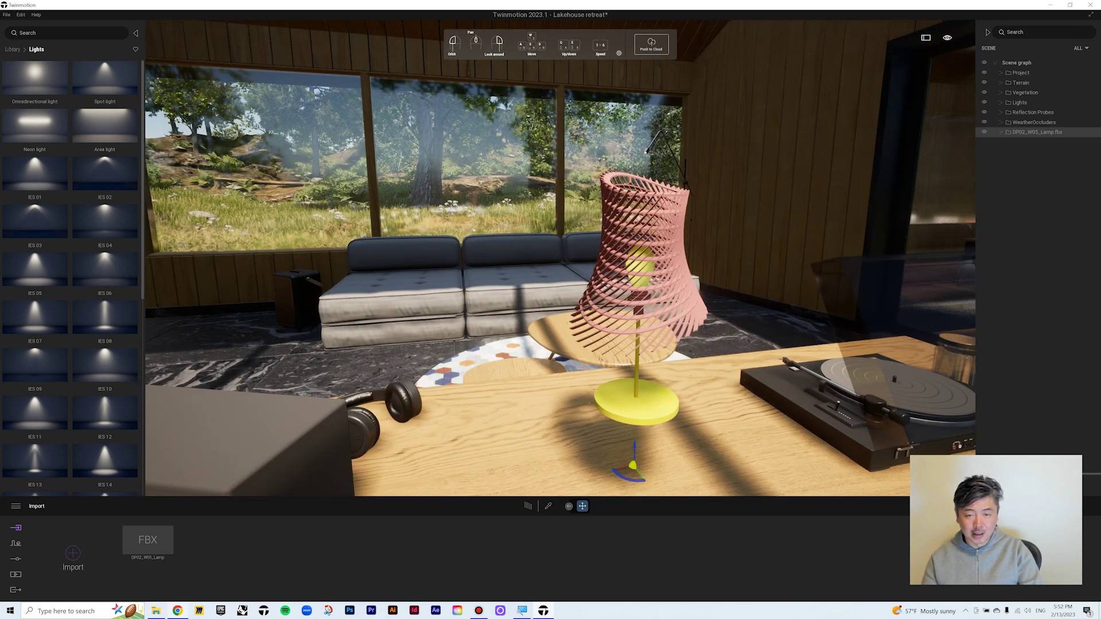
key("d")
key("e")
key("a")
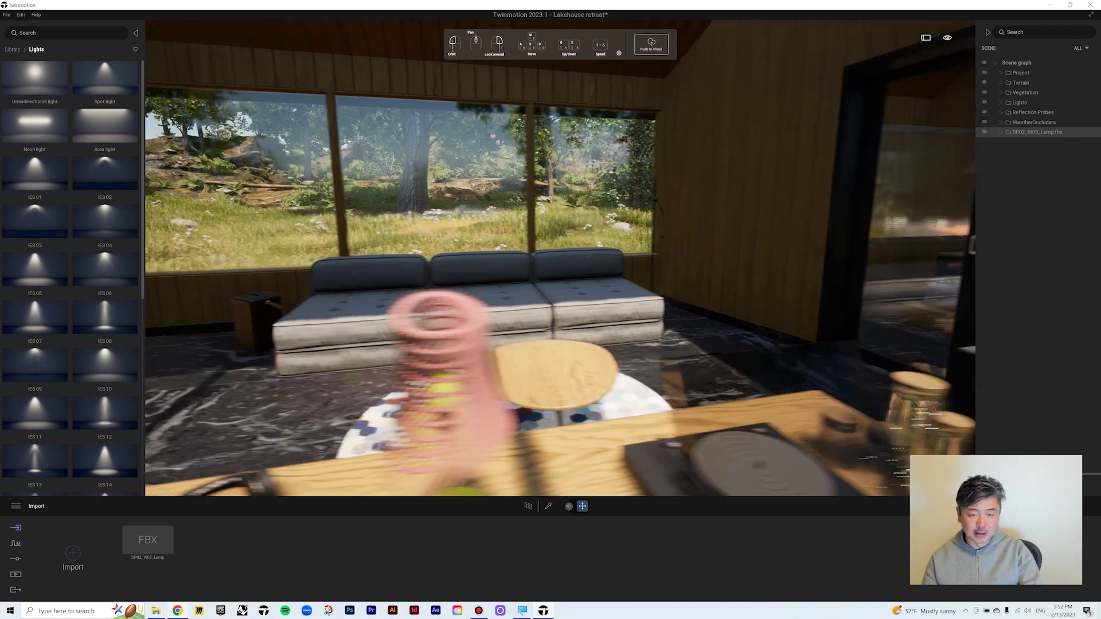
key("s")
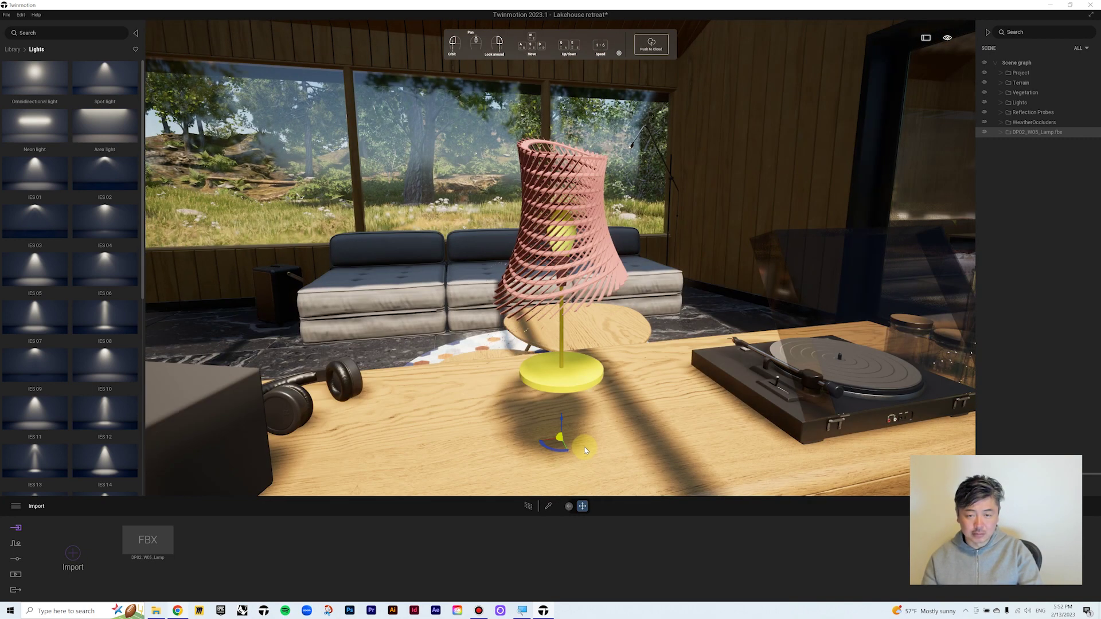
right_click_drag(582, 448, 578, 432)
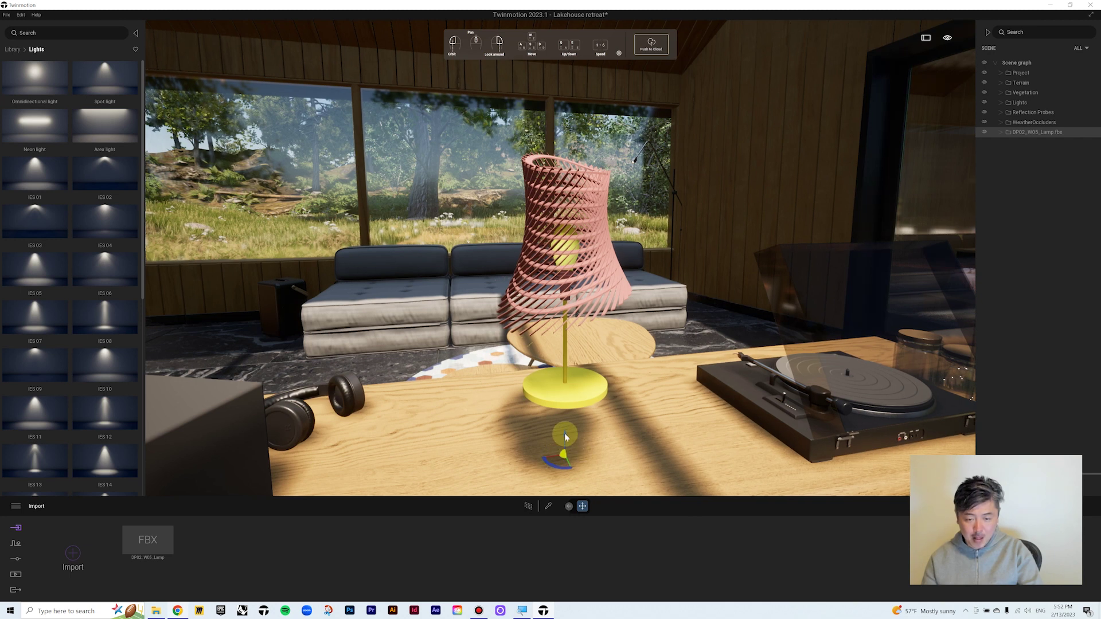
left_click_drag(566, 437, 545, 521)
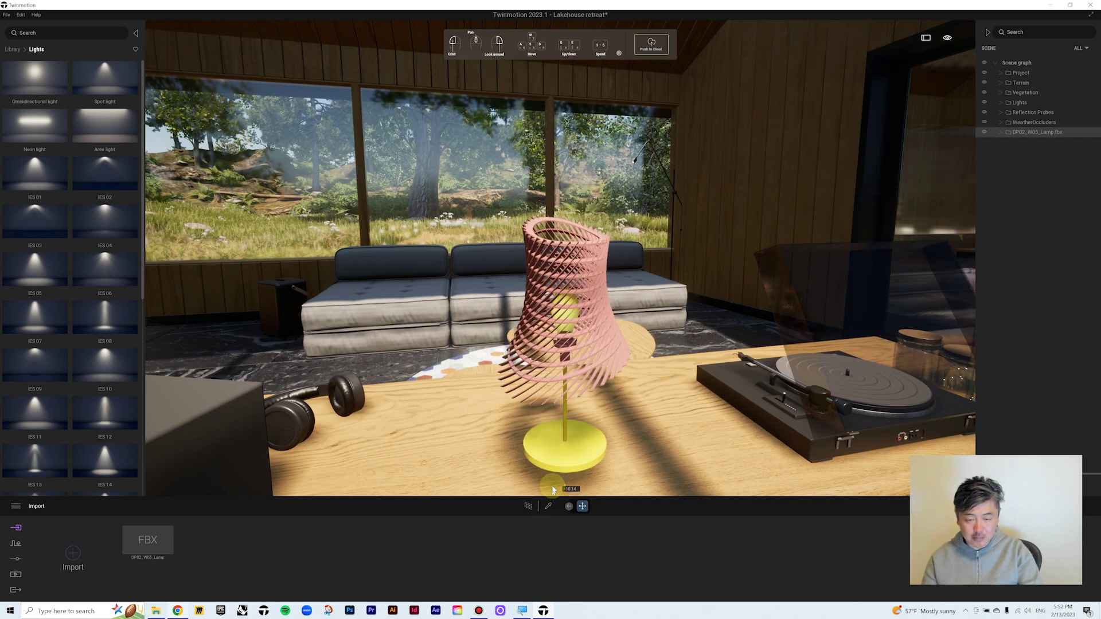
Step: Fine-tune the lamp's height in small downward moves until its base rests on the wooden stand top
scroll(558, 476, "down", 6)
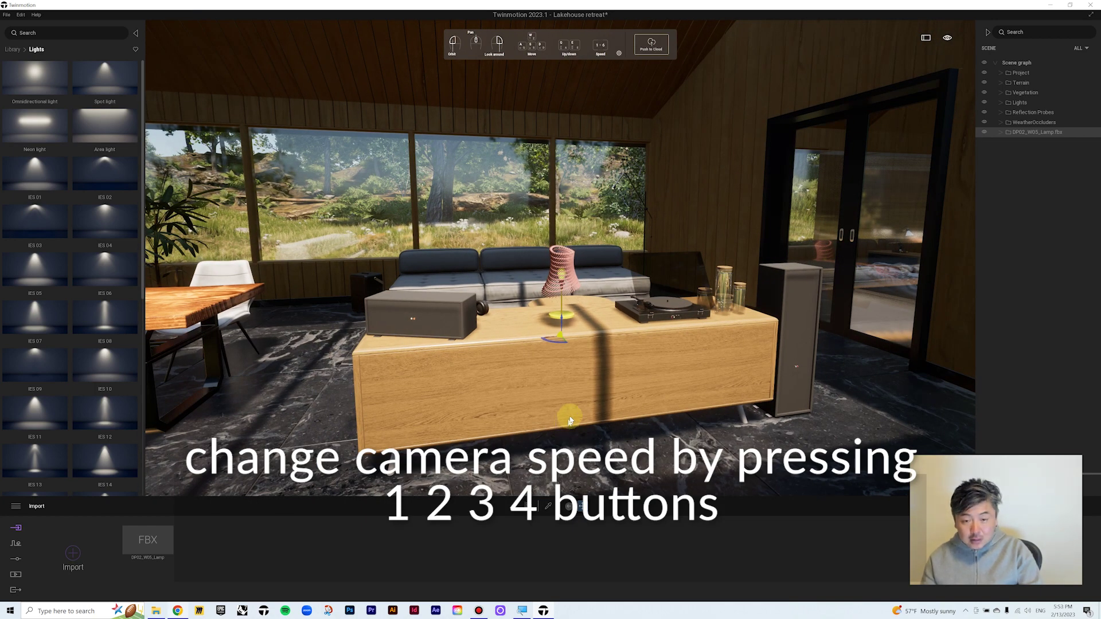
key("w")
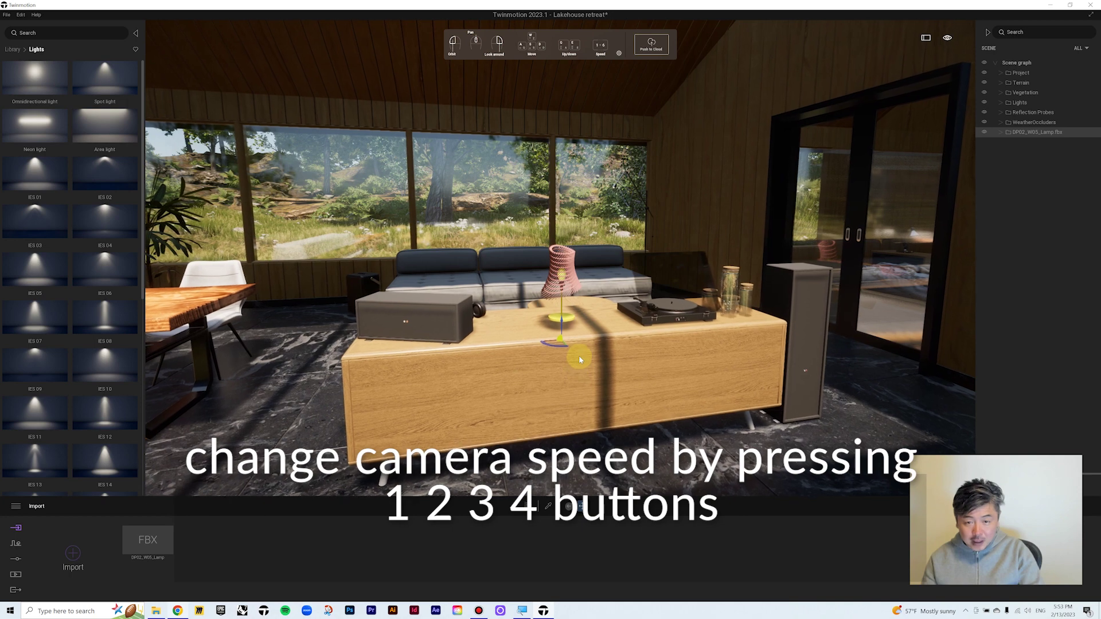
key("w")
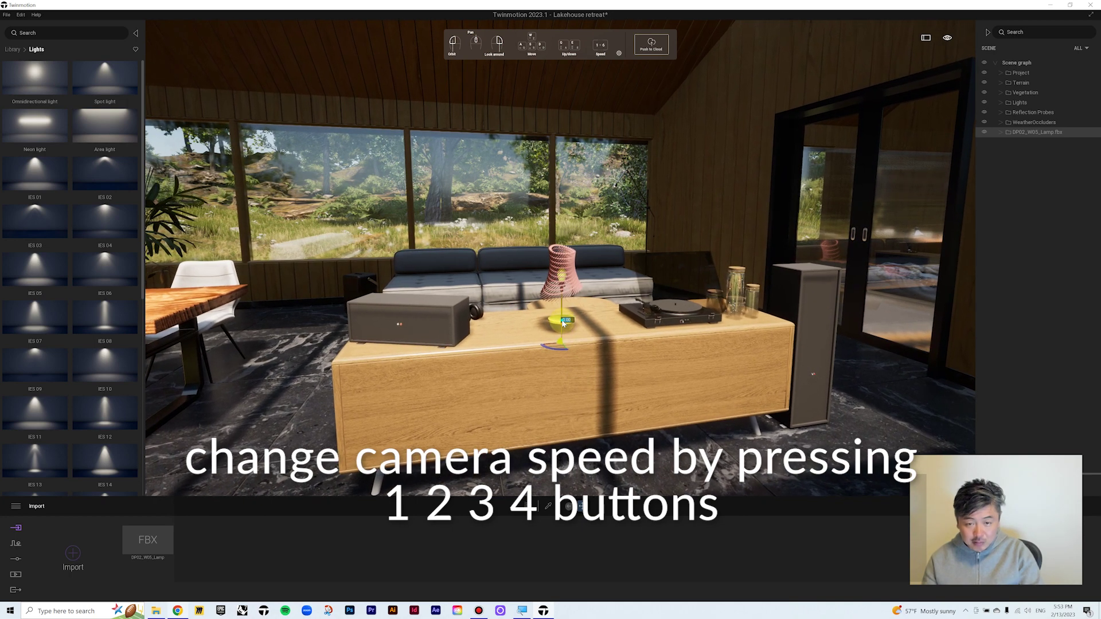
left_click_drag(563, 329, 562, 334)
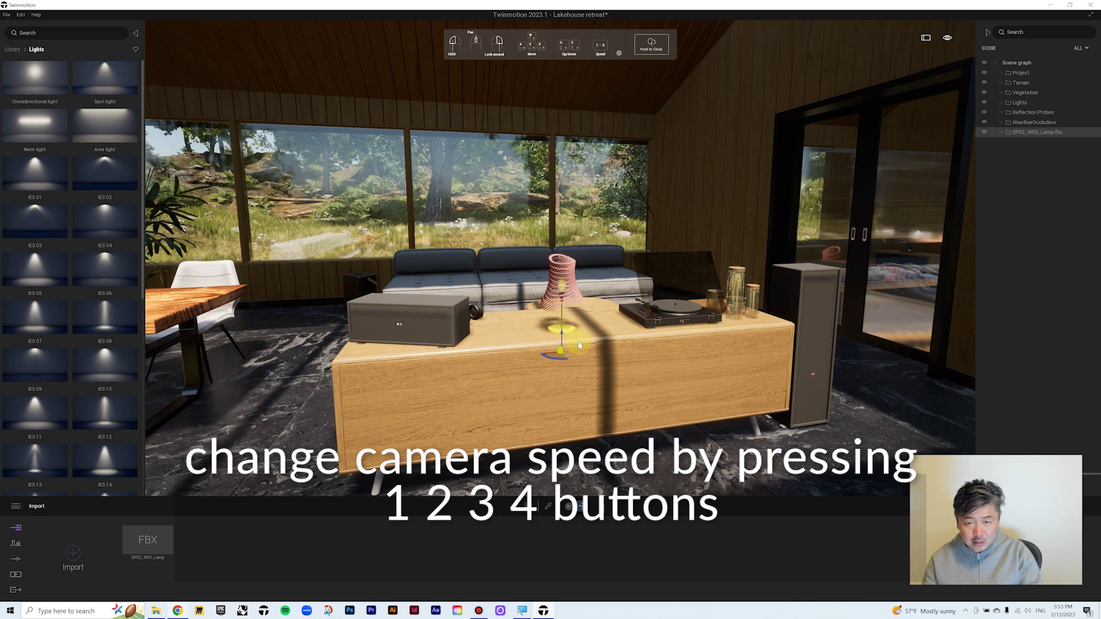
key("f")
key("q")
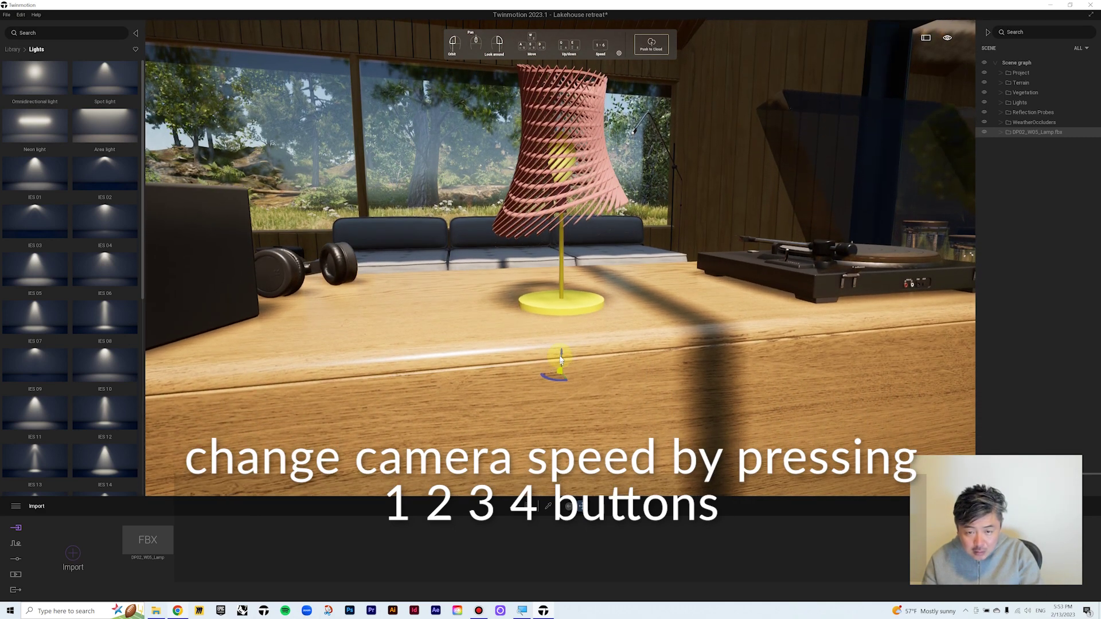
left_click_drag(560, 353, 561, 359)
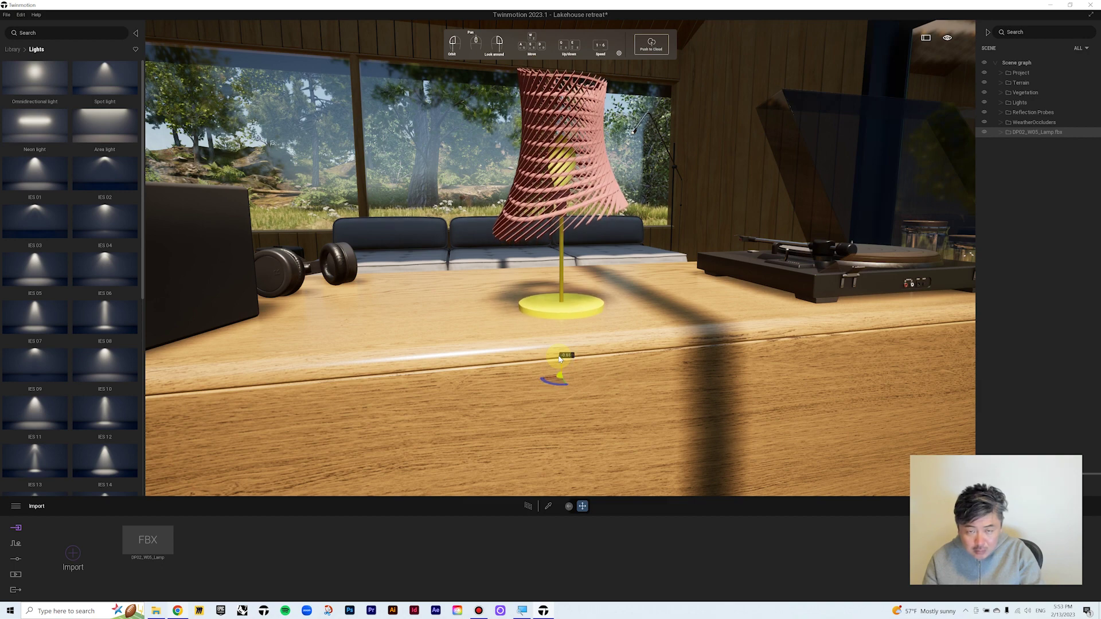
Step: Apply the Brass metal material from the library to the lamp's base and stem
left_click(14, 50)
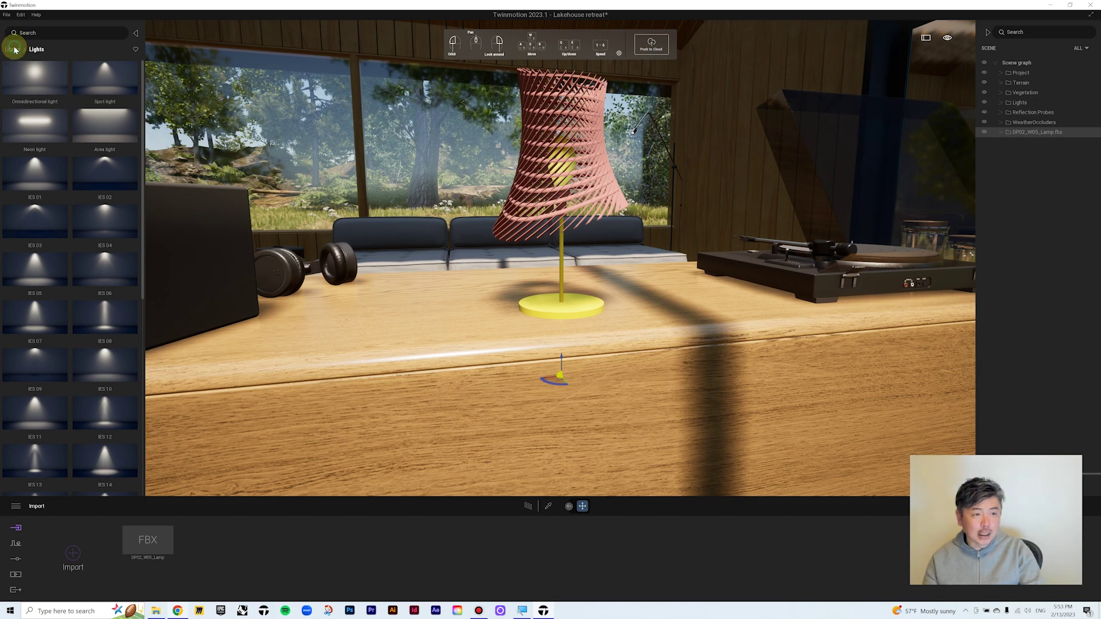
left_click(30, 82)
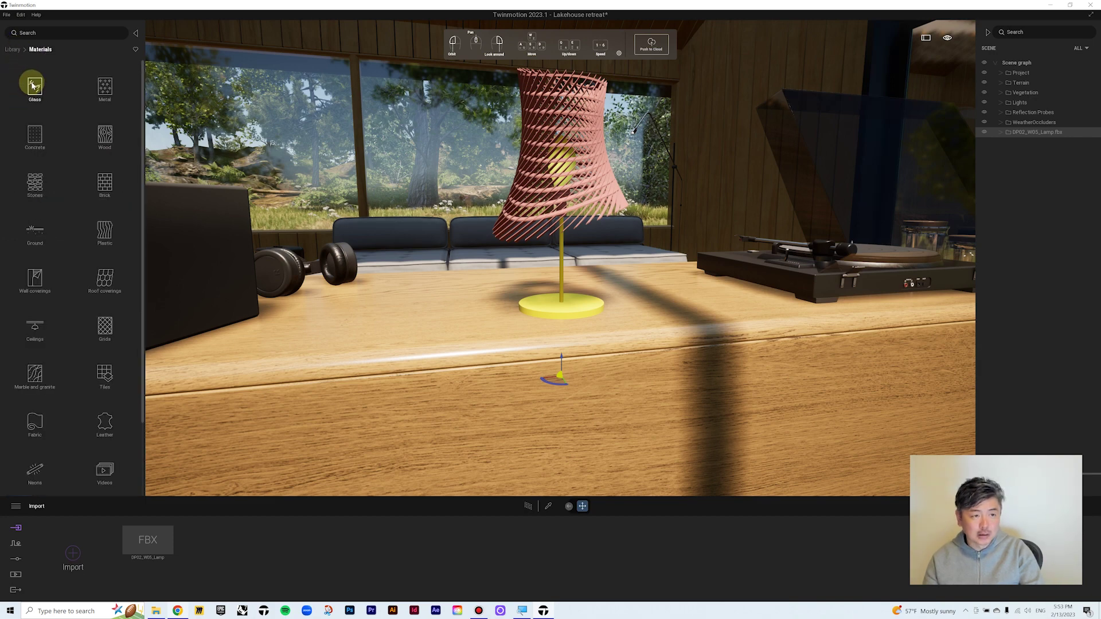
left_click(103, 89)
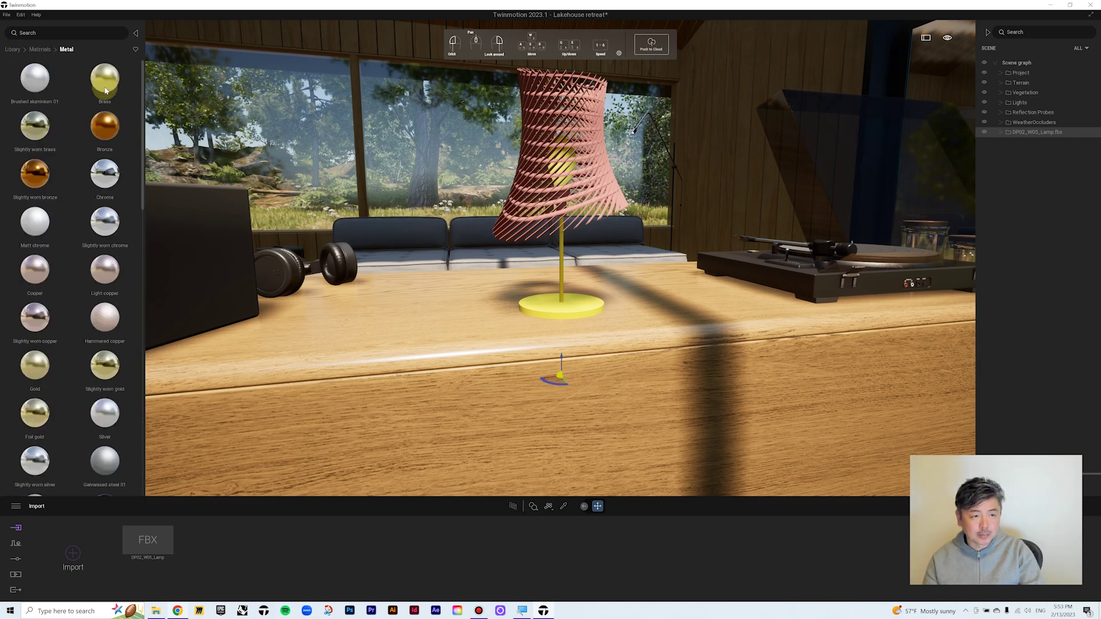
left_click_drag(104, 83, 536, 308)
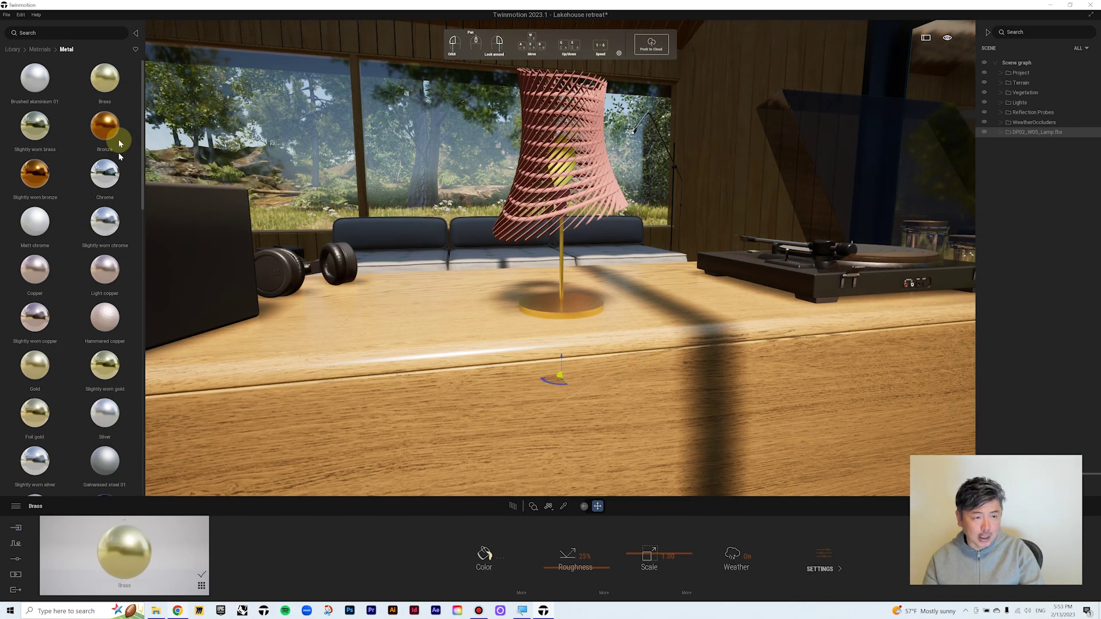
Step: Apply the Glossy plastic material from the library to the spiral lampshade
left_click(39, 50)
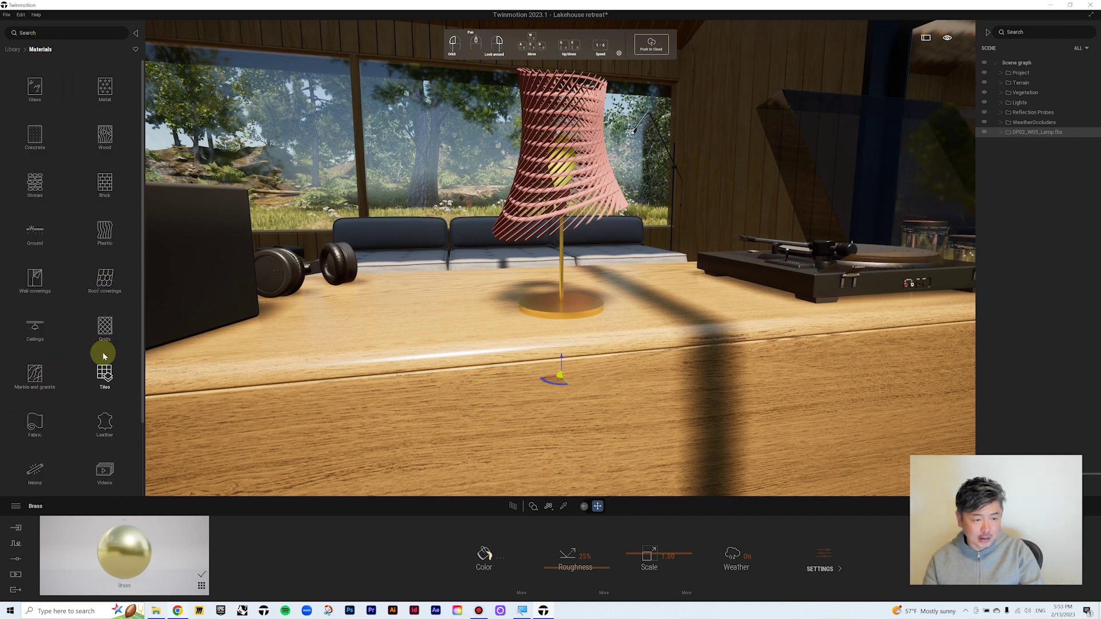
scroll(104, 355, "down", 1)
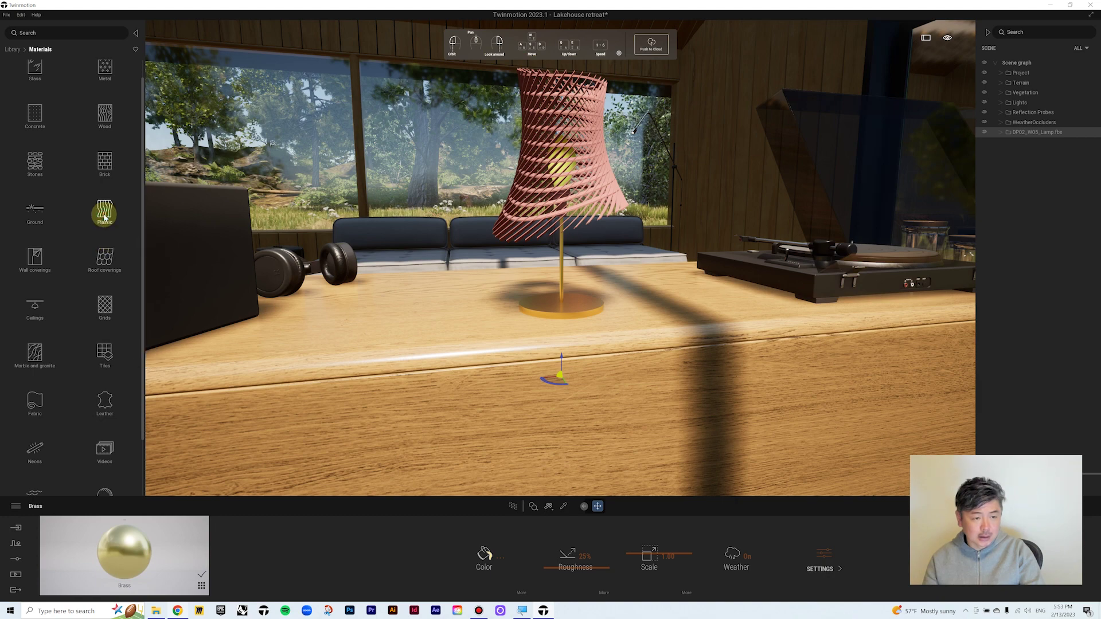
left_click(104, 217)
left_click_drag(105, 269, 508, 214)
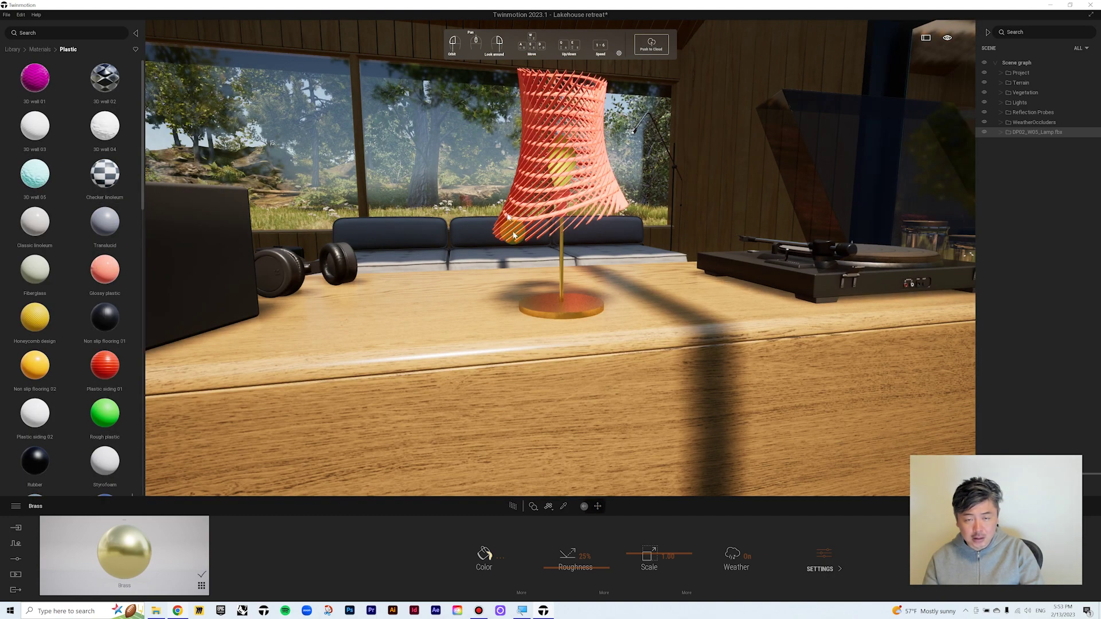
Step: Change the lampshade's Glossy plastic colour to the stored dark green swatch
left_click(514, 235)
left_click(485, 551)
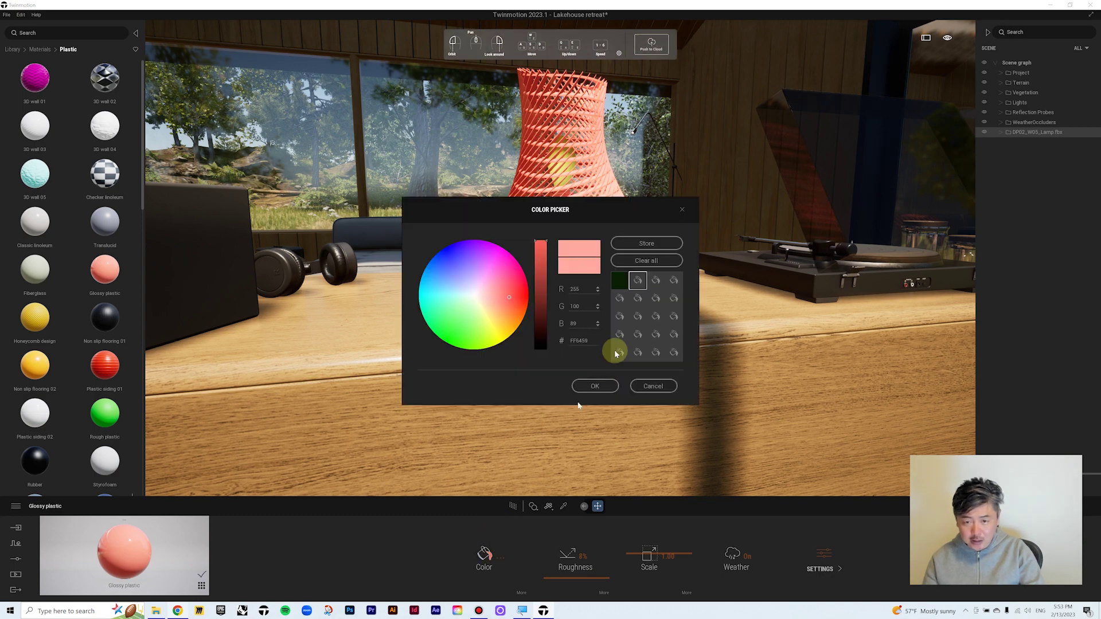
left_click(620, 281)
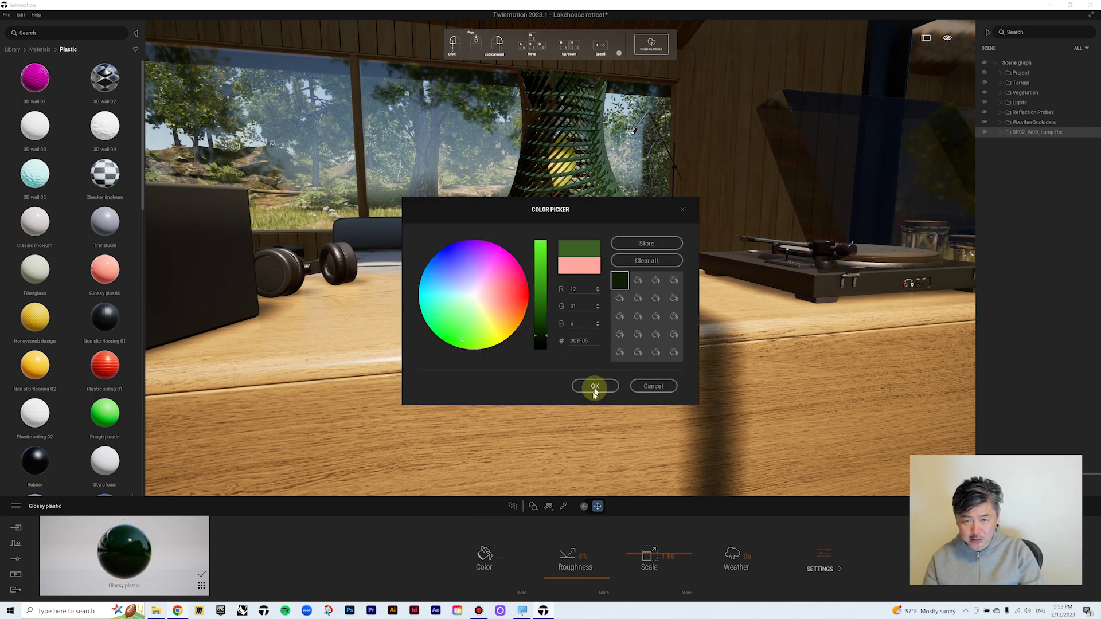
left_click(596, 384)
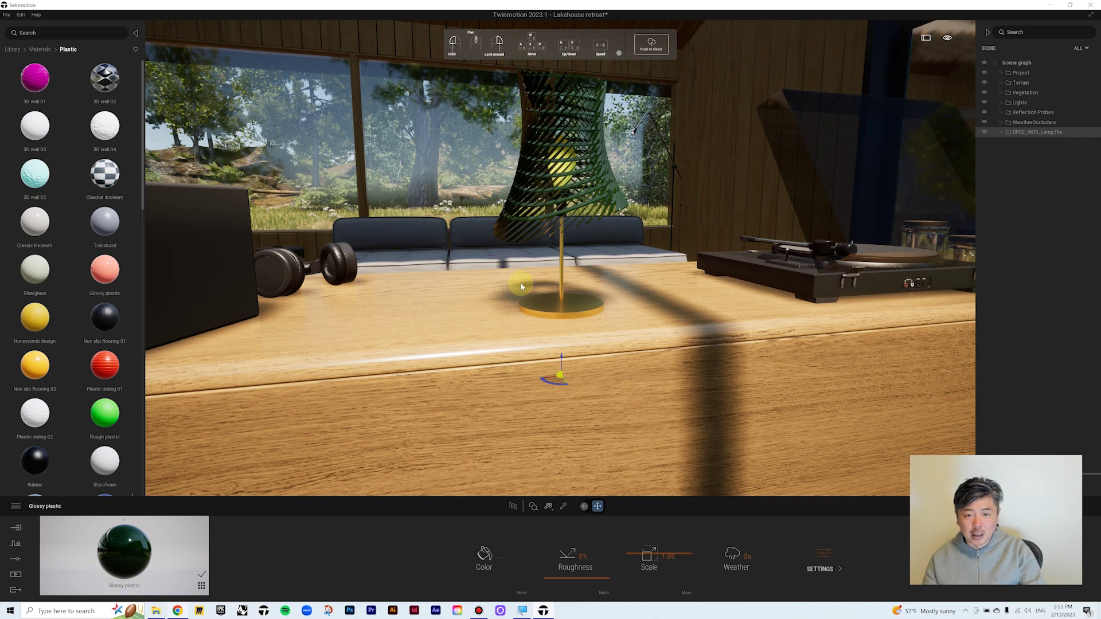
Step: Apply the Clear glass material from the library to the bulb inside the lampshade
left_click(40, 49)
left_click(16, 50)
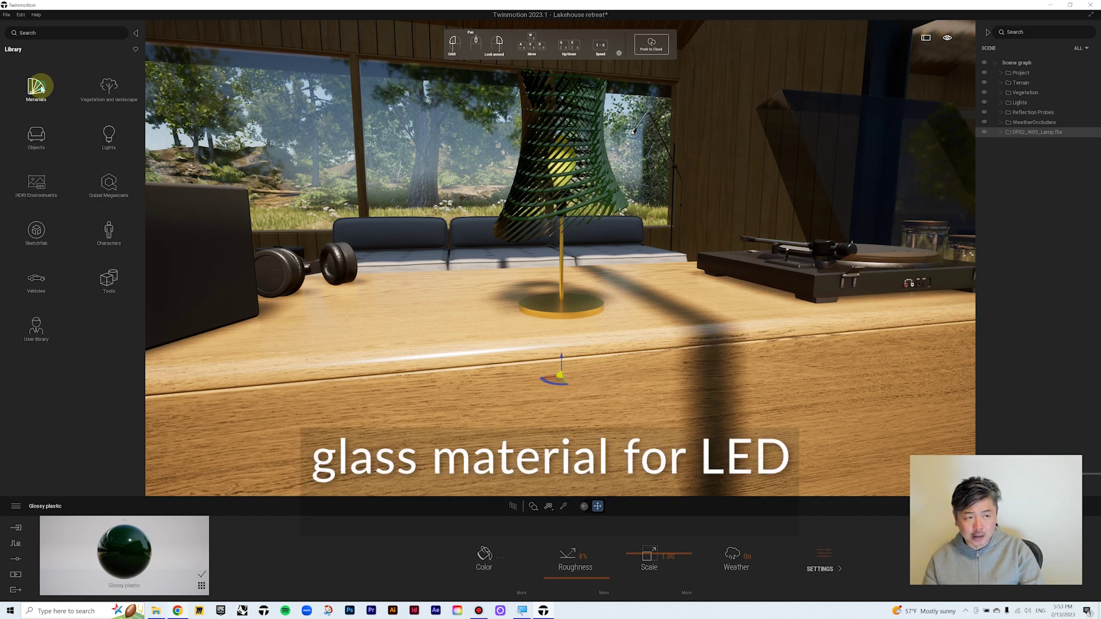
left_click(41, 88)
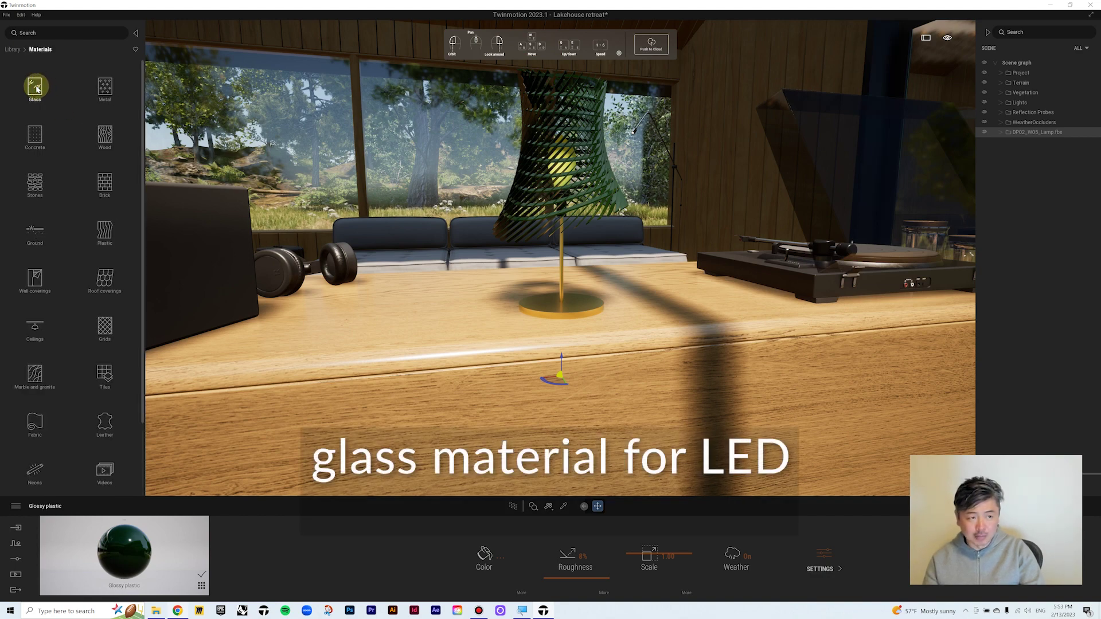
left_click(36, 87)
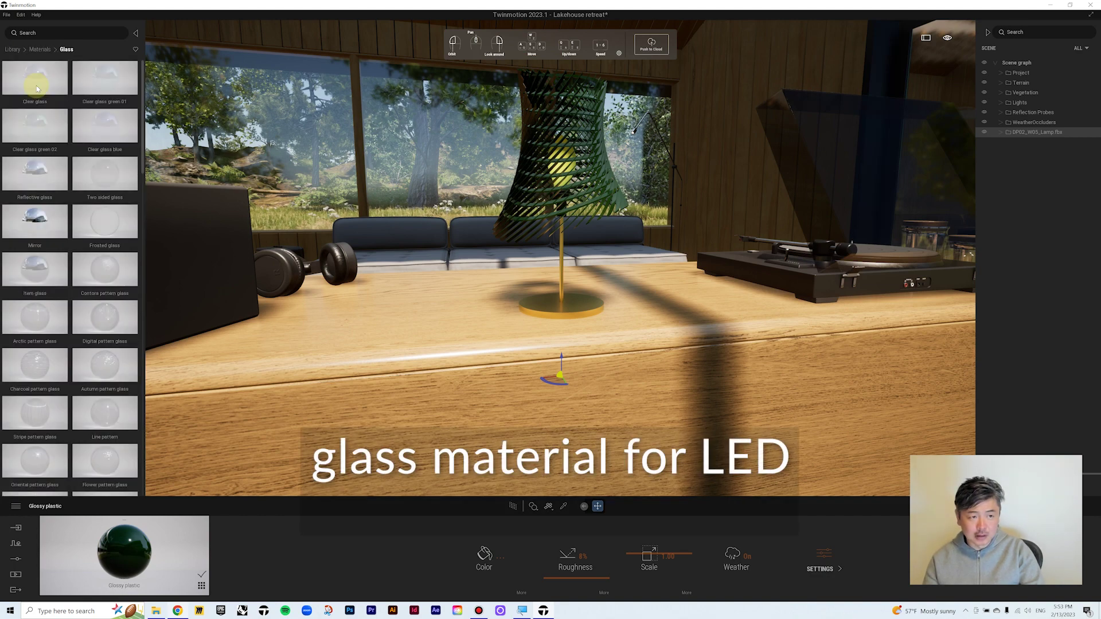
left_click(561, 161)
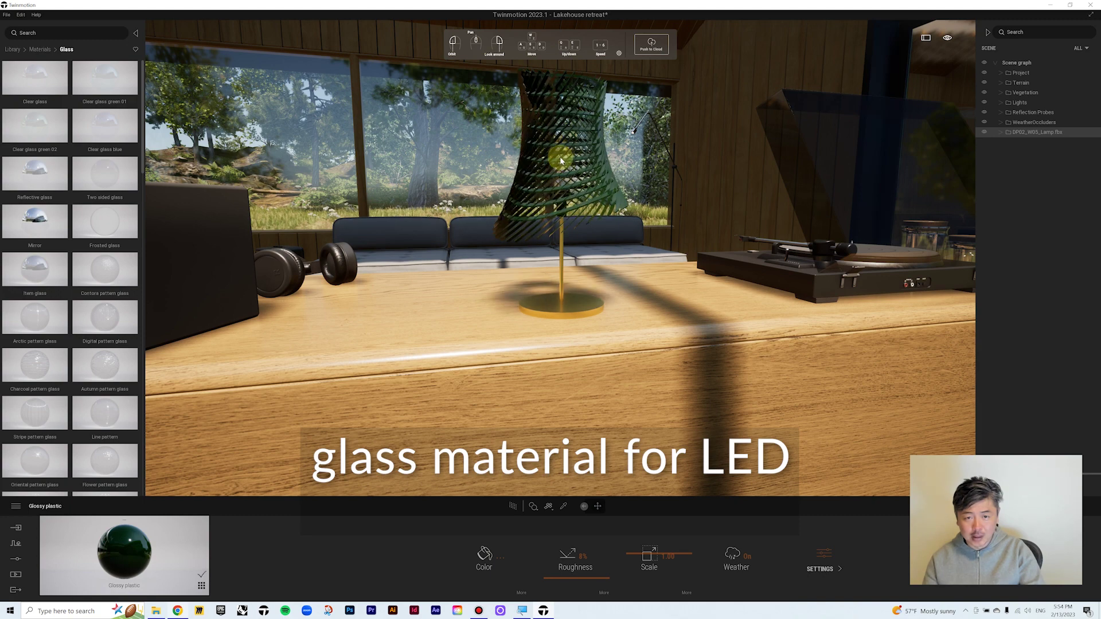
left_click(561, 153)
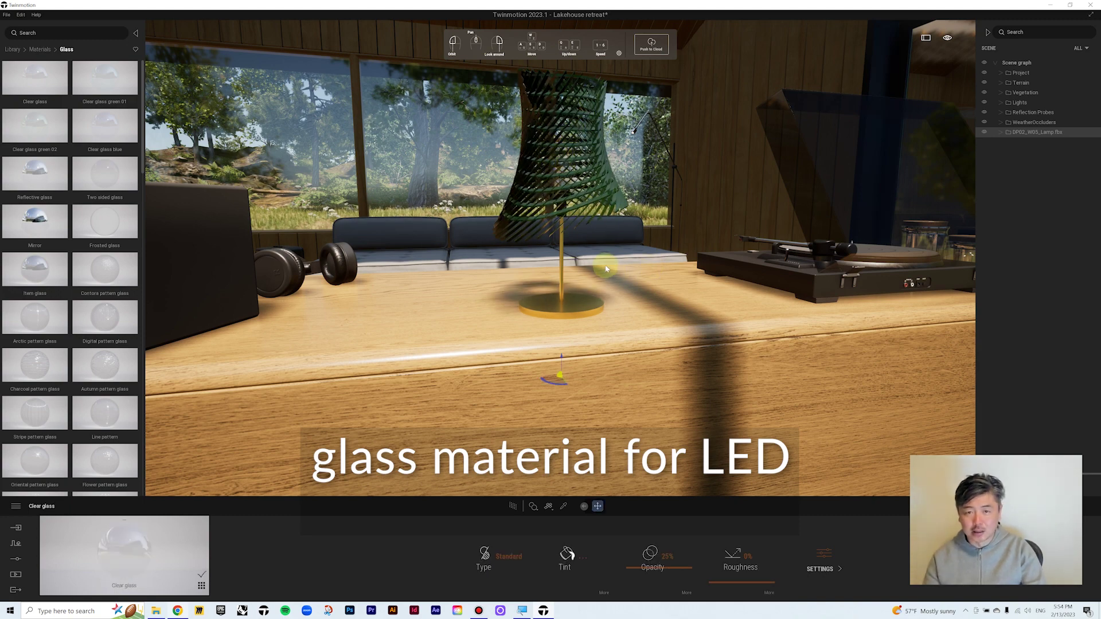
Step: Try the Ash 03 D wood material from the library on the room's plank walls behind the lamp
left_click(581, 300)
right_click_drag(581, 300, 591, 253)
key("a")
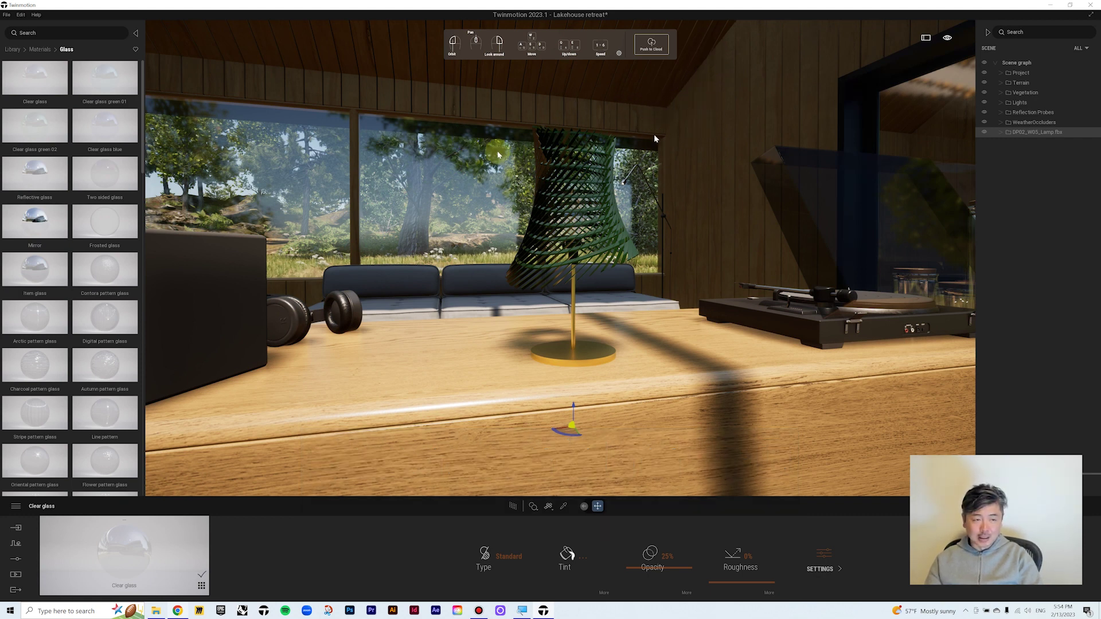
left_click(45, 50)
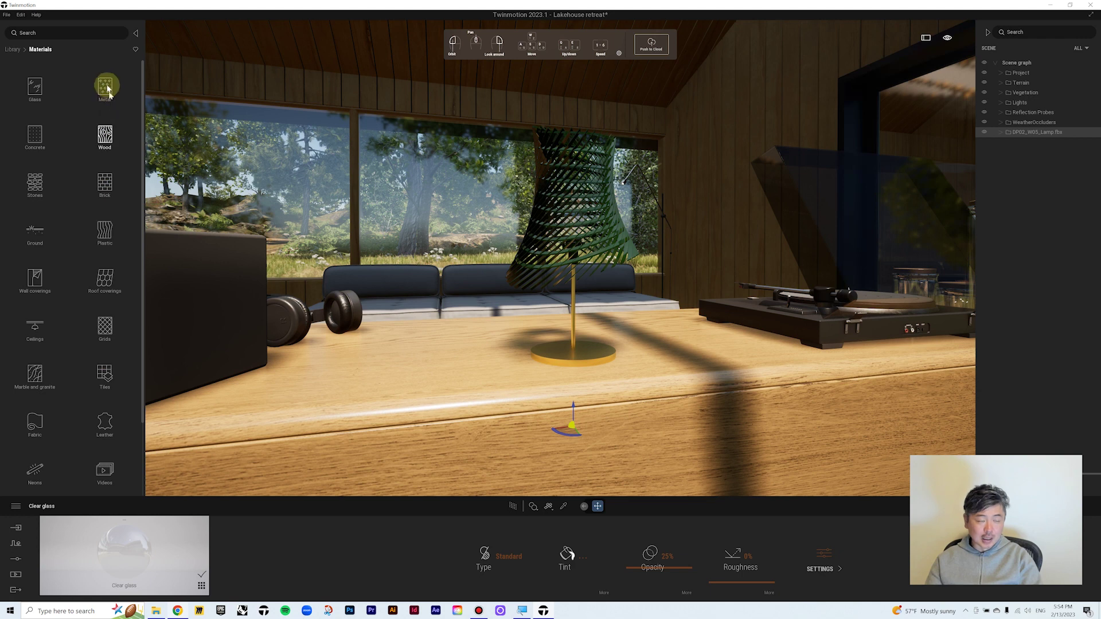
left_click(109, 137)
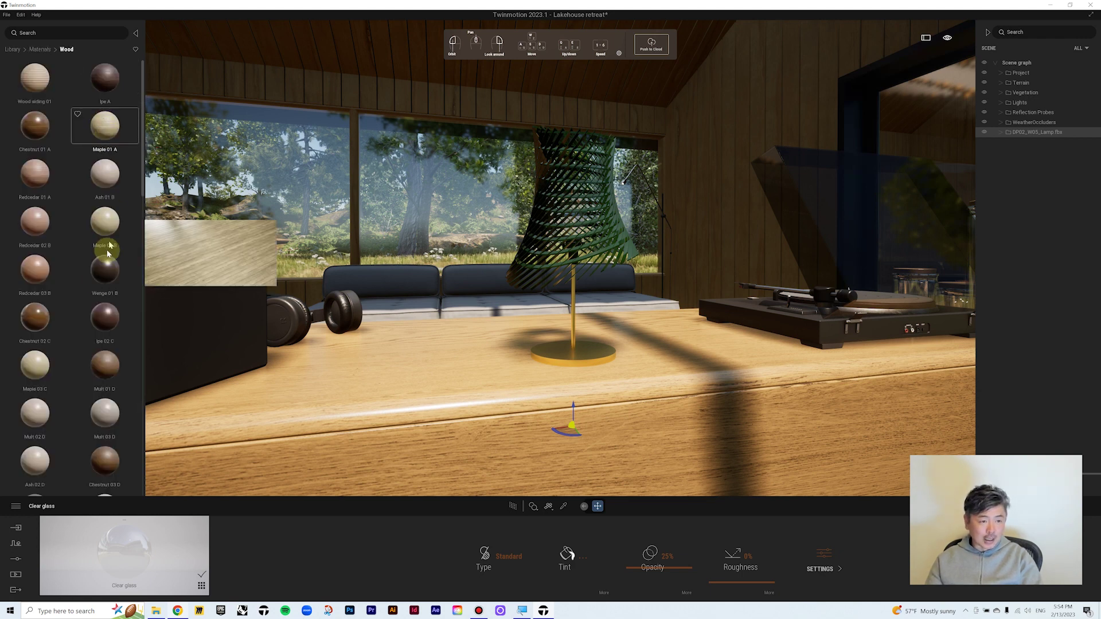
scroll(97, 376, "down", 3)
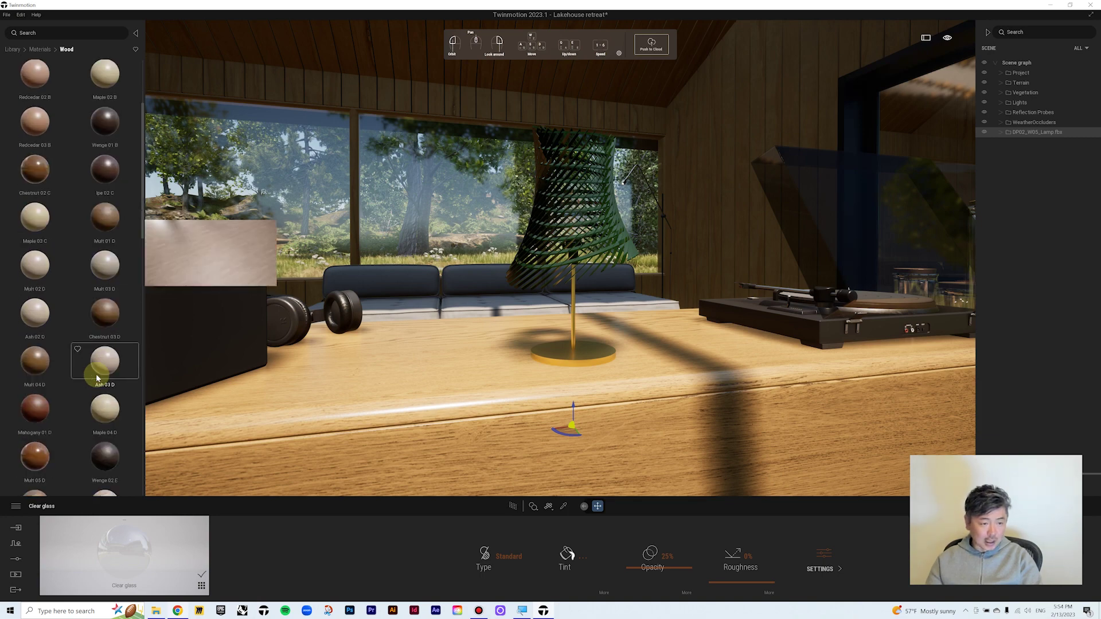
left_click_drag(606, 124, 711, 123)
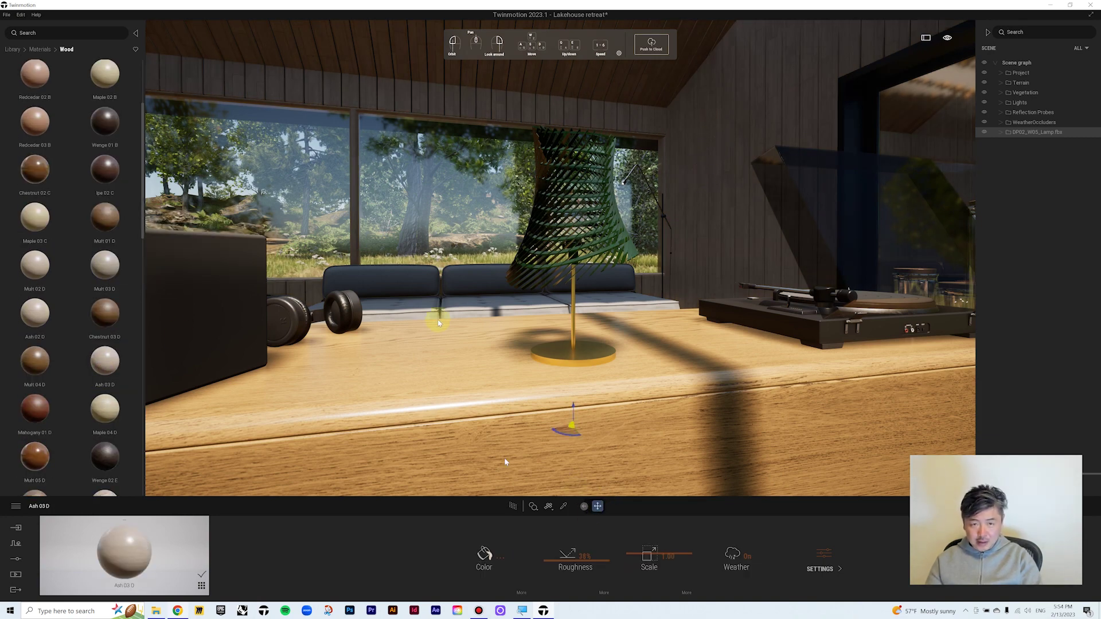
Step: Apply the Satin painted wall covering to the plank walls after trying Plasterboards 01 on them
left_click(41, 50)
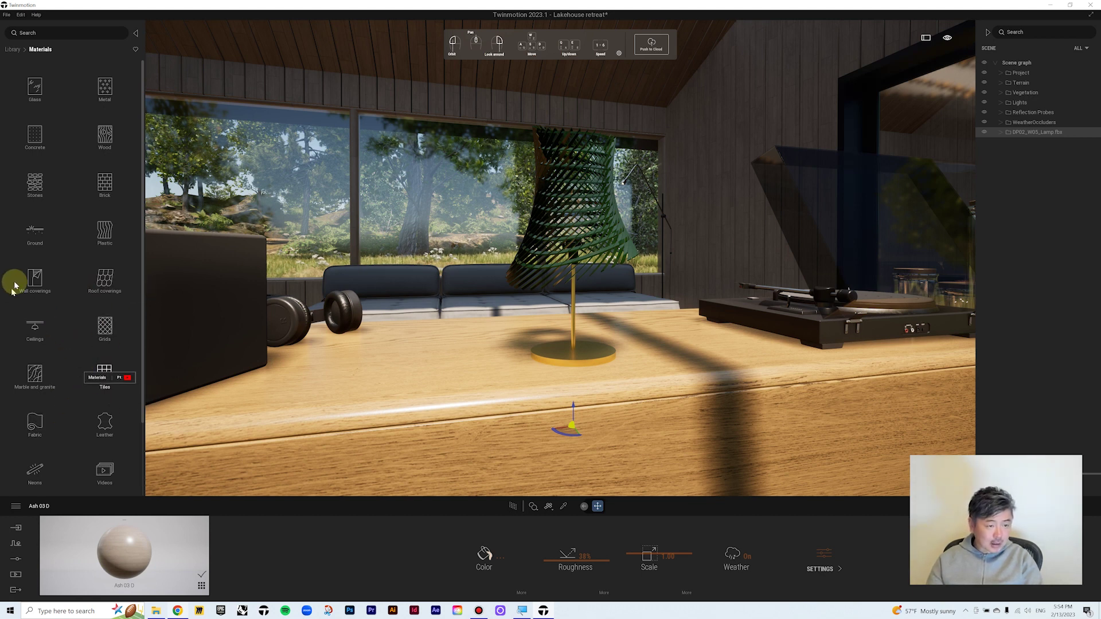
left_click(34, 276)
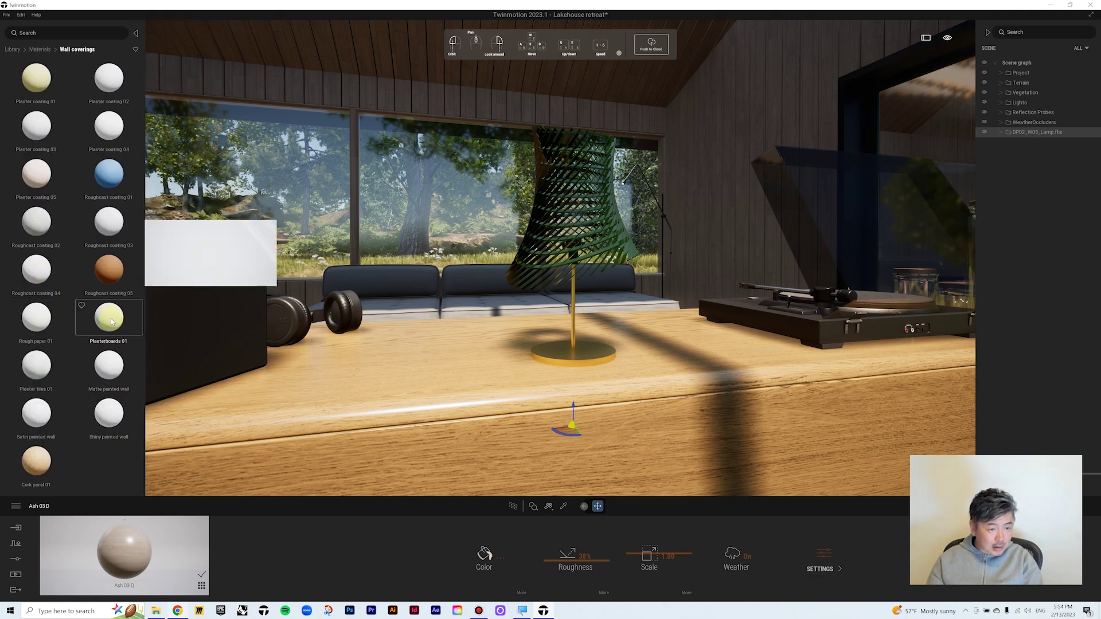
left_click_drag(367, 206, 696, 125)
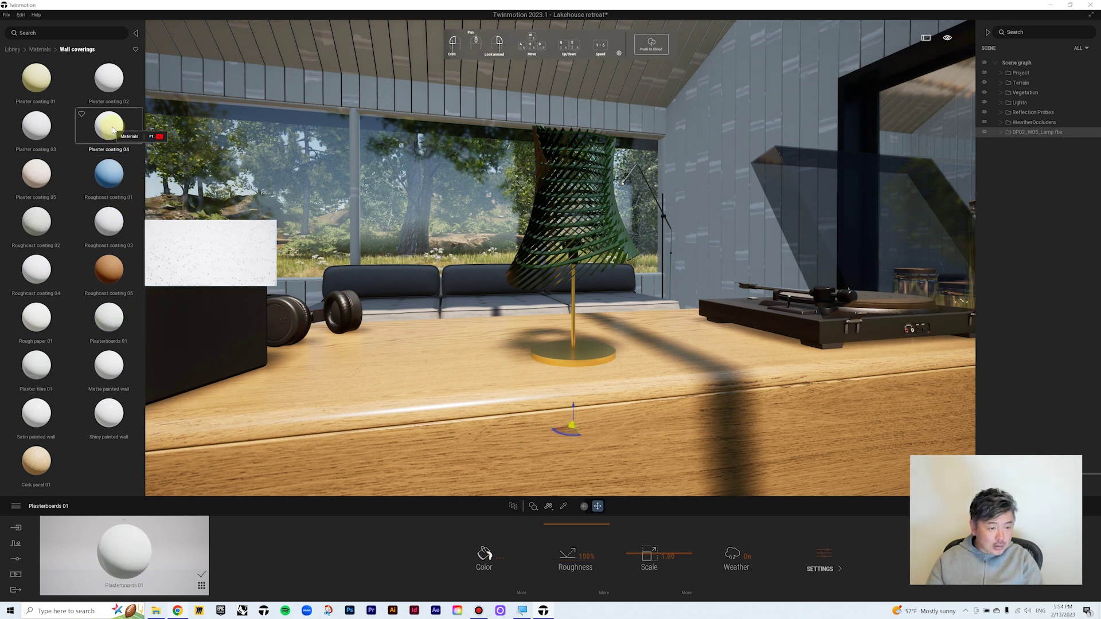
mouse_move(38, 406)
left_mouse_down()
mouse_move(388, 246)
mouse_move(721, 116)
left_mouse_up()
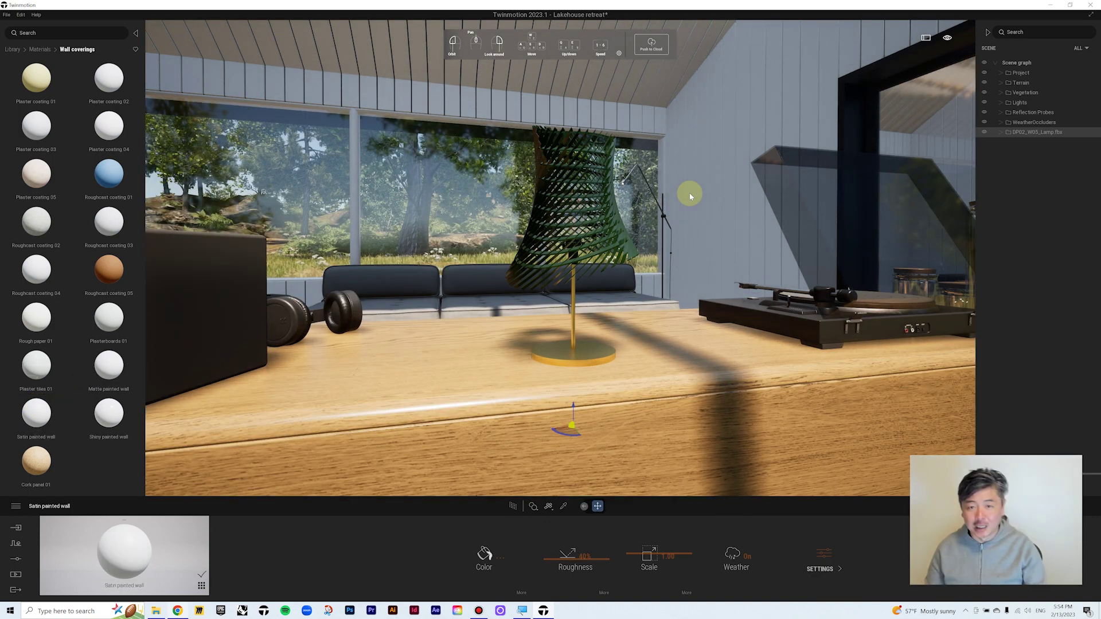
Step: Hide the whole Sofa56 couch group behind the TV stand and reframe the view on the lamp
left_click(423, 283)
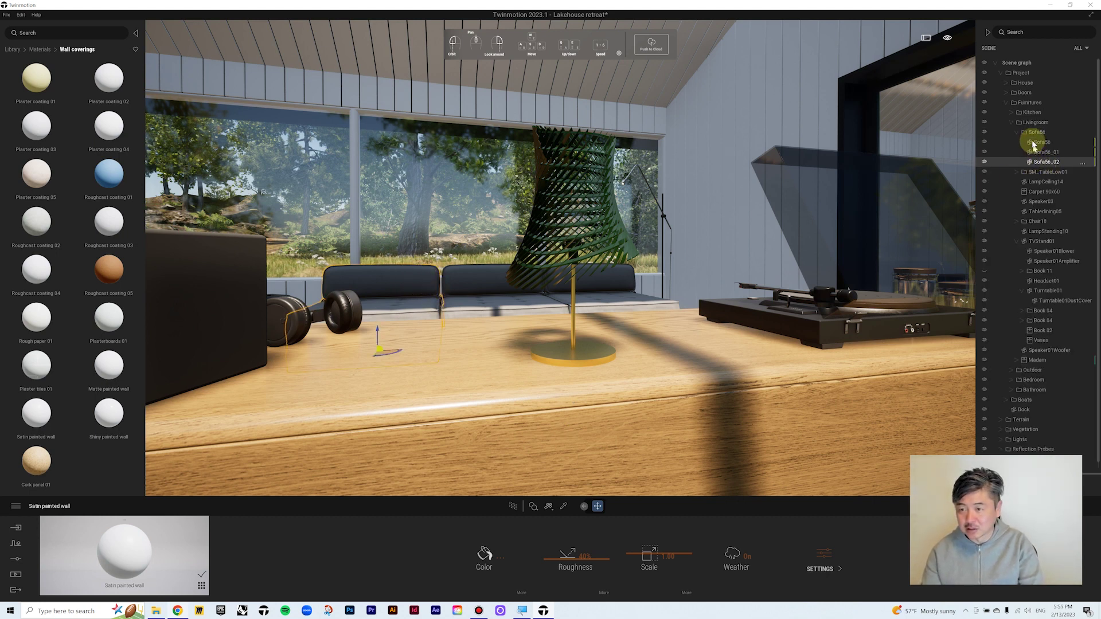
left_click(984, 132)
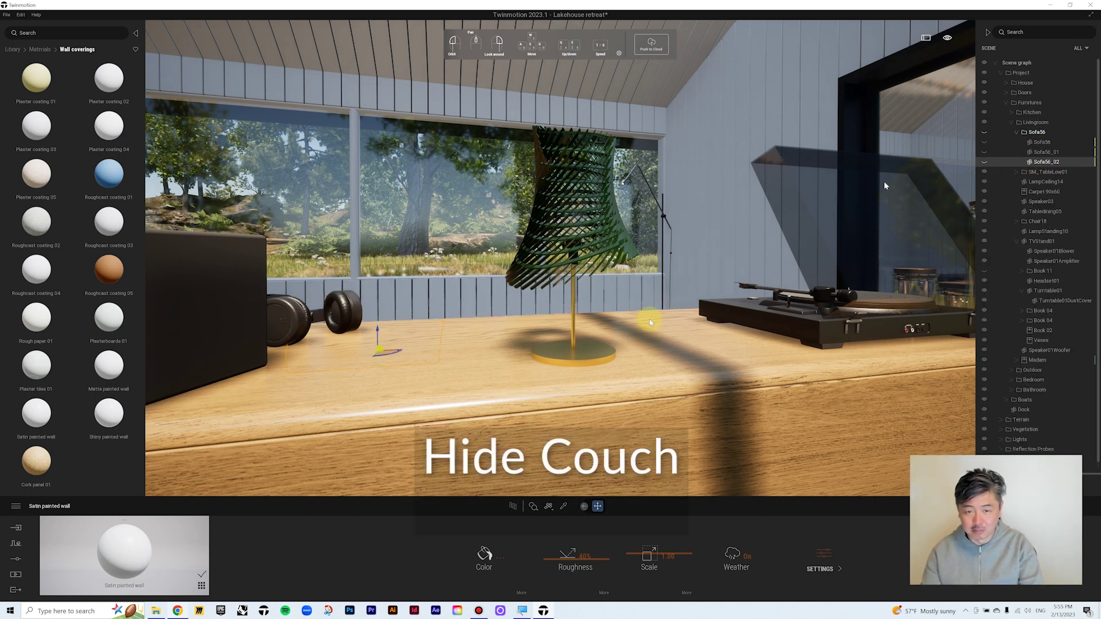
left_click_drag(551, 309, 562, 310)
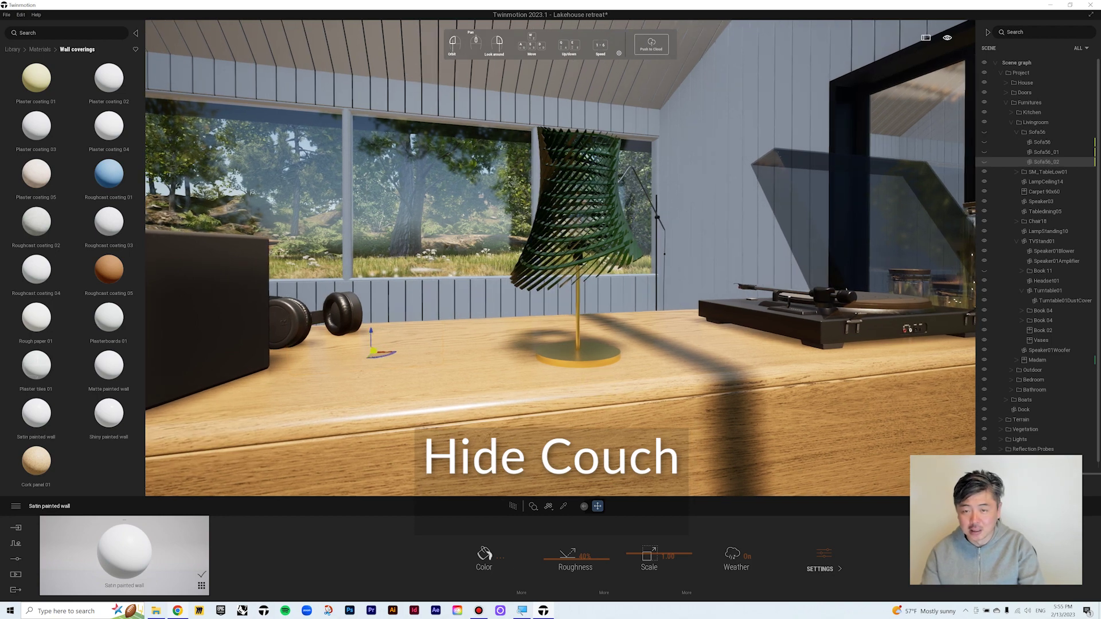
right_click_drag(550, 310, 571, 308)
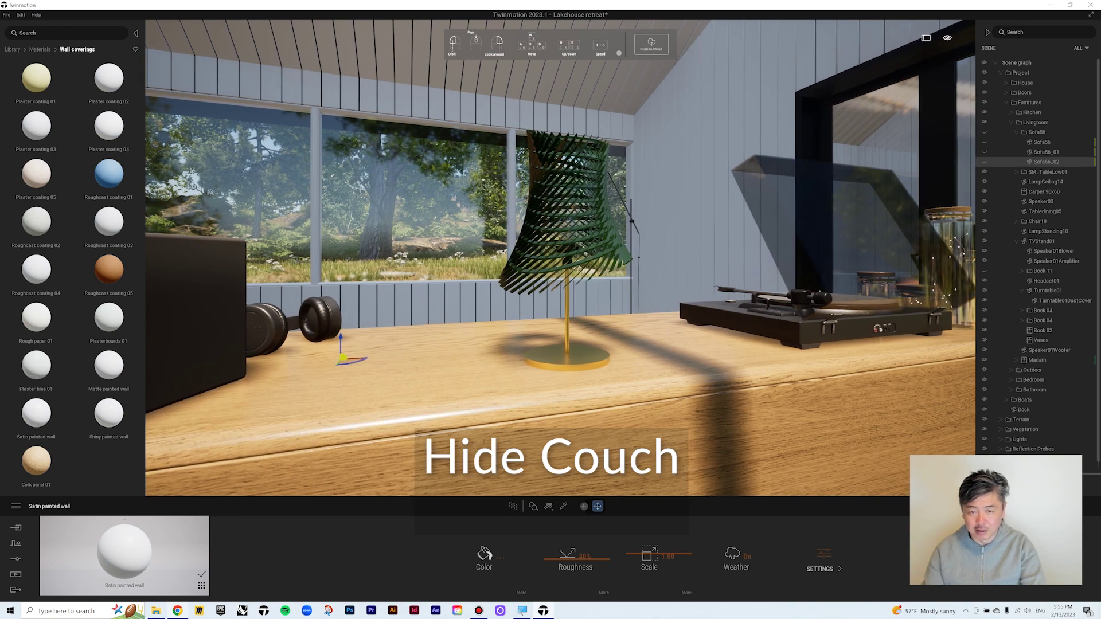
Step: Turn on depth of field in the camera settings
left_click(14, 559)
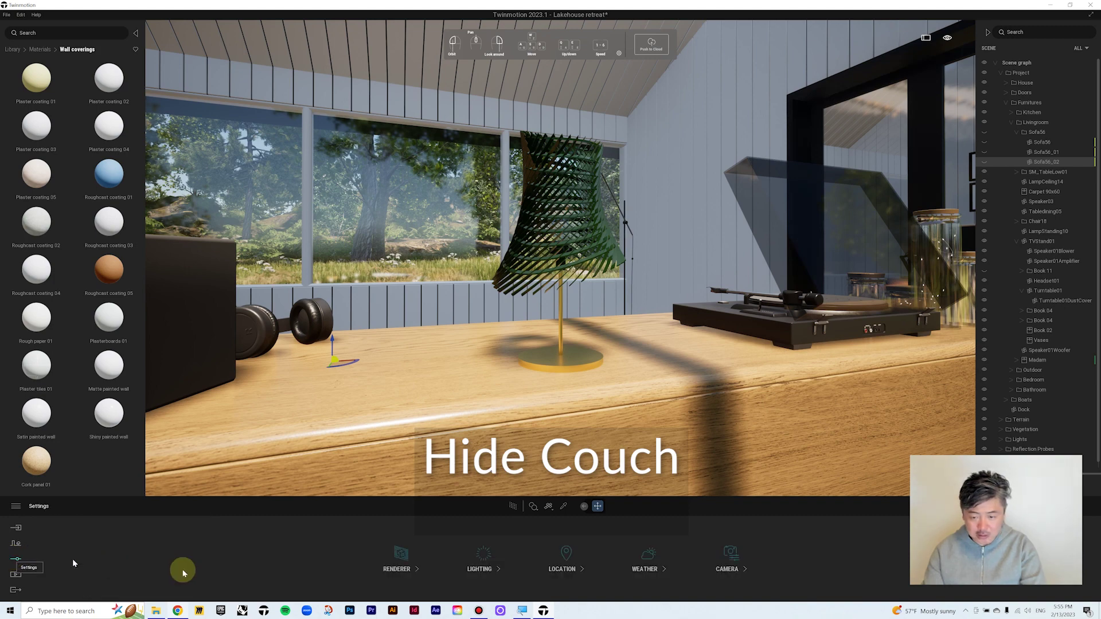
left_click(726, 570)
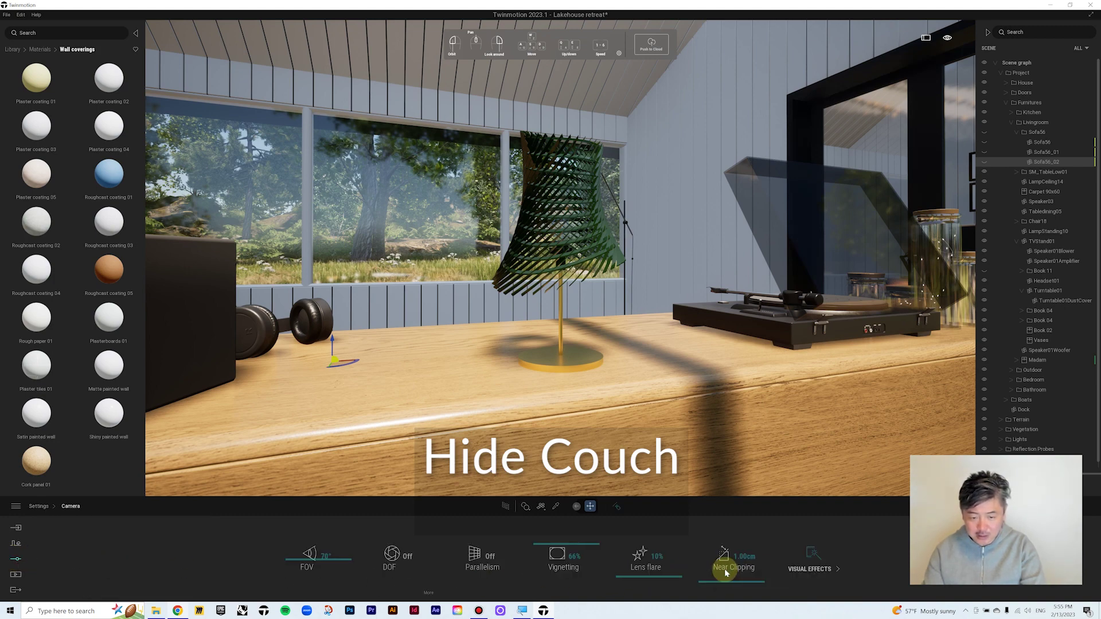
left_click(407, 557)
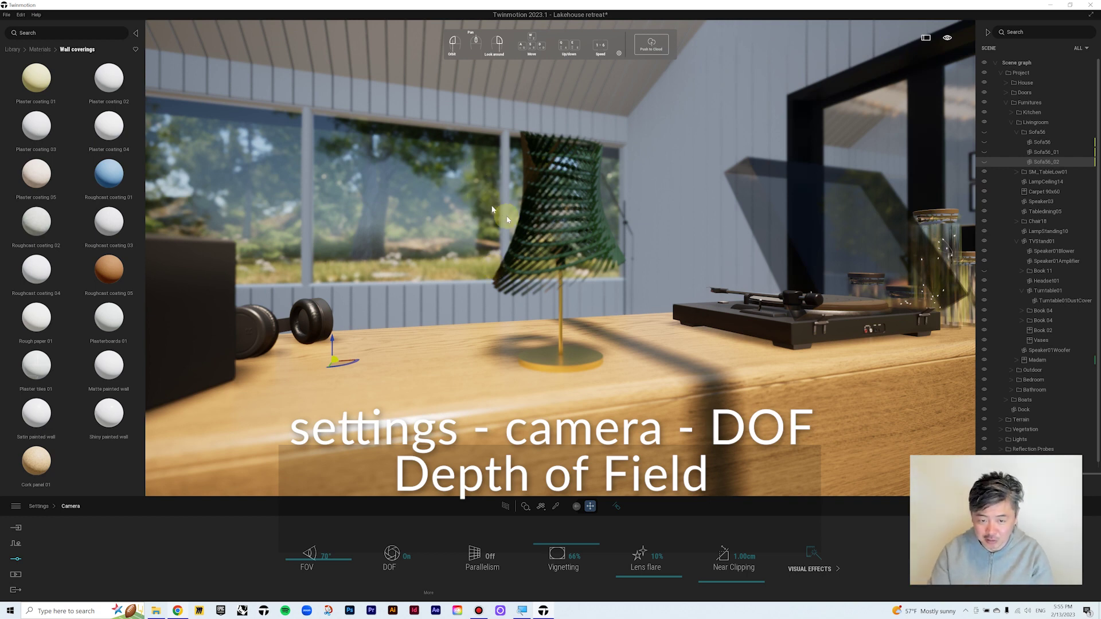
Step: Set the depth of field distance to 75 cm after trying 90, 80 and 70 cm
left_click(431, 594)
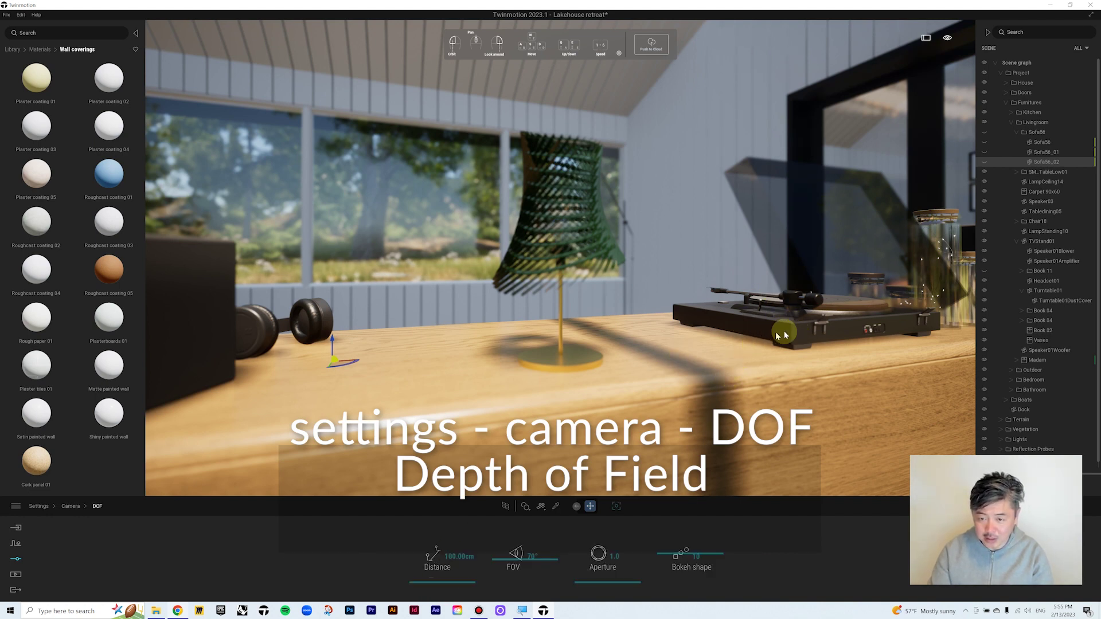
left_click(462, 555)
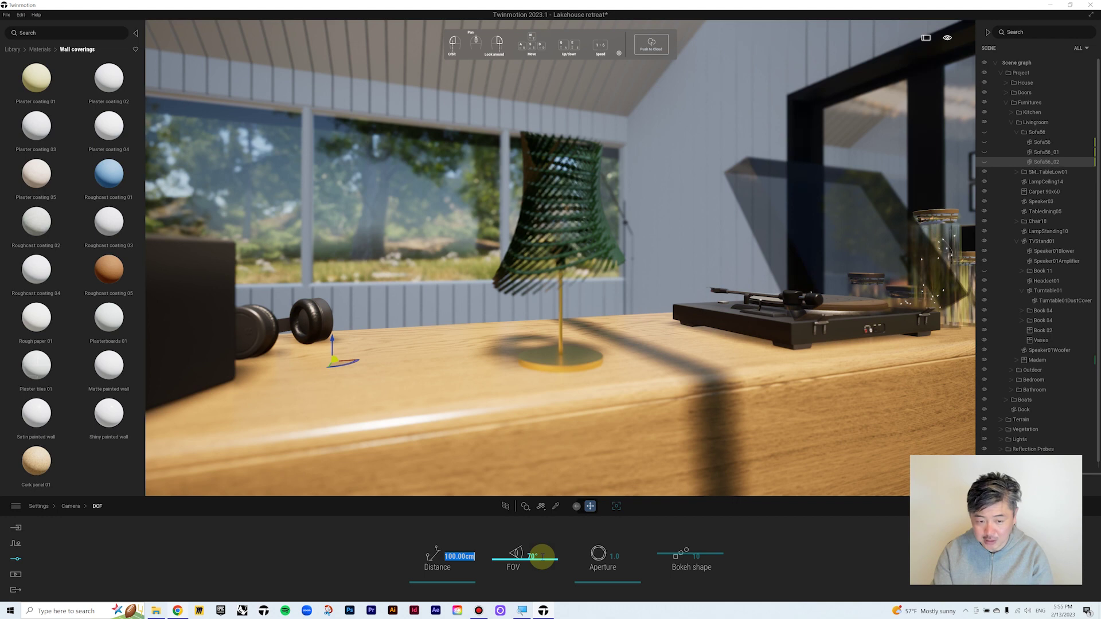
type("90")
key("Return")
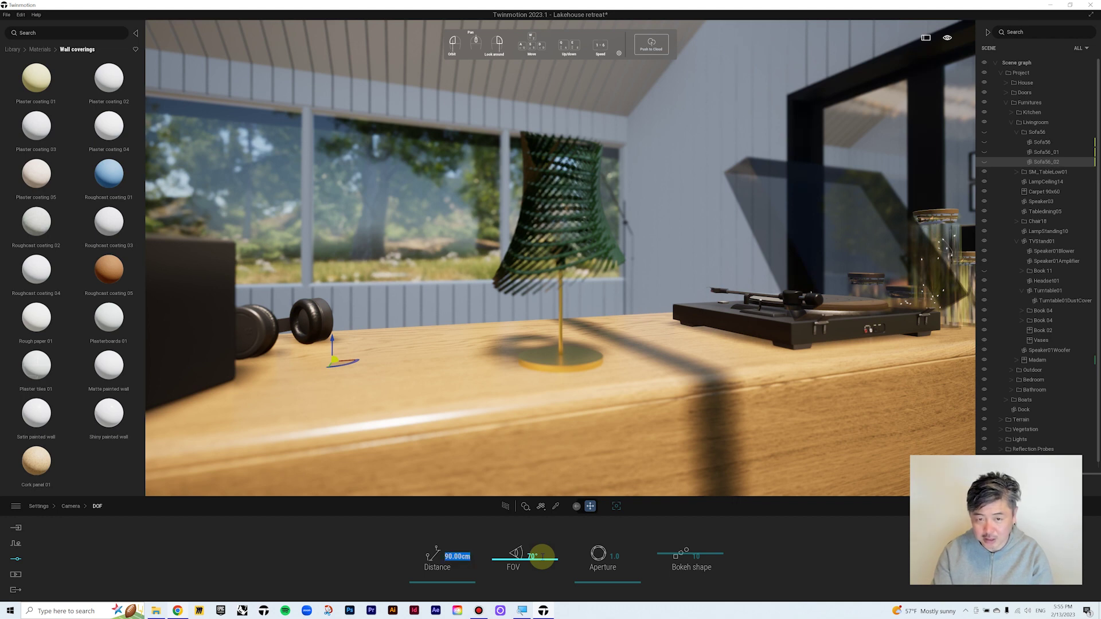
type("8")
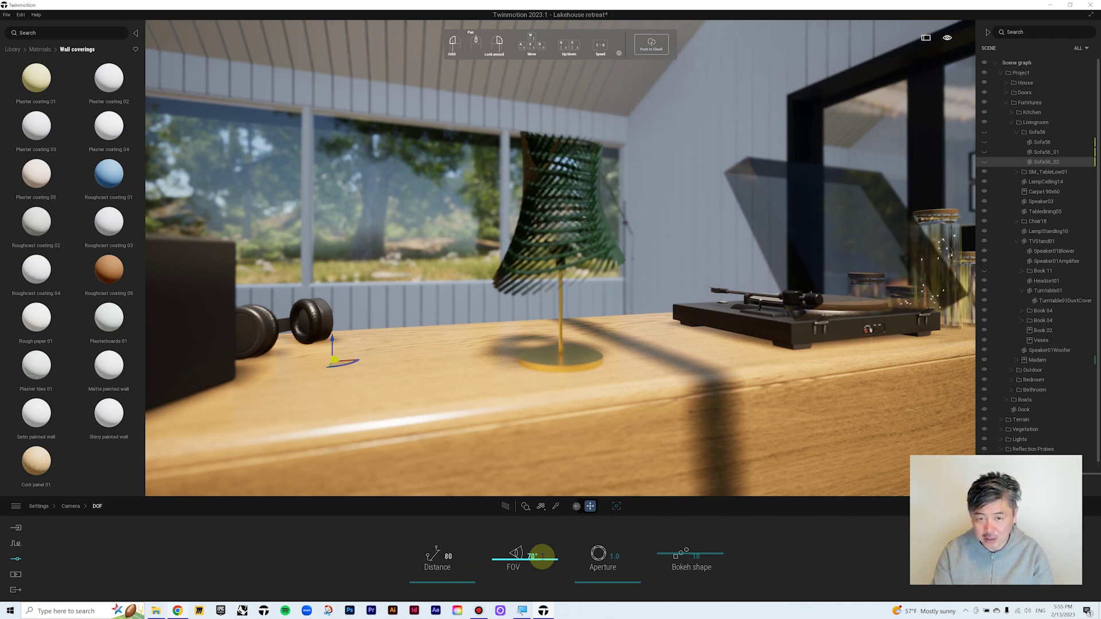
type("0")
key("Return")
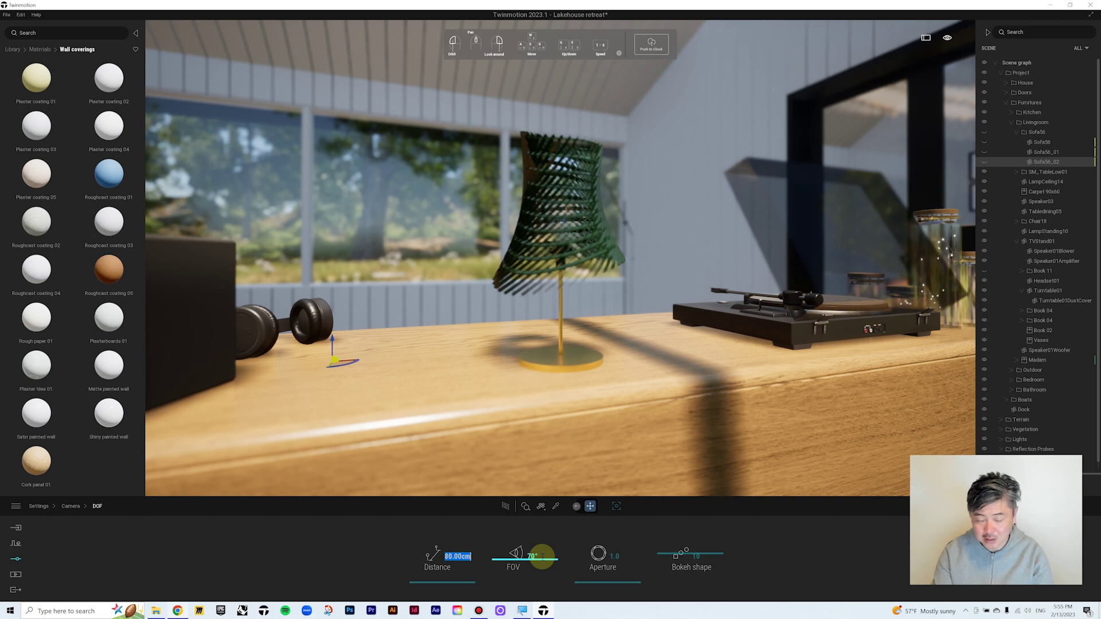
type("70")
key("Return")
type("75")
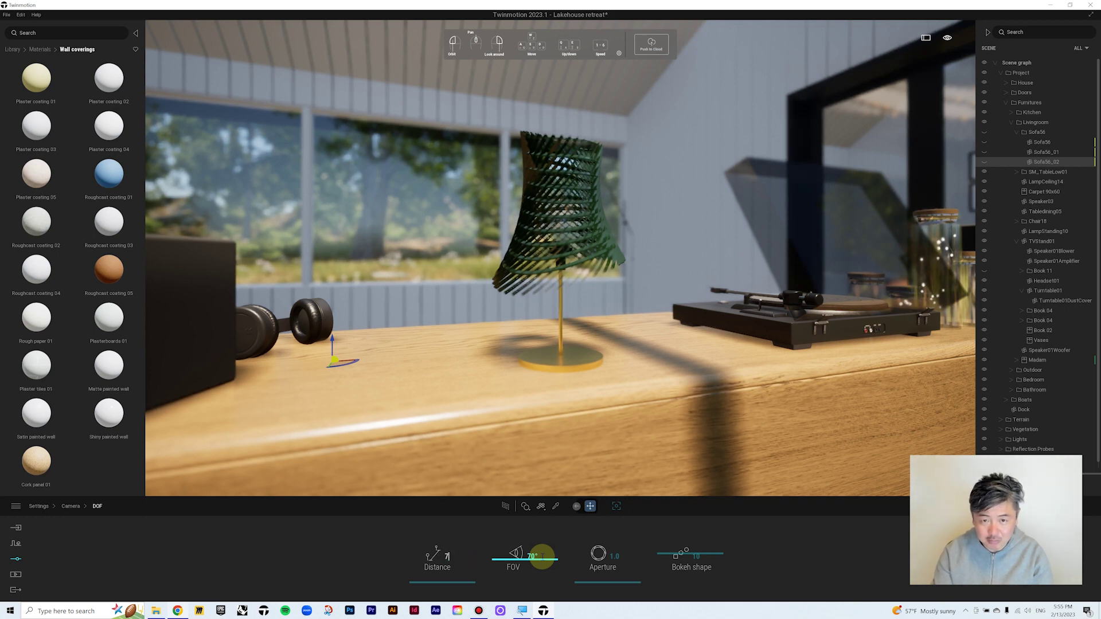
key("Return")
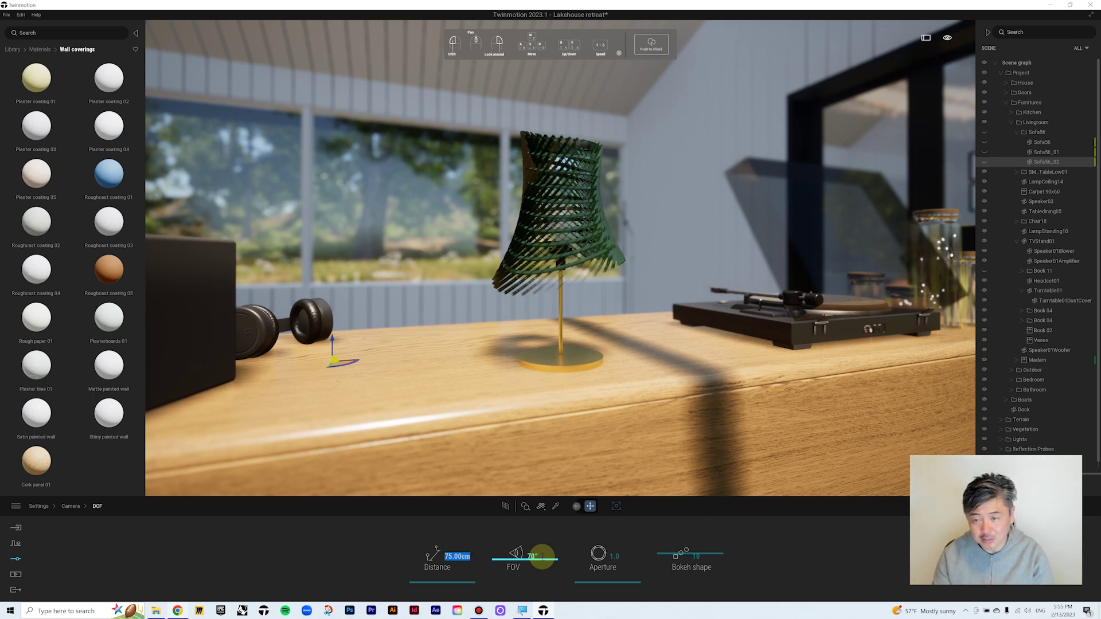
Step: Sample the lampshade's Glossy plastic material and raise its roughness to 69%
mouse_move(582, 323)
right_mouse_down()
mouse_move(594, 322)
mouse_move(584, 316)
right_mouse_up()
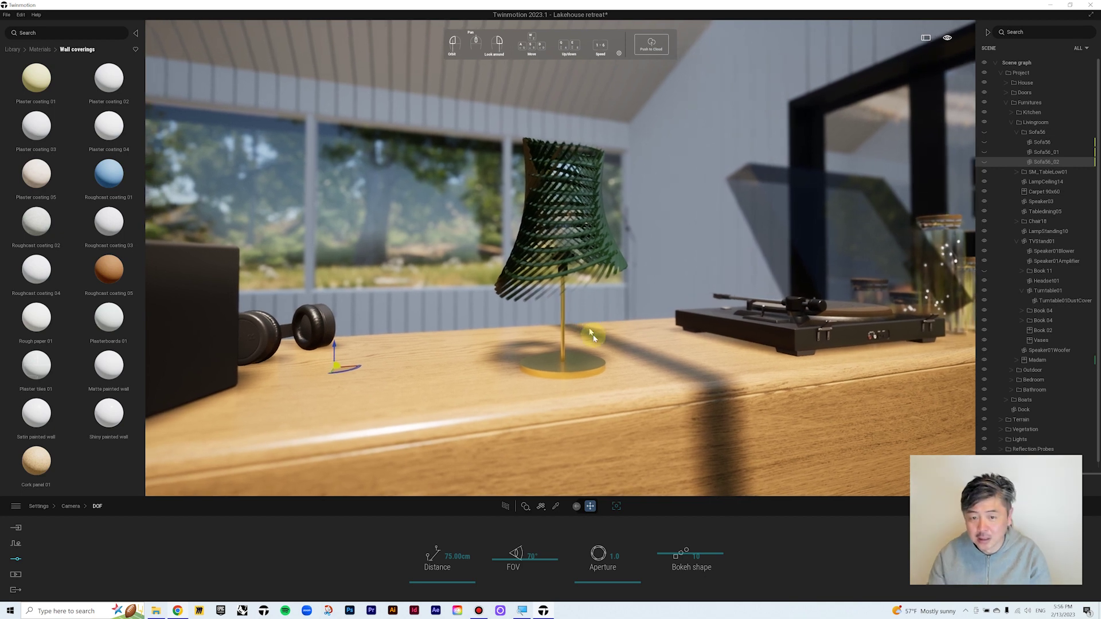
left_click(556, 507)
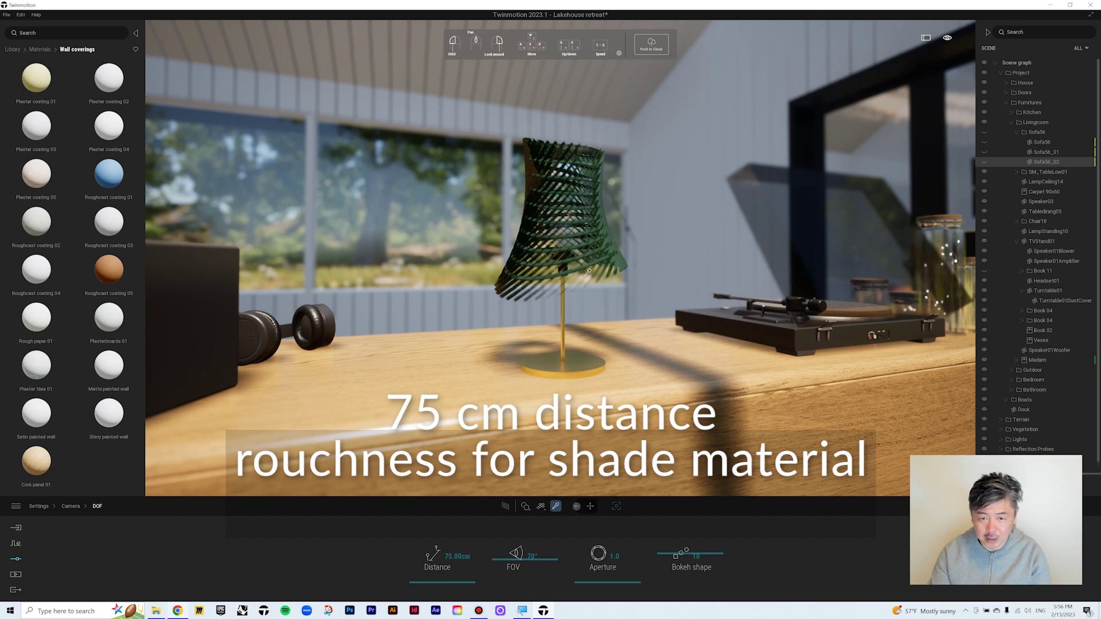
left_click(589, 252)
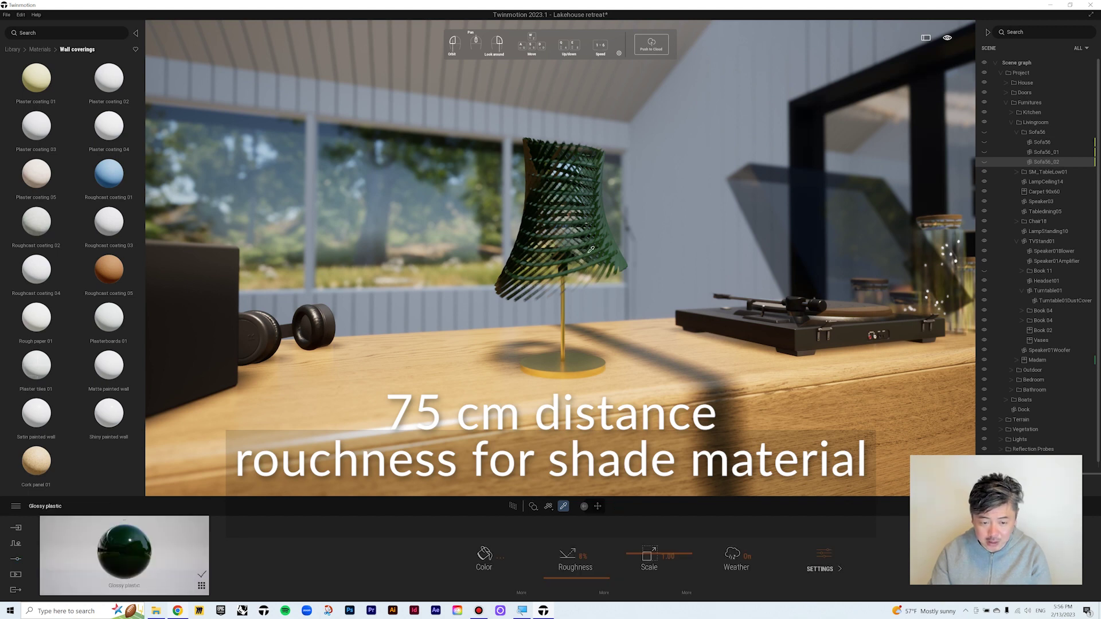
left_click_drag(573, 587, 573, 543)
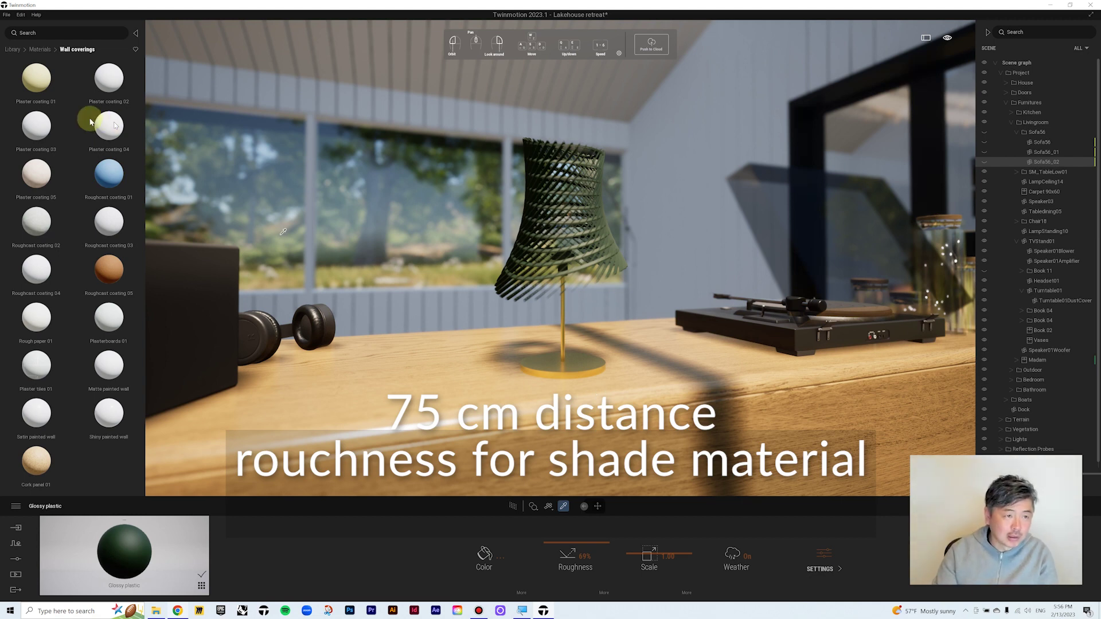
Step: Apply the Roughcast coating 05 material to the TV stand and switch its texture mapping to Cube UVs
left_click_drag(102, 273, 355, 391)
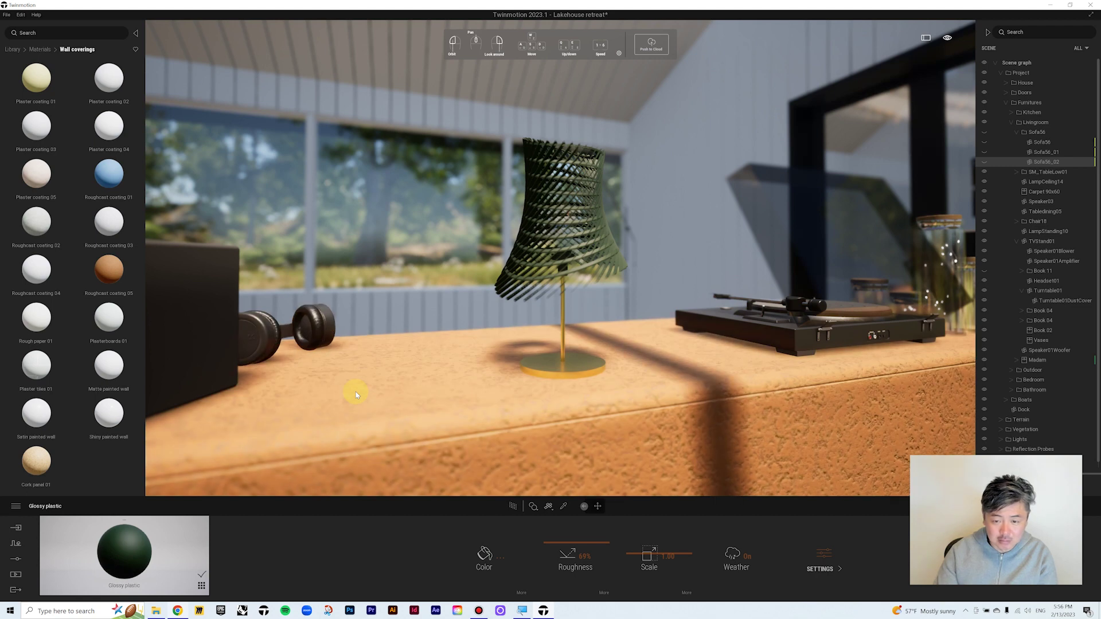
left_click(554, 432)
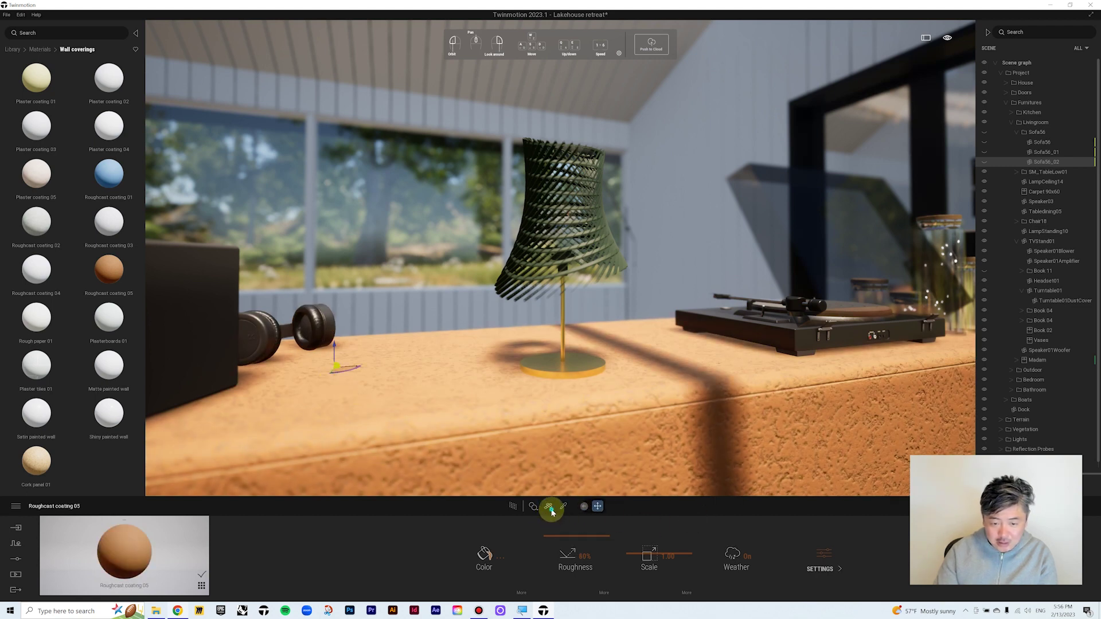
left_click(551, 510)
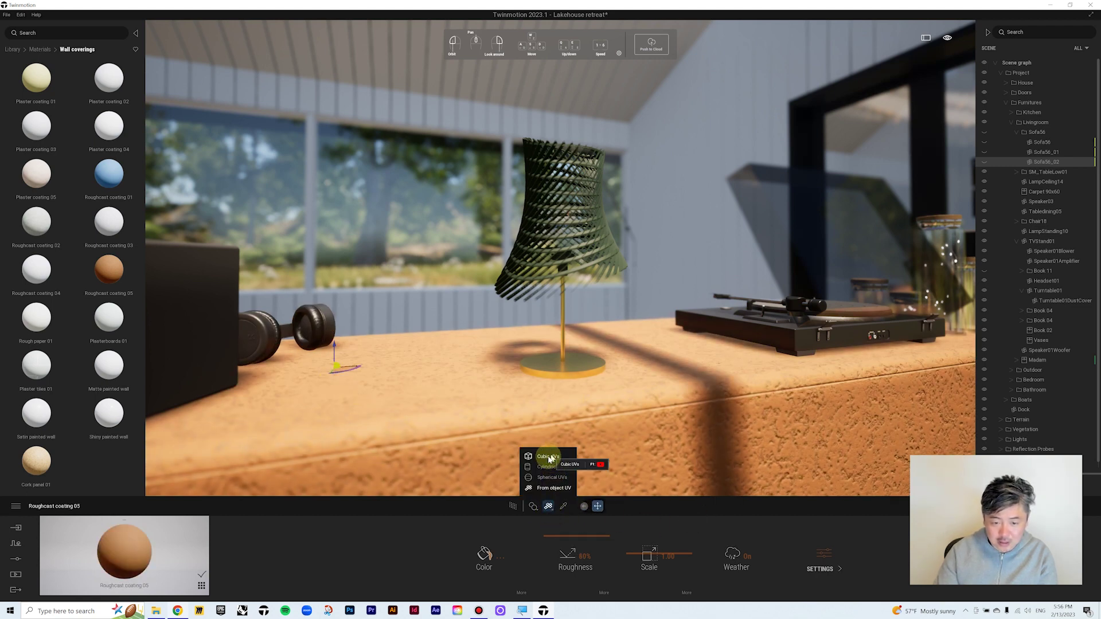
left_click(541, 462)
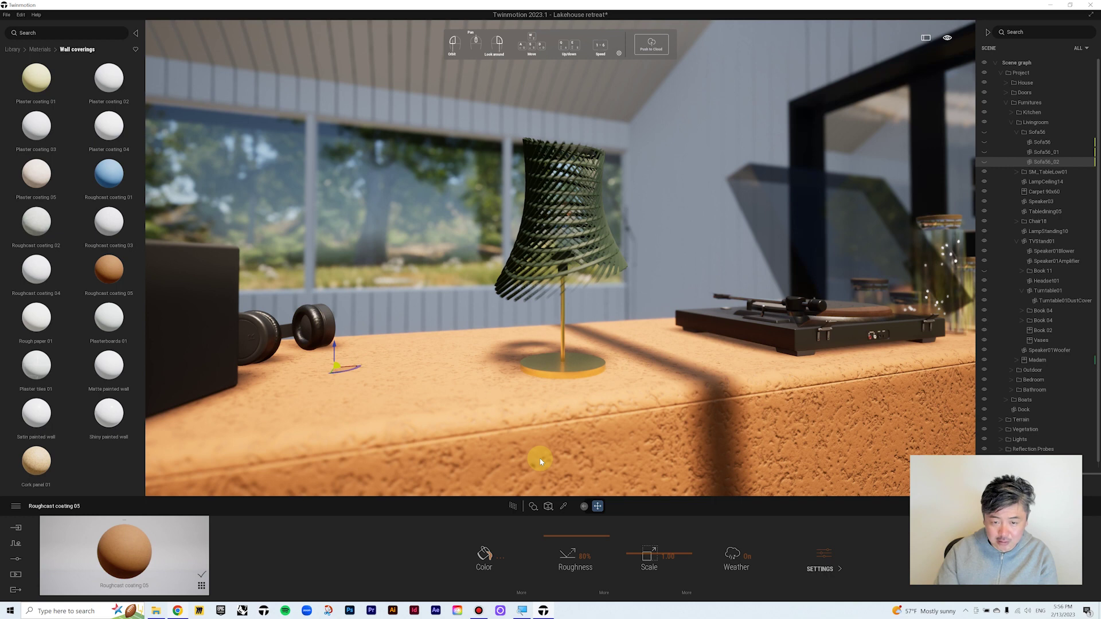
left_click(326, 451)
left_click(325, 450)
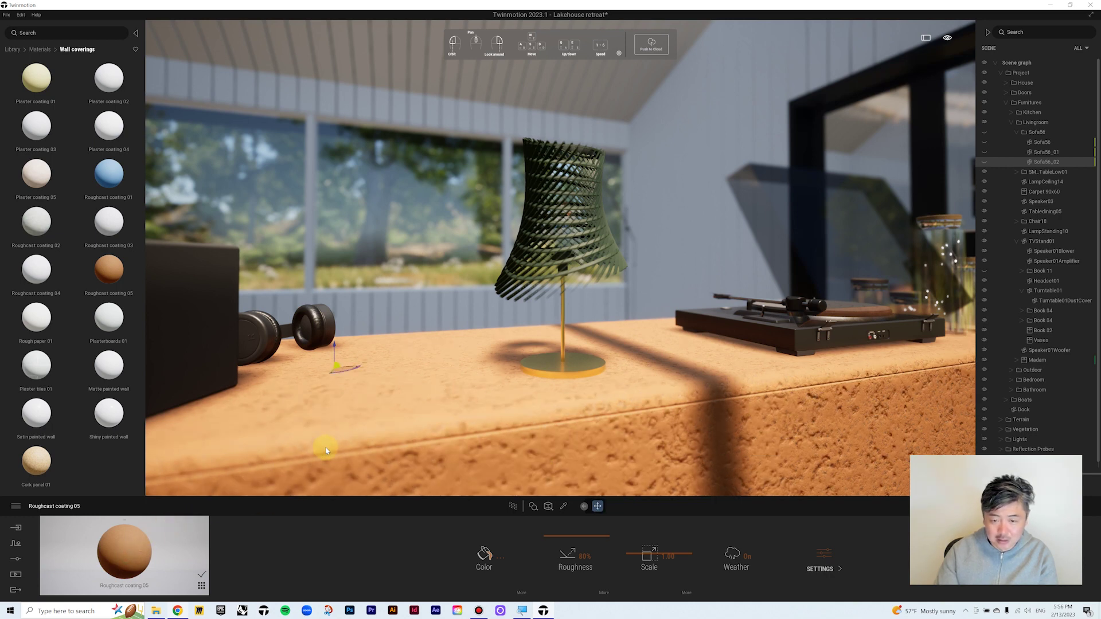
left_click(292, 434)
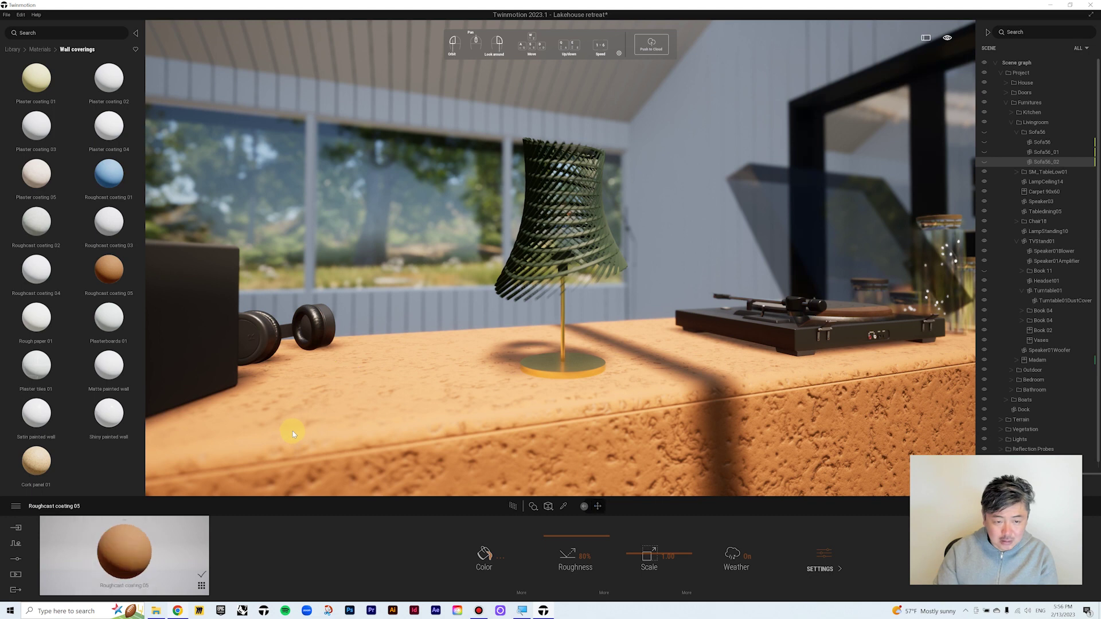
Step: Reduce the scale of the TV stand's Roughcast coating texture to 0.23
left_click(596, 507)
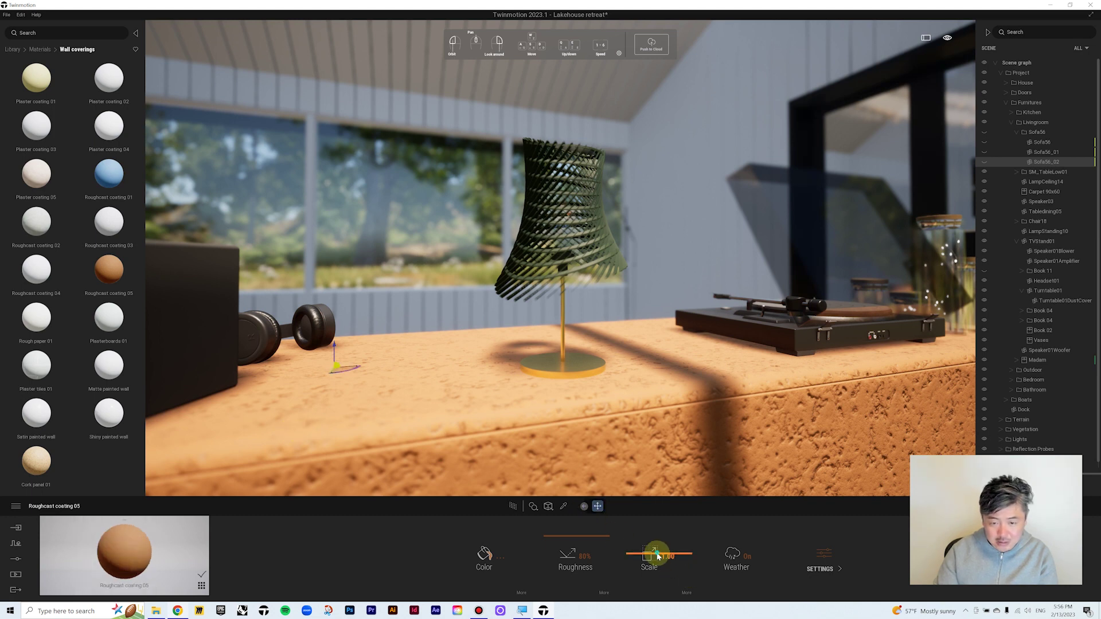
left_click_drag(657, 576, 658, 580)
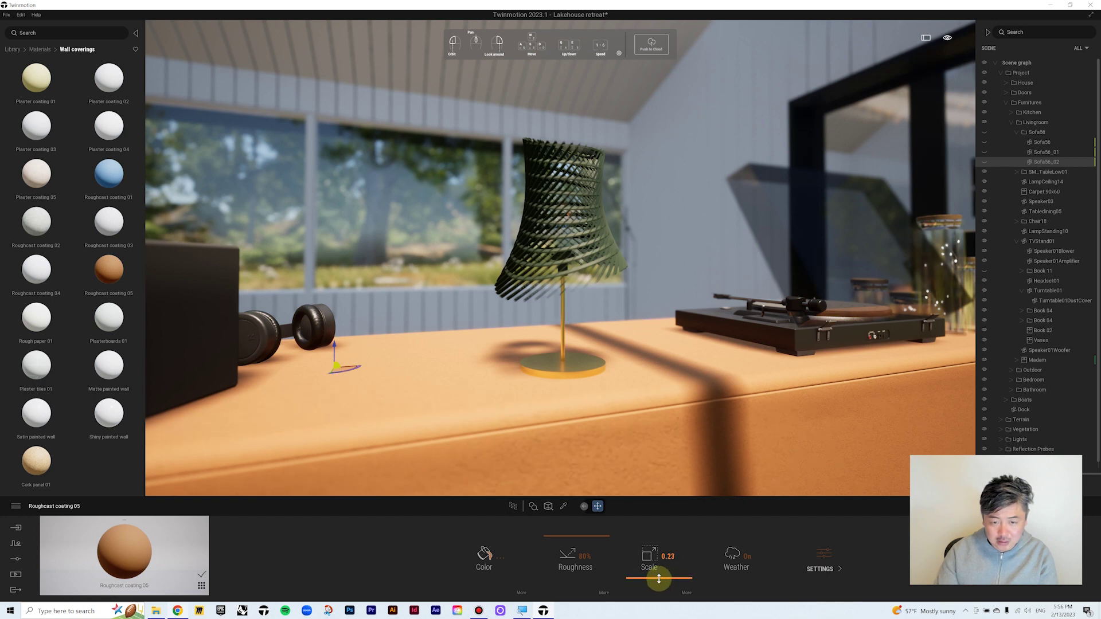
Step: Change the TV stand's Roughcast coating 05 colour to a pale grey with RGB values 182, 168, 172
left_click(487, 555)
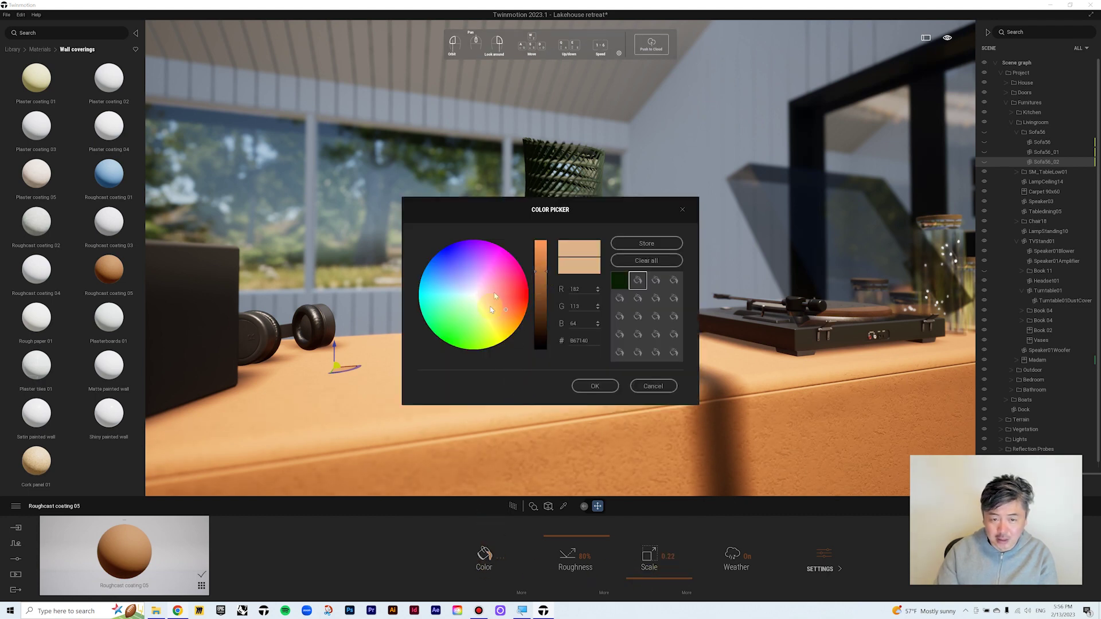
left_click(478, 294)
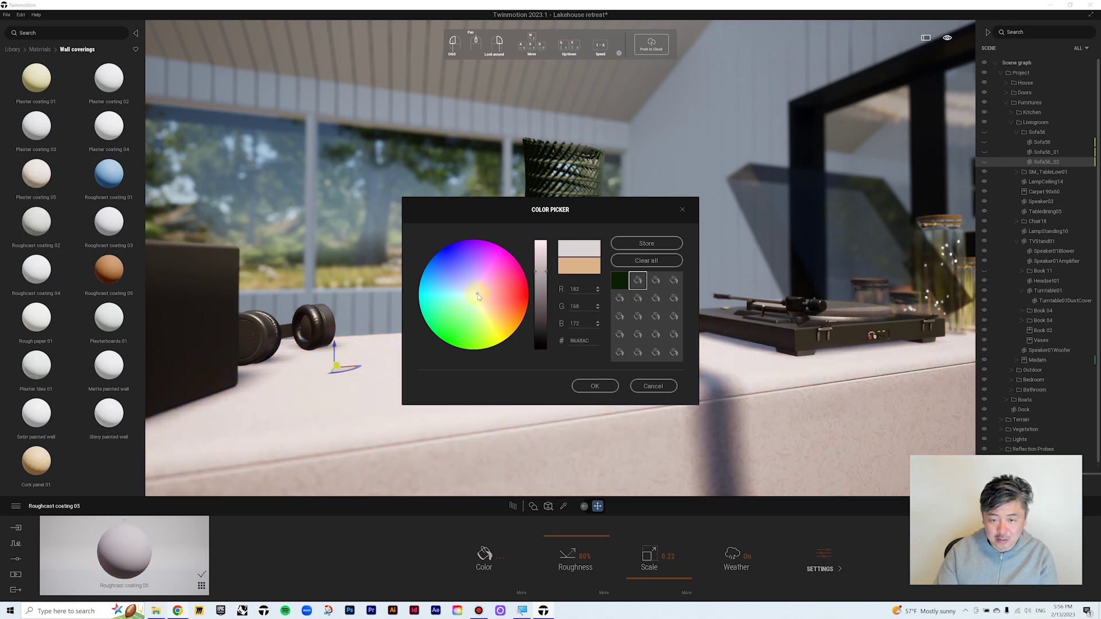
left_click(586, 384)
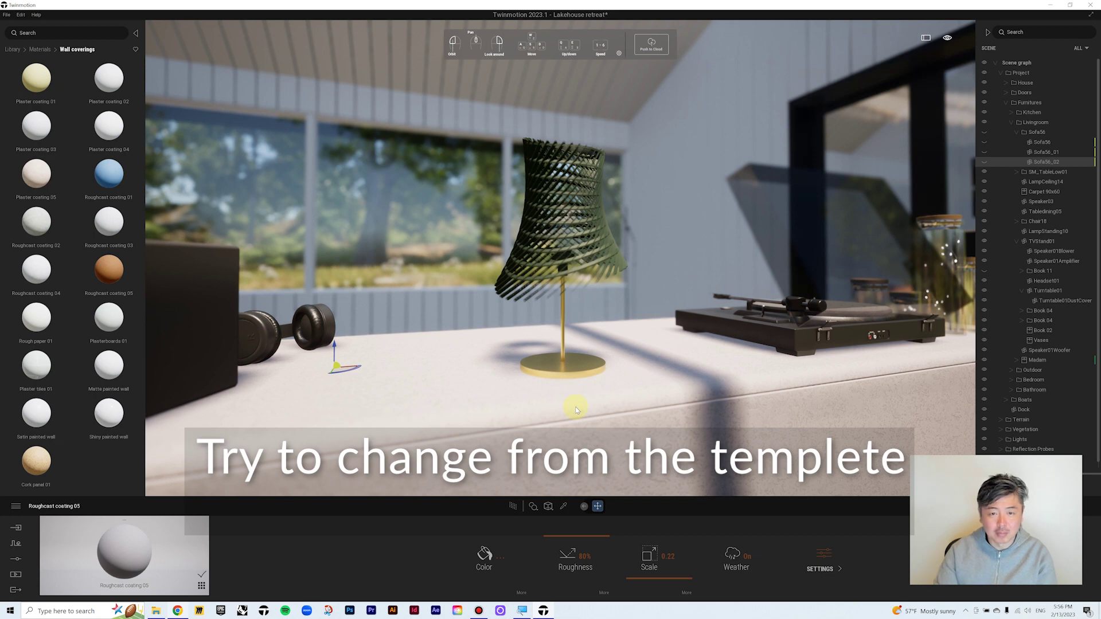
Step: Open the scene's saved media images and turn on the path tracer for the close-up lamp view
left_click(15, 574)
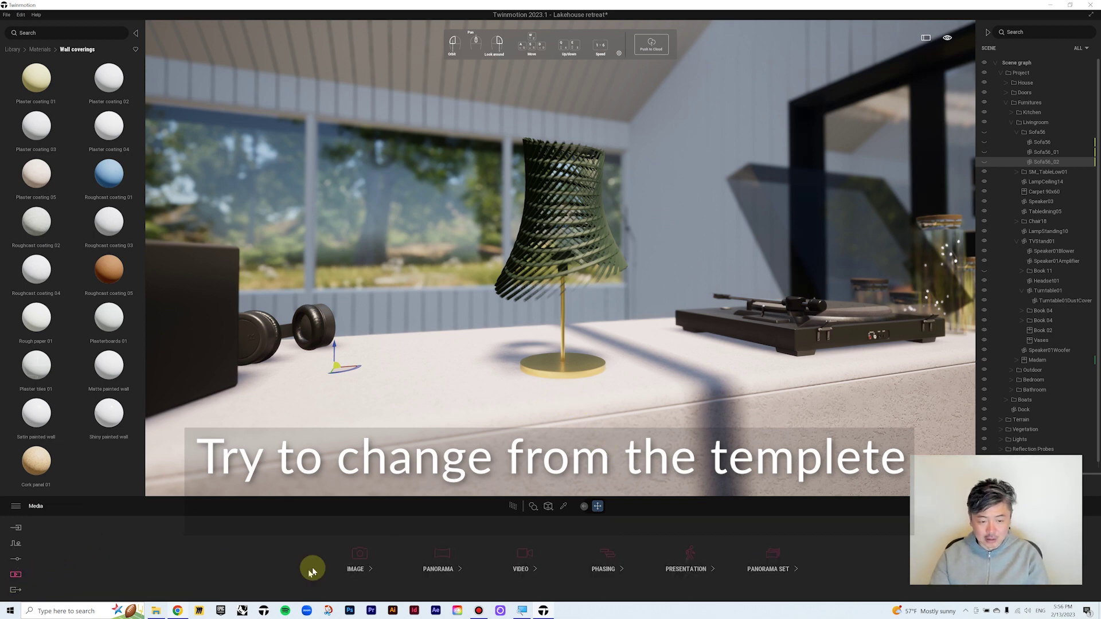
left_click(355, 569)
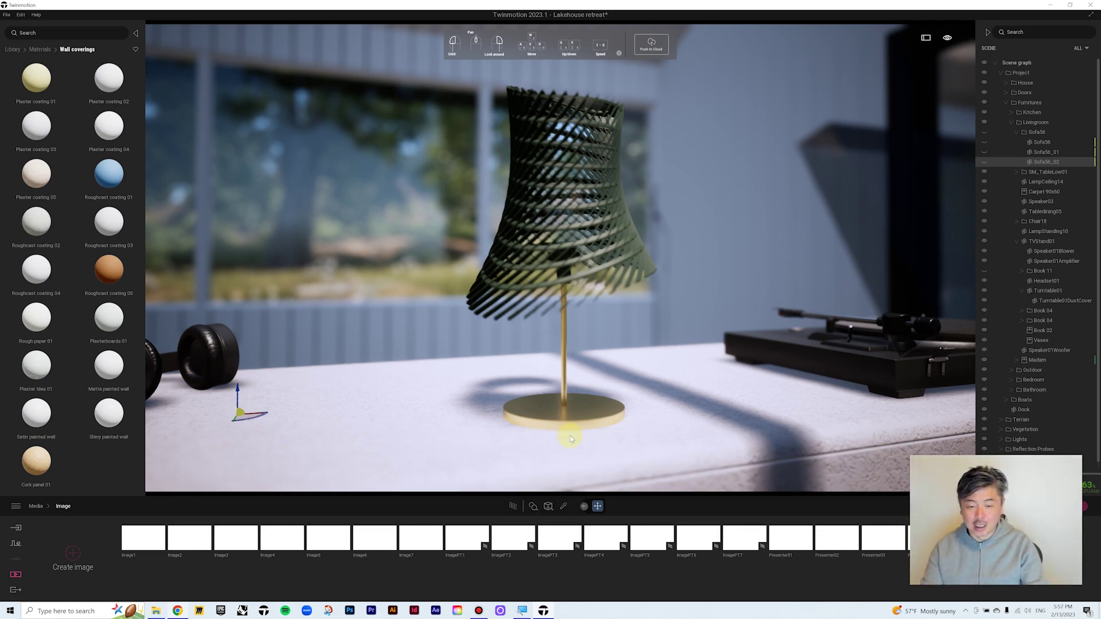
left_click(514, 506)
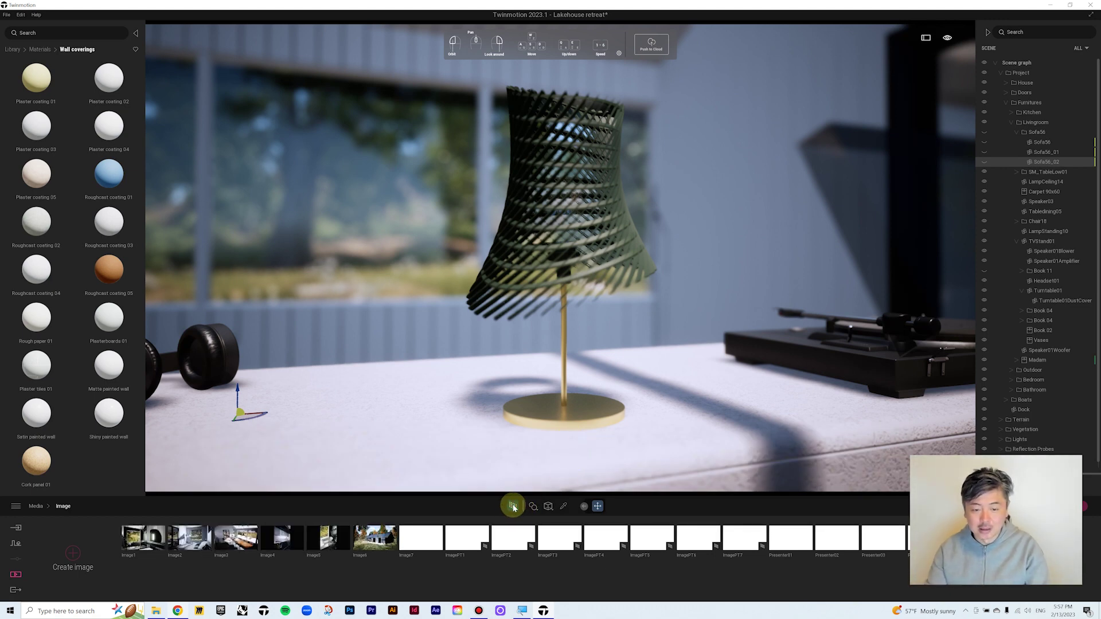